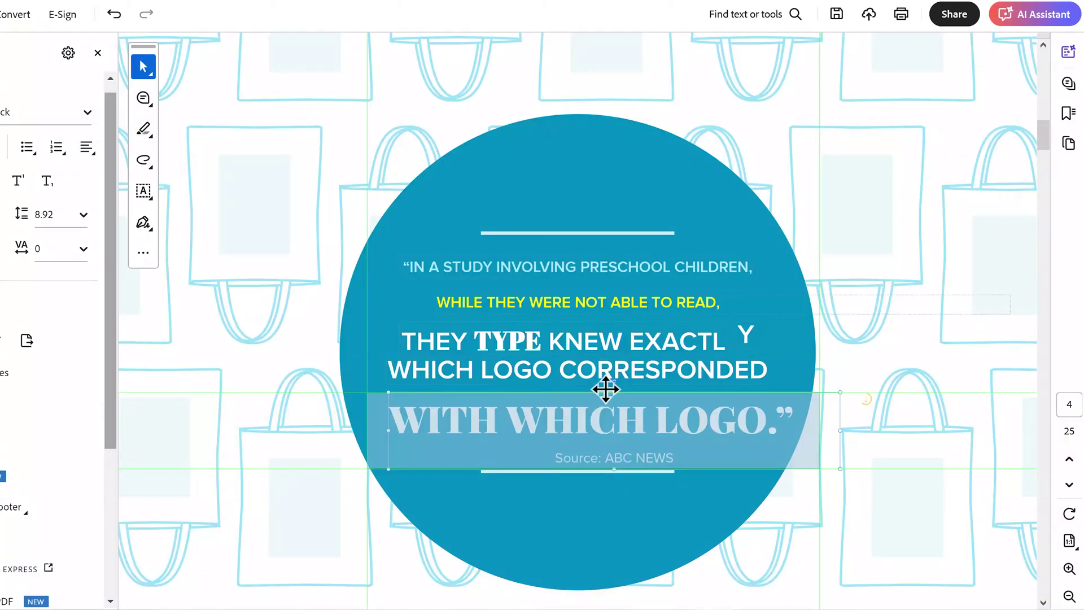
Step: Nudge the quote text box slightly left and place an APPROVED stamp on the page
drag(605, 389, 606, 389)
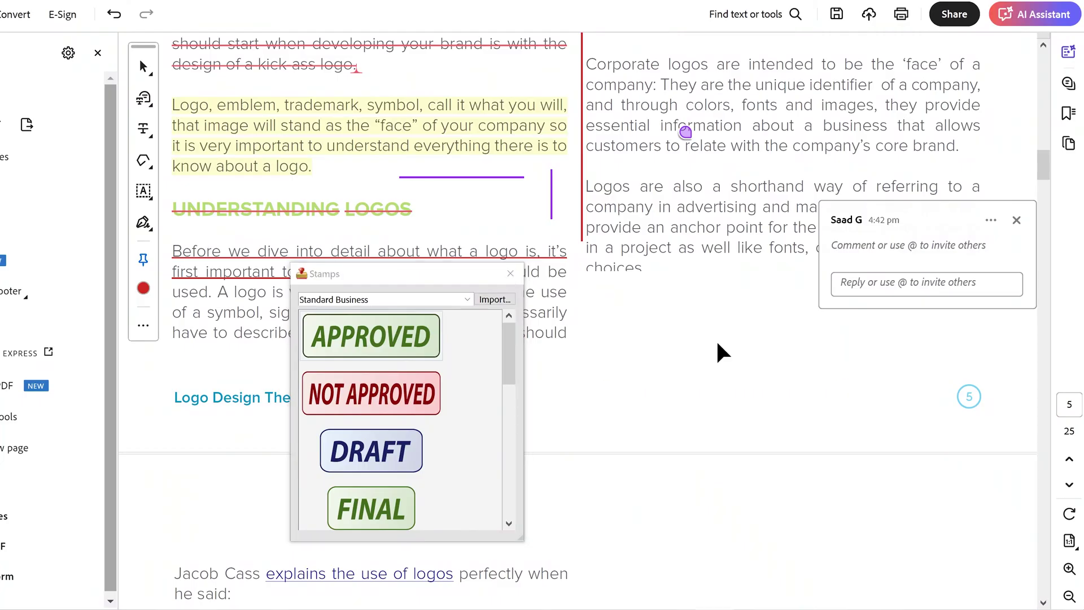
click(719, 347)
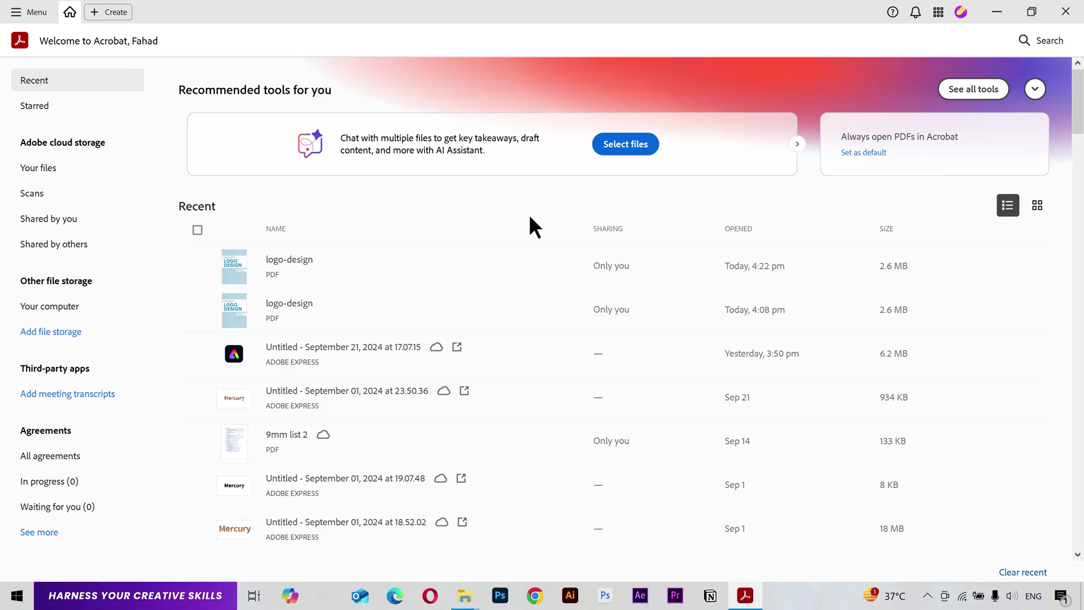
click(118, 12)
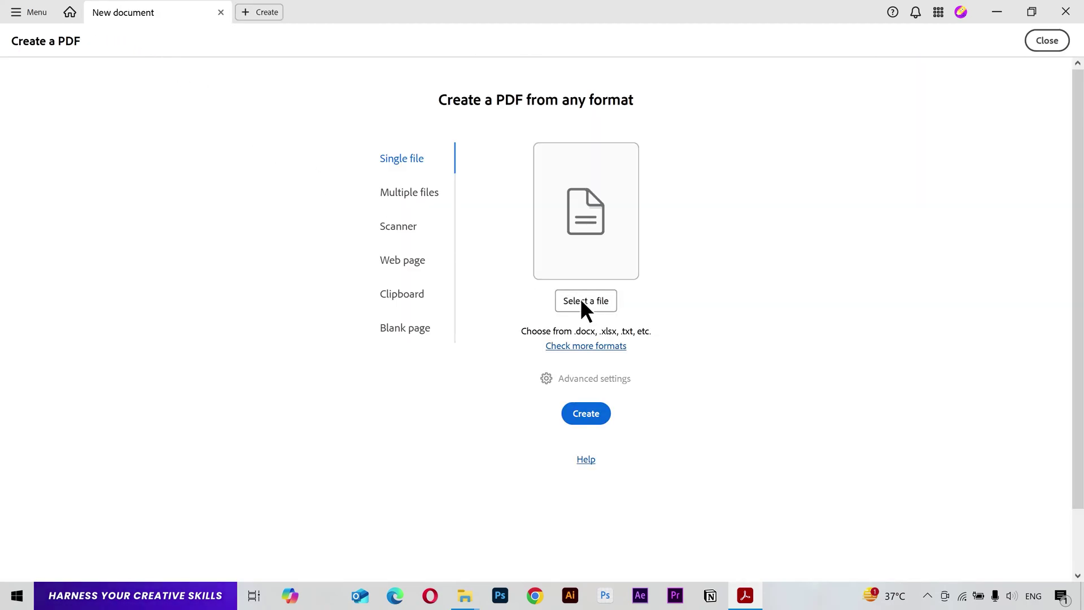
click(412, 201)
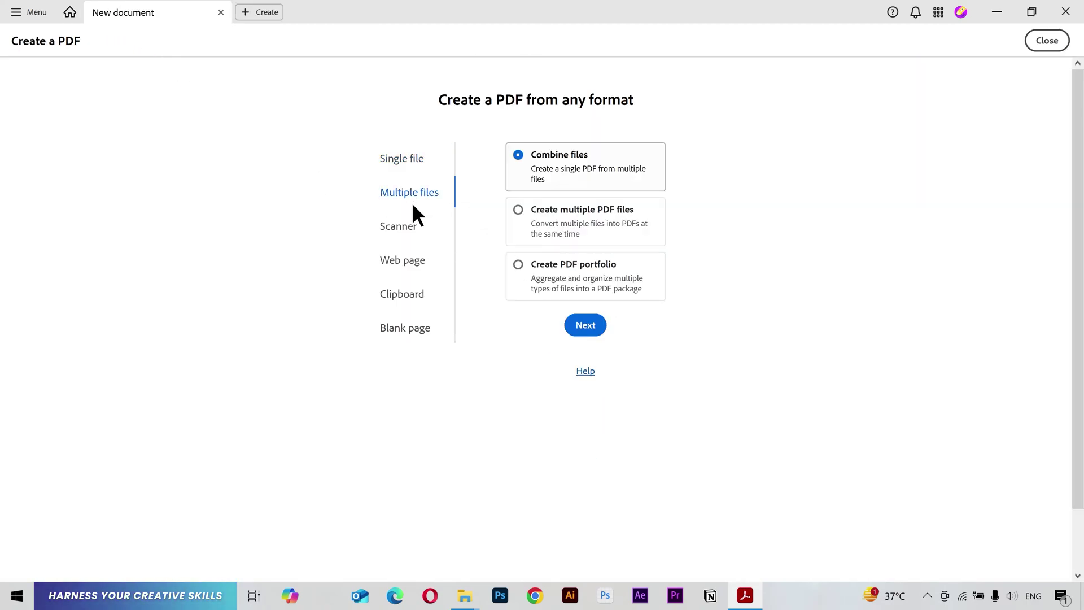
click(618, 222)
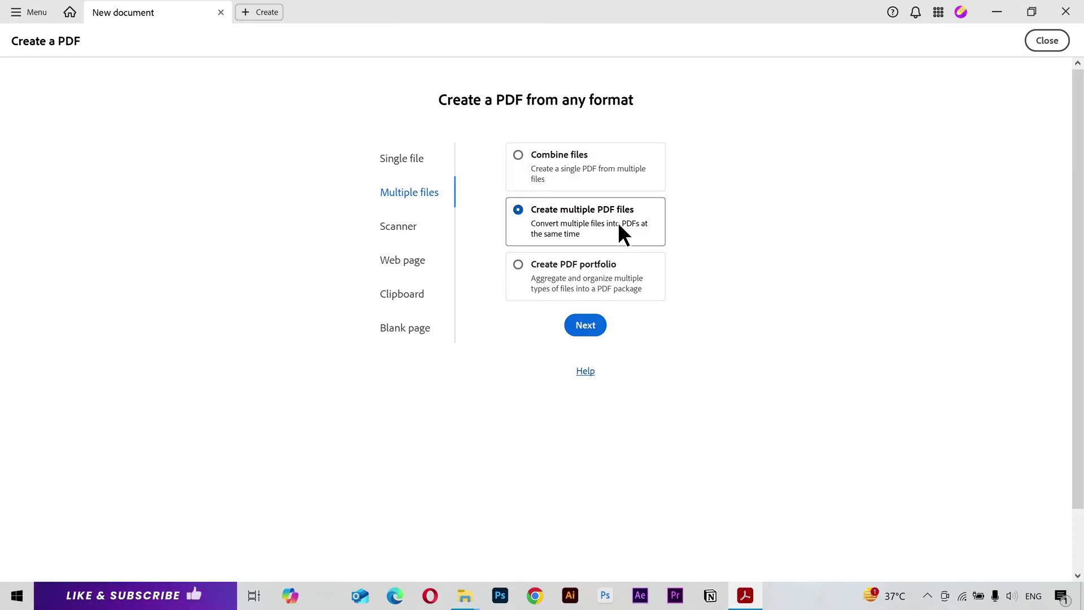
click(408, 224)
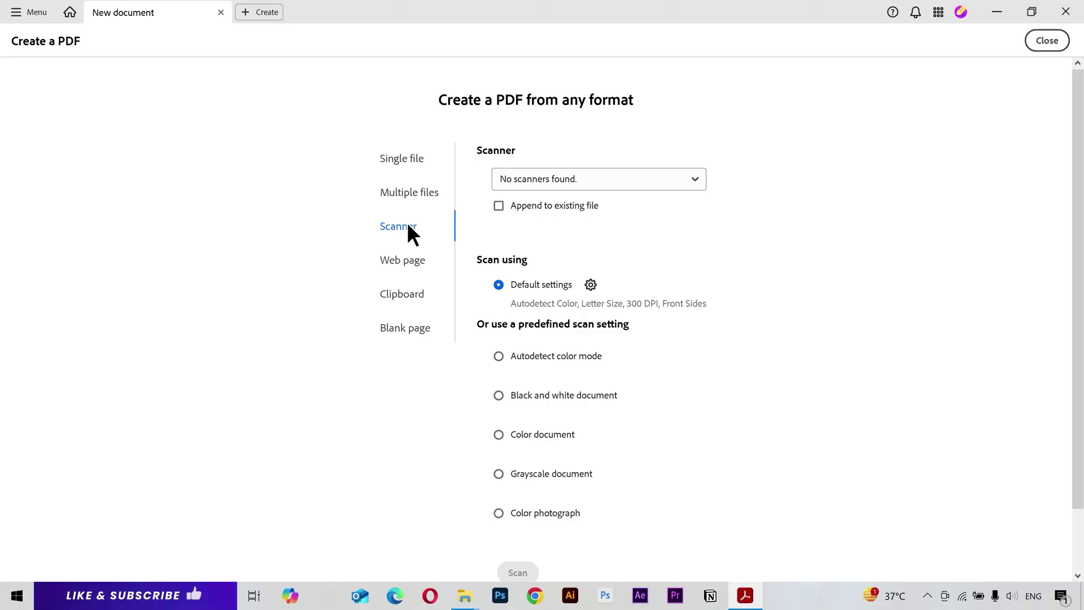
click(220, 13)
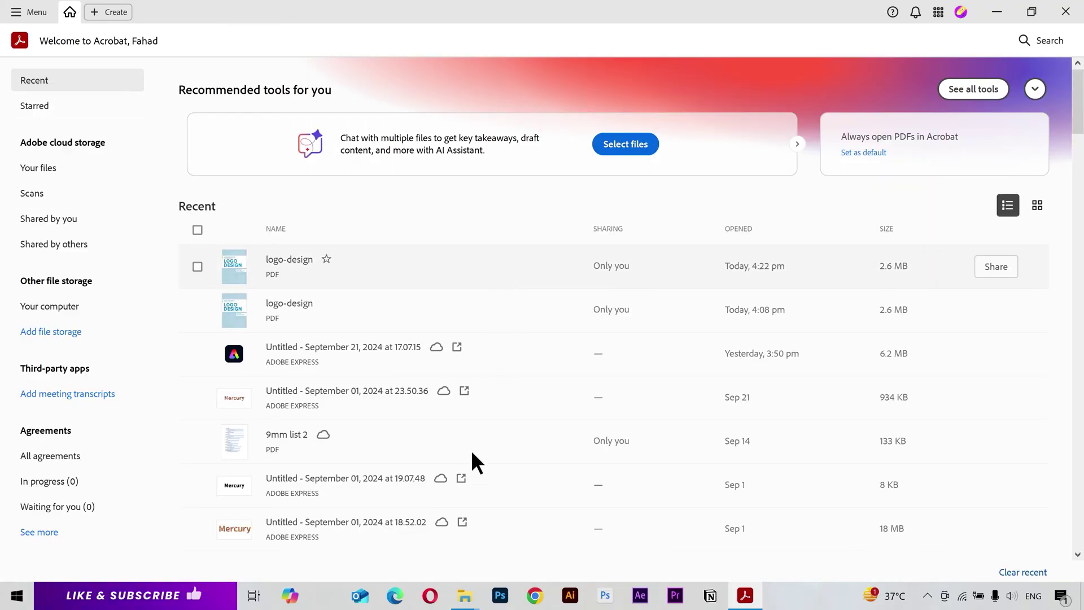
Step: Open logo-design.pdf from File Explorer in Acrobat and scroll down to its page 3 contents
click(464, 595)
drag(159, 175, 604, 350)
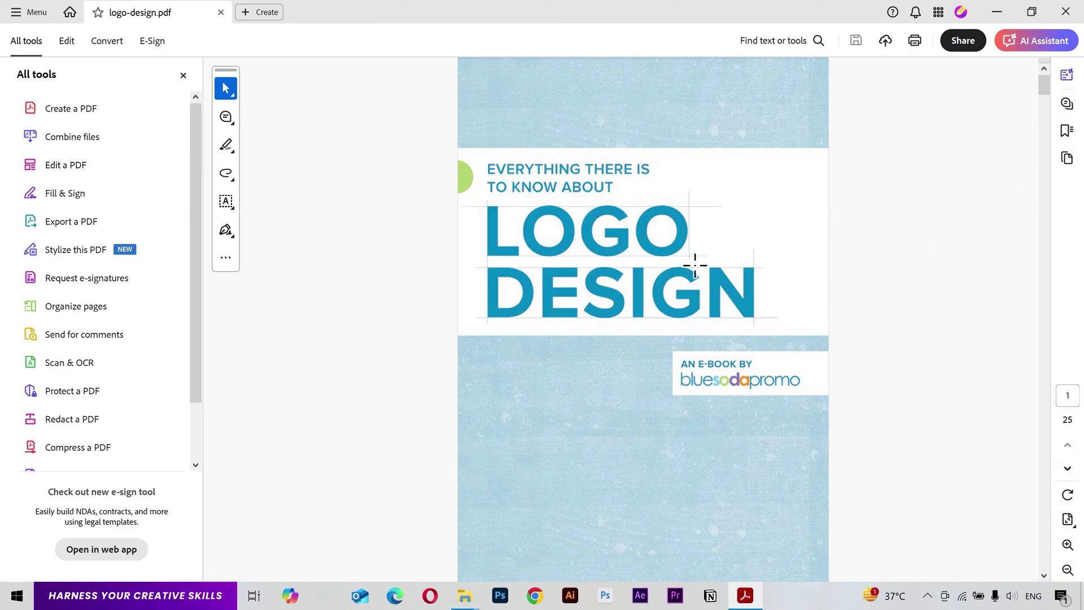
scroll(695, 264, down, 3)
scroll(695, 265, down, 3)
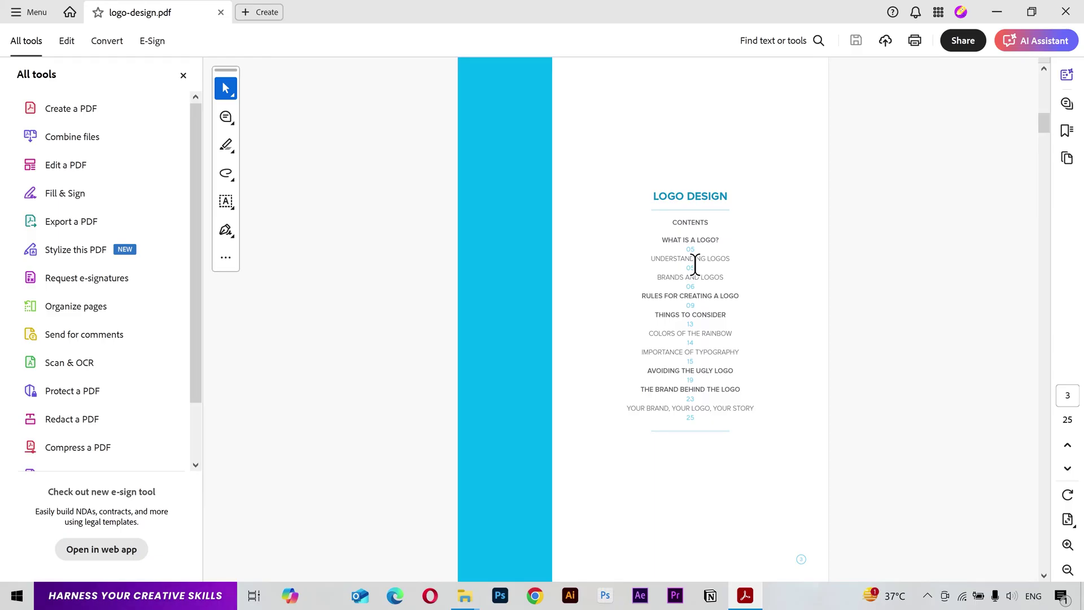
Step: Show the page thumbnails and go to page 12
click(1067, 158)
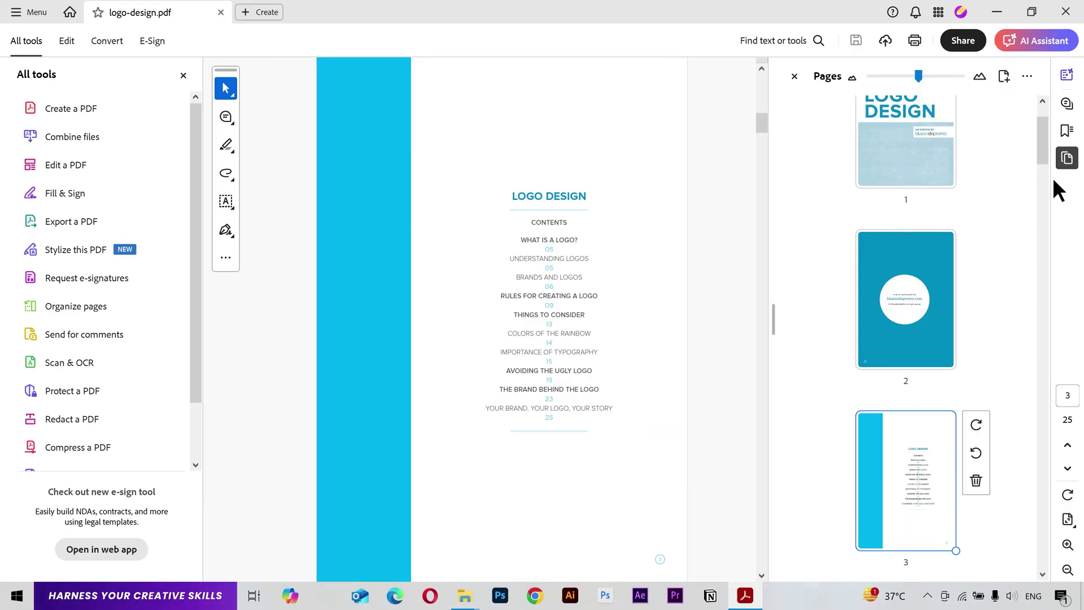
scroll(897, 483, down, 10)
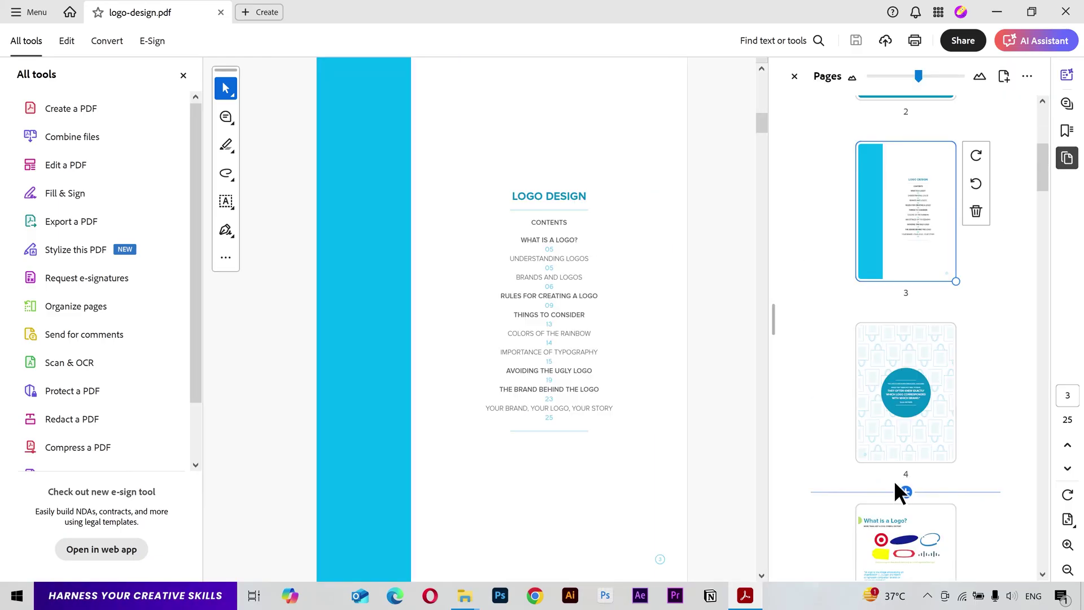
scroll(897, 479, down, 10)
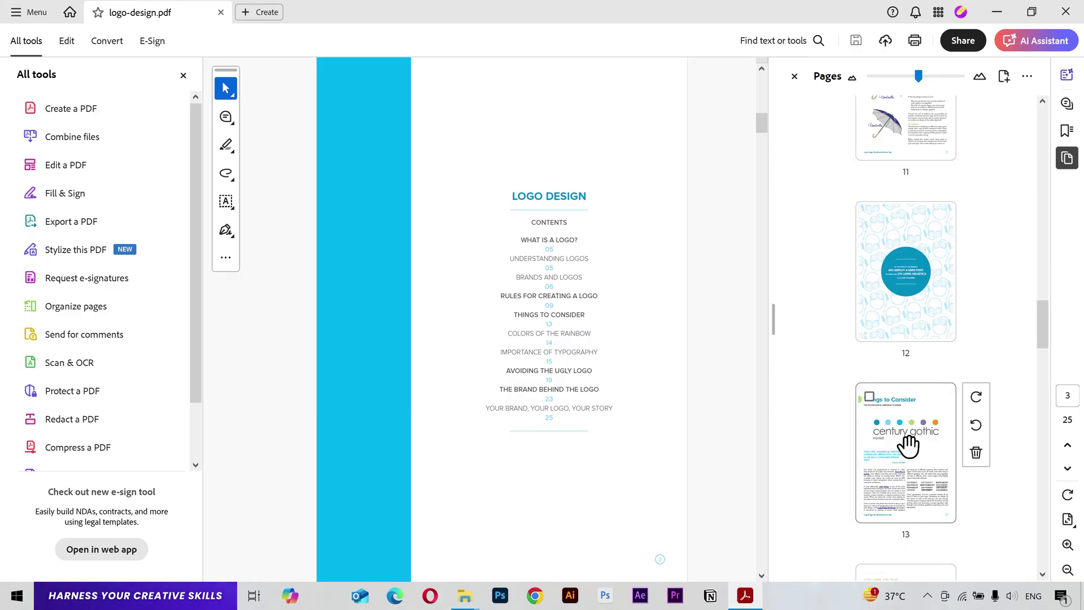
click(921, 282)
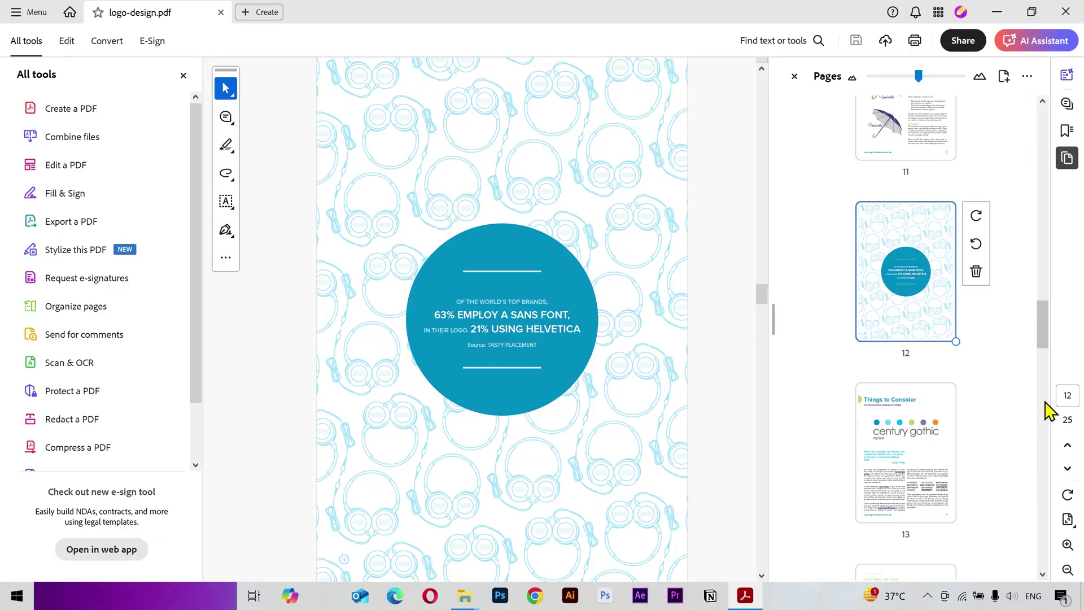
Step: Jump to page 20, then page 1, and scroll to page 4's preschool-children quote
click(1066, 396)
text(20)
key(Return)
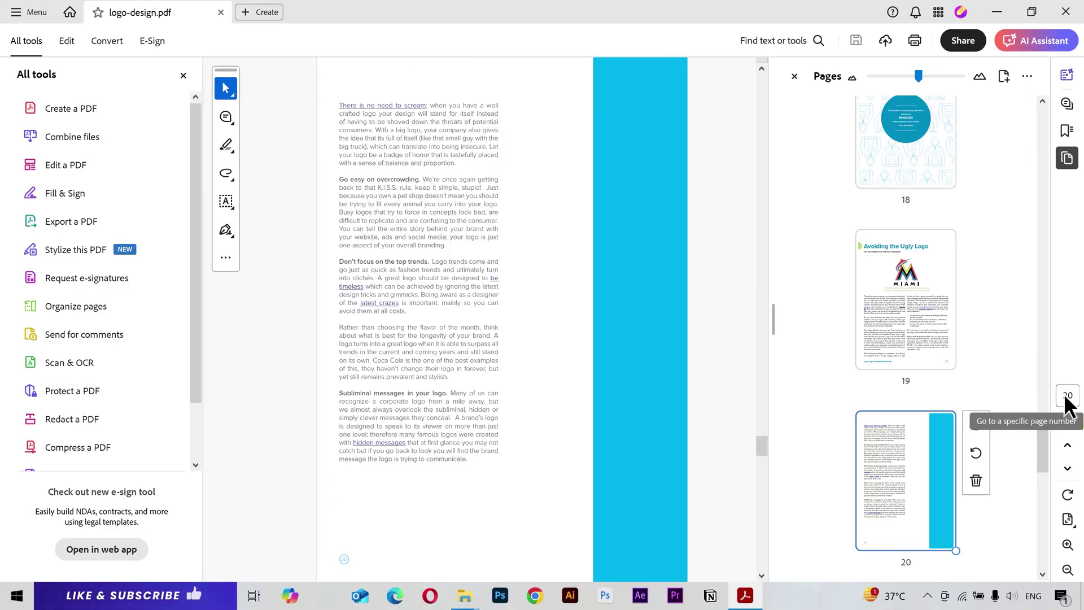
click(1066, 397)
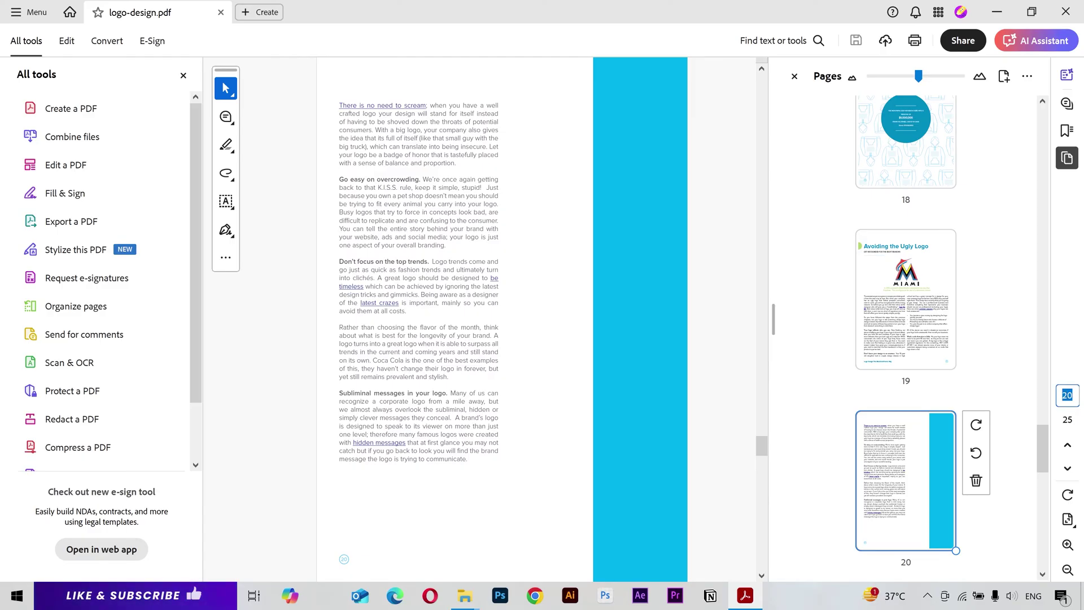
text(1)
key(Return)
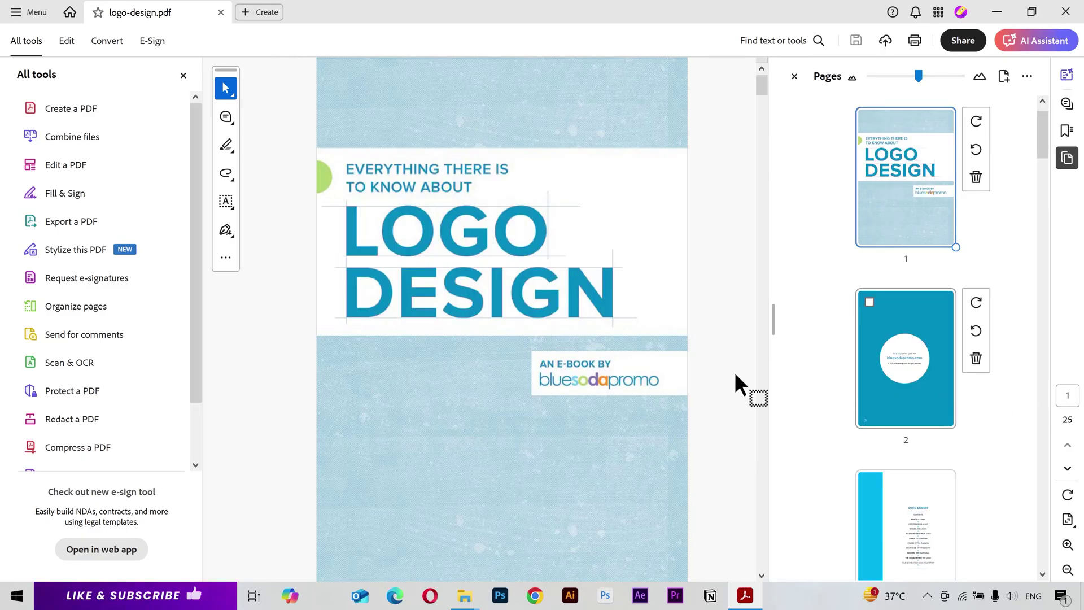
scroll(554, 309, down, 1)
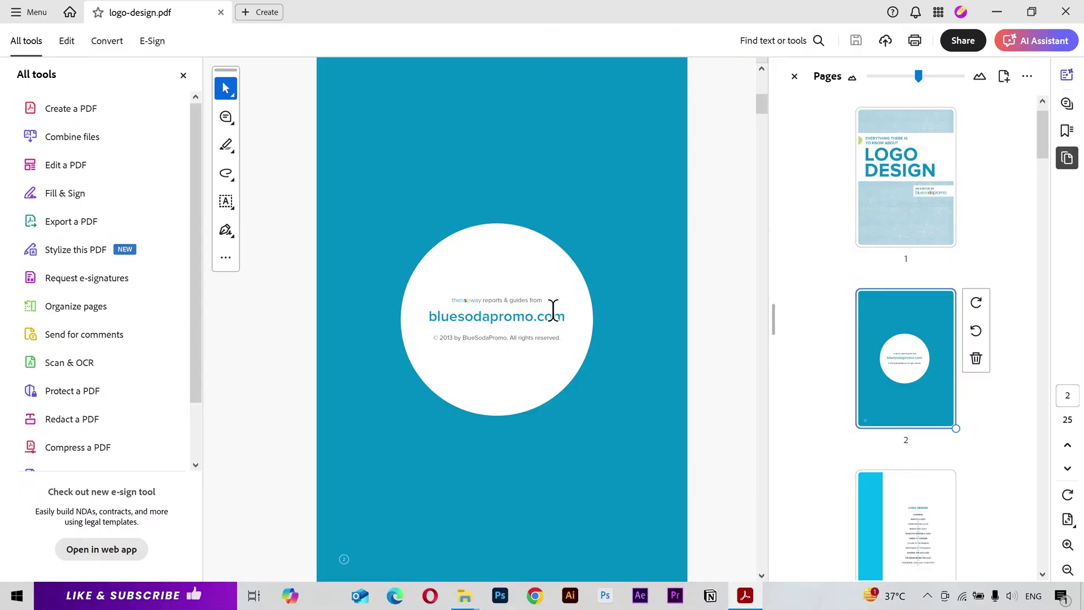
scroll(553, 309, down, 1)
scroll(553, 309, down, 1)
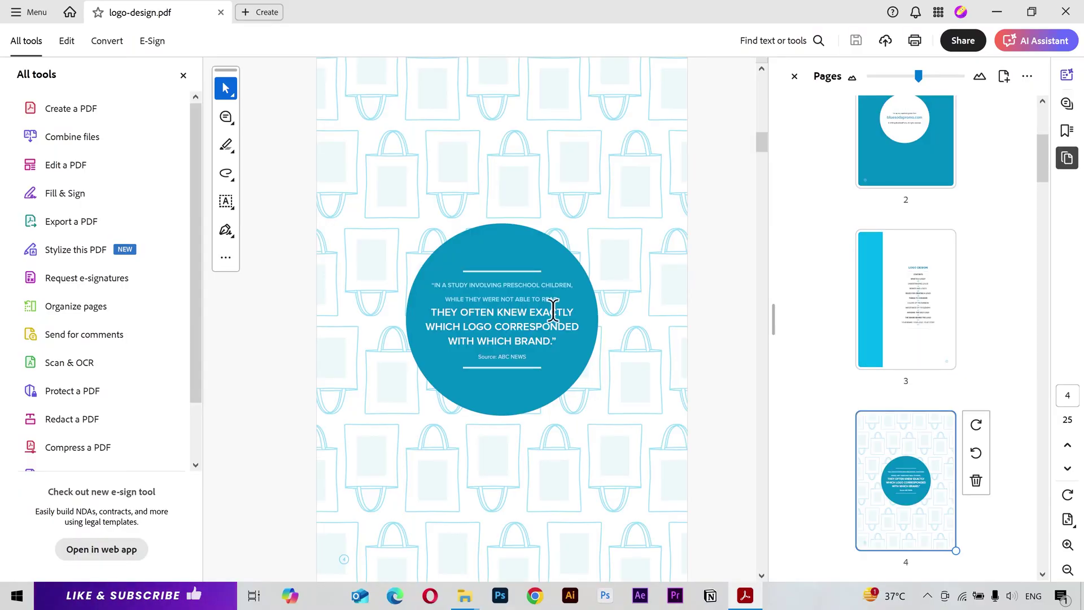
Step: Try the two-page spread, then switch to single-page view with continuous scrolling enabled
click(1069, 520)
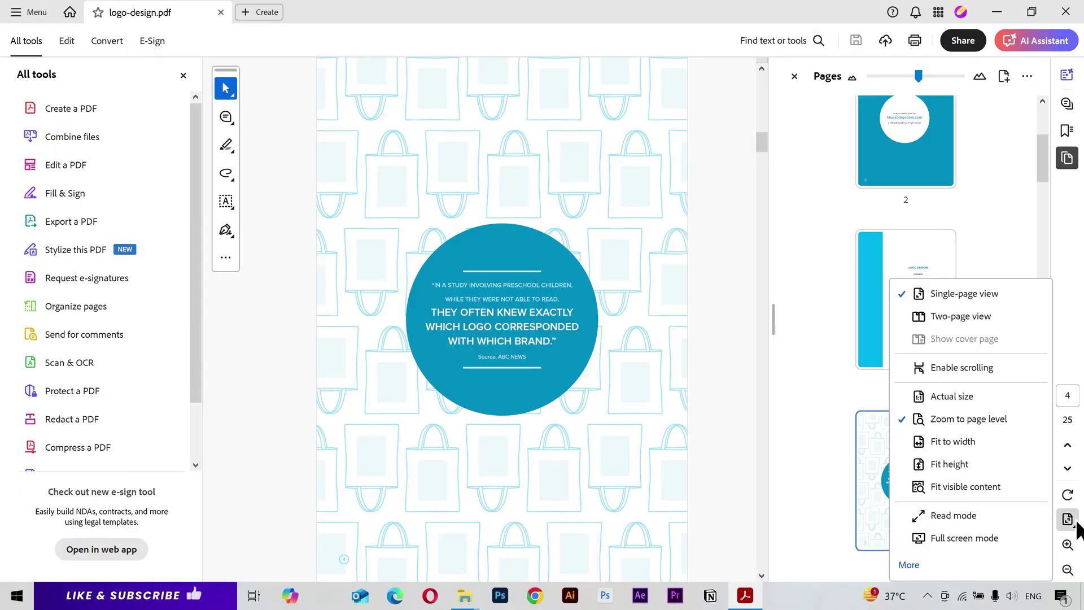
click(967, 317)
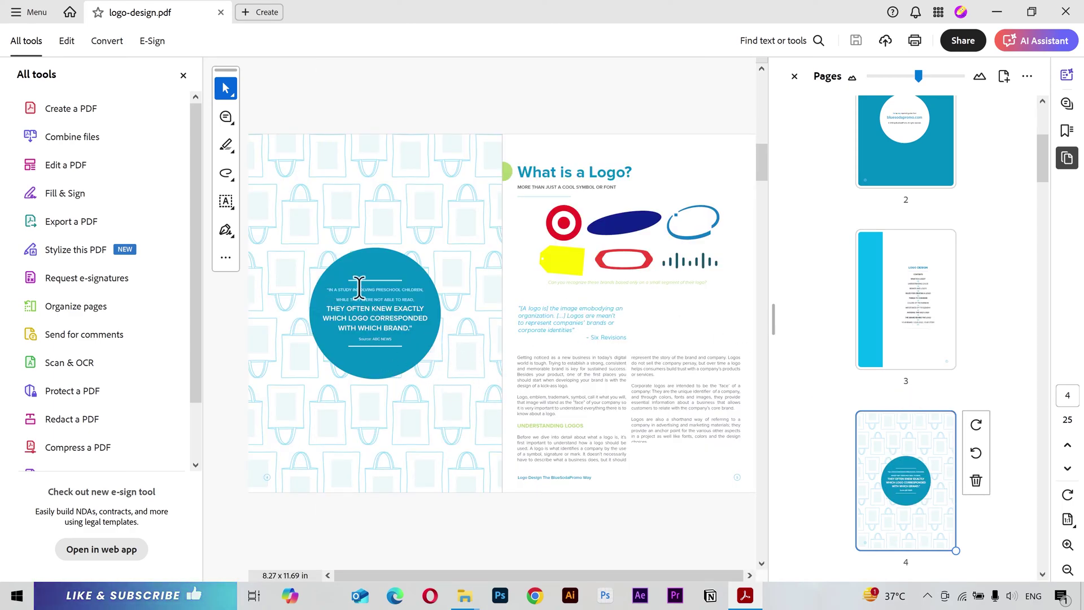
click(1068, 520)
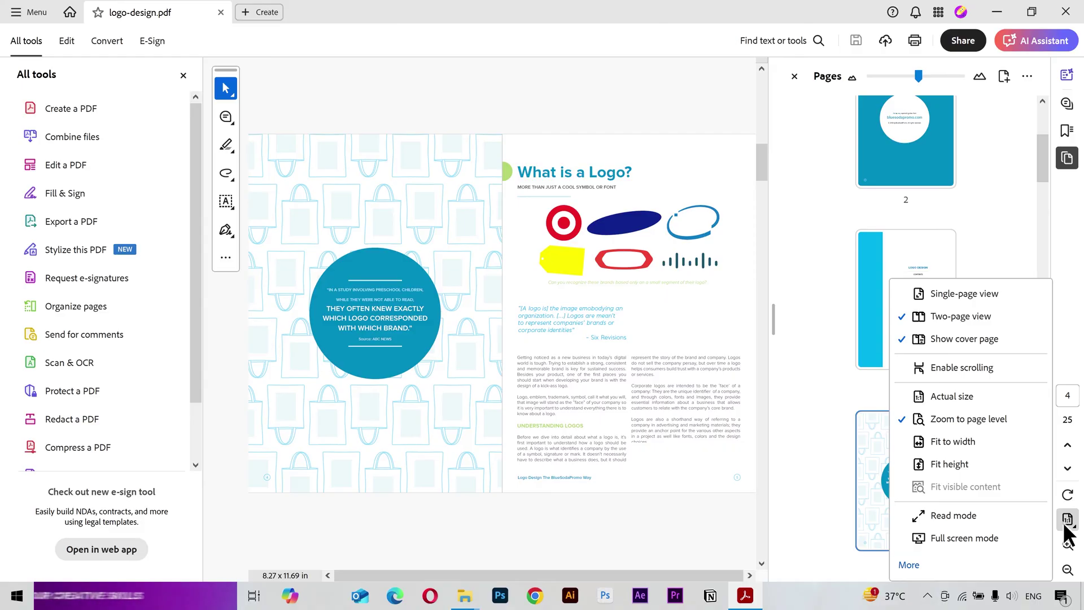
click(966, 292)
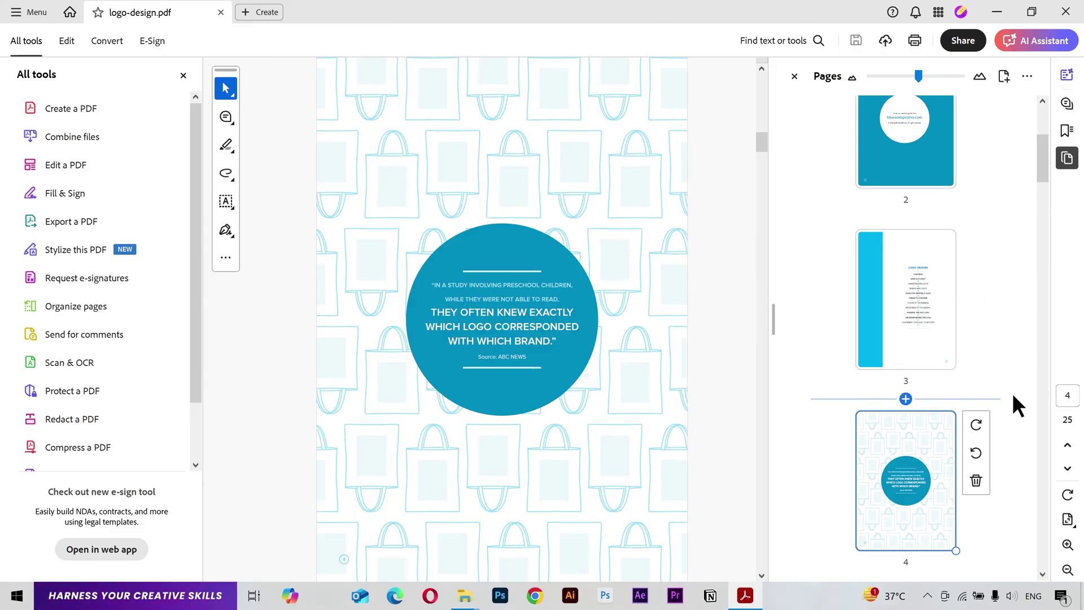
click(1068, 520)
click(988, 368)
Step: Set the zoom back to 66.7% and return to the cover page
scroll(584, 298, down, 2)
scroll(585, 299, down, 2)
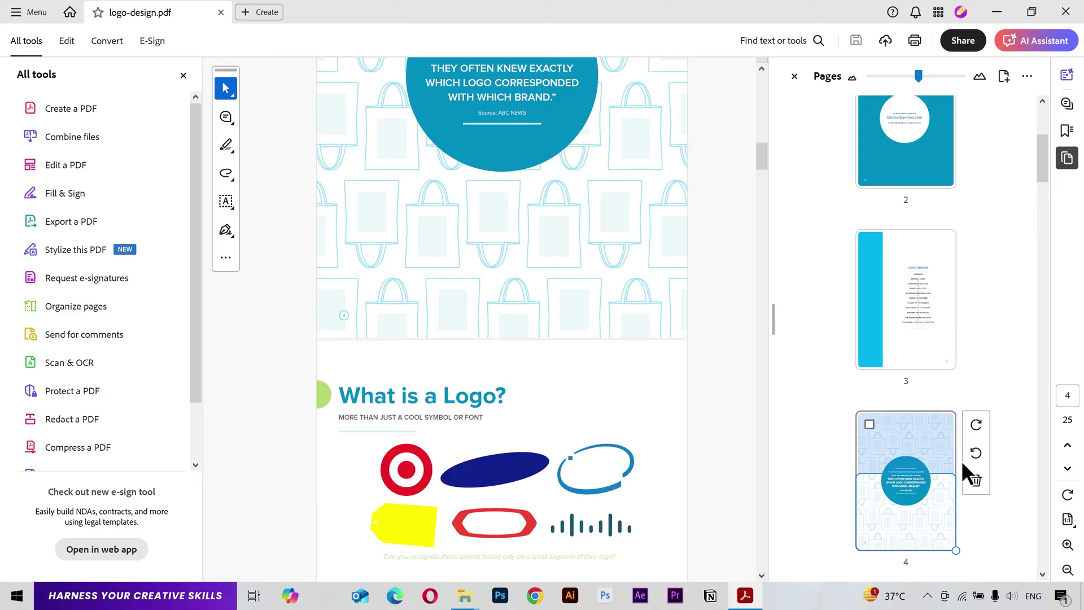
click(1068, 519)
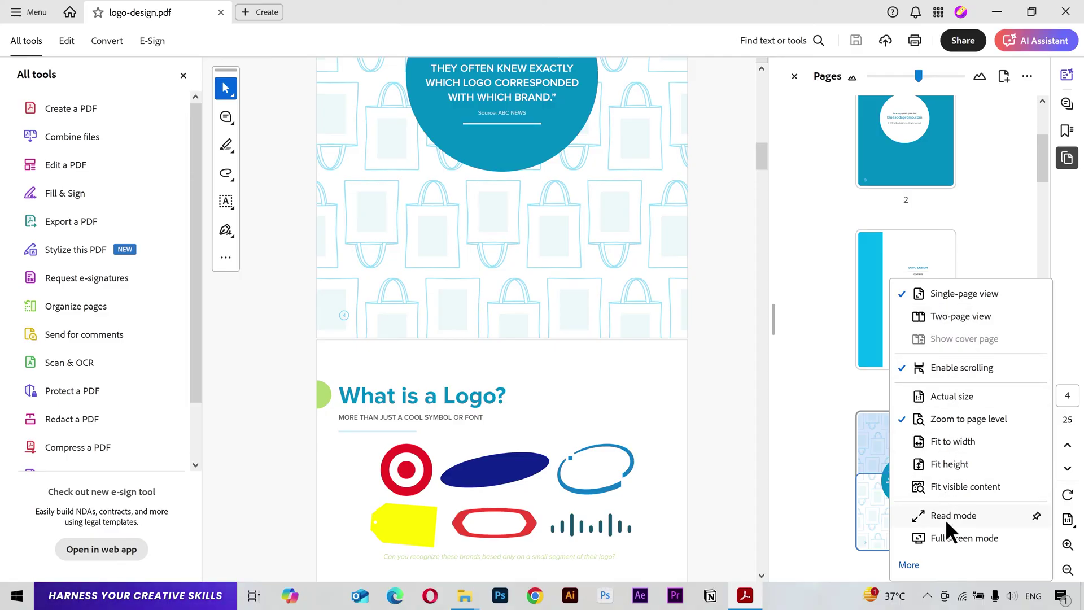
click(1069, 517)
click(1068, 544)
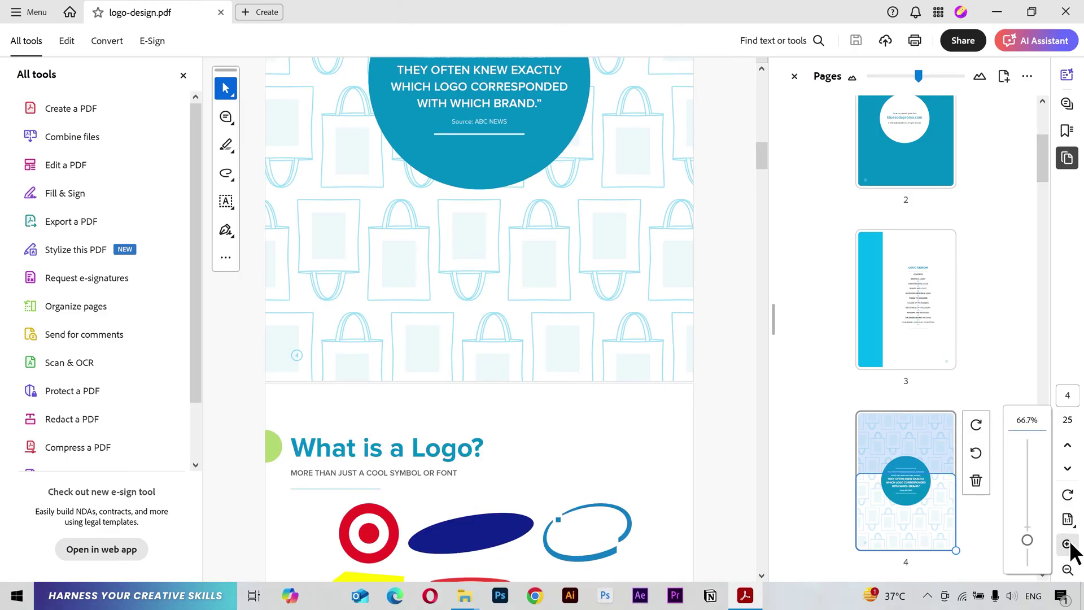
click(1068, 570)
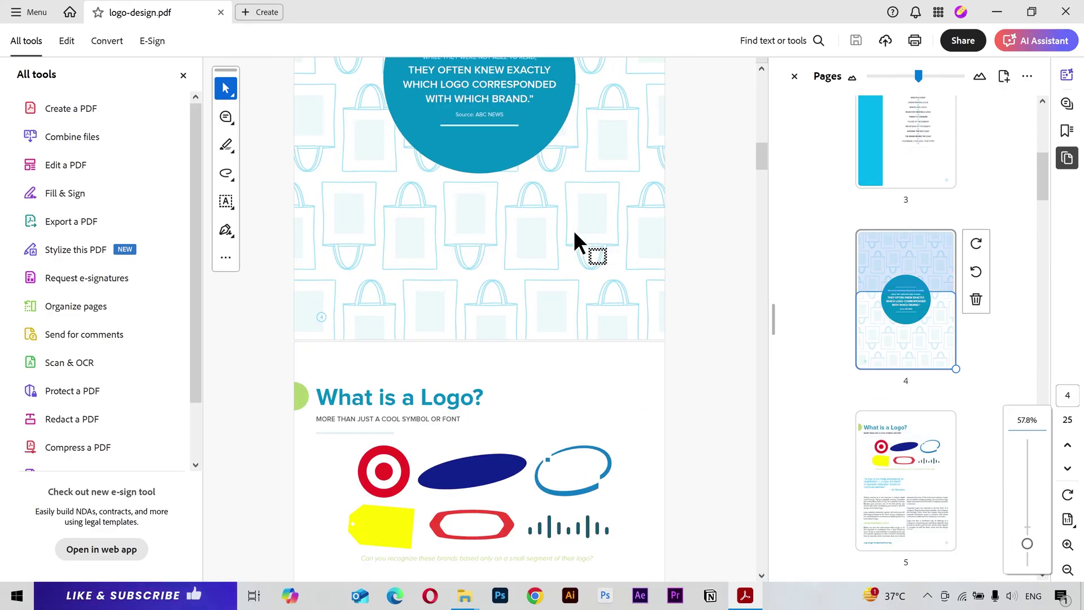
key(ctrl+equal)
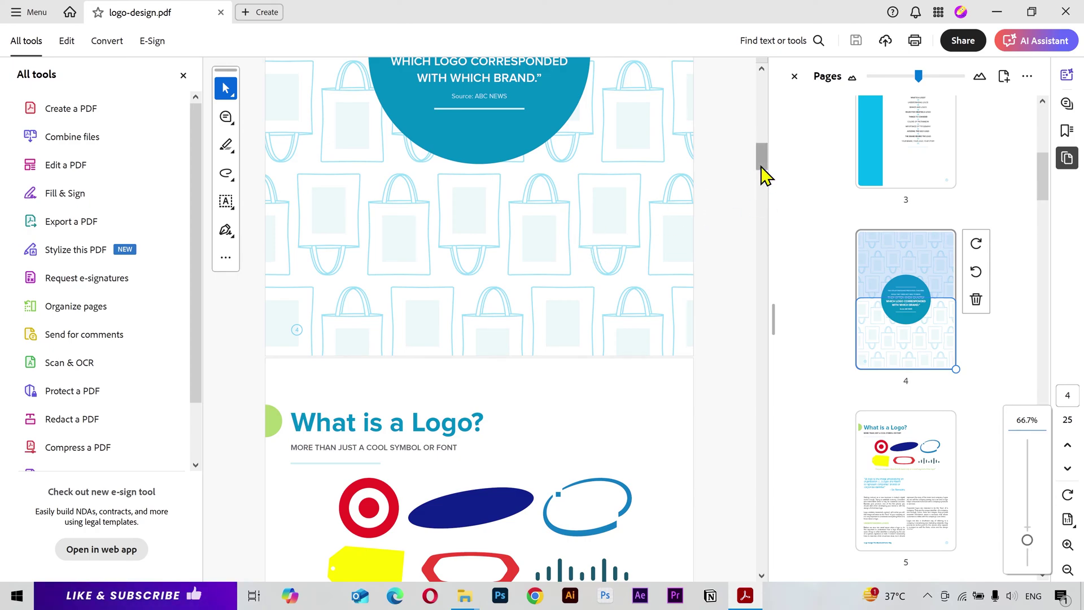
drag(763, 167, 763, 88)
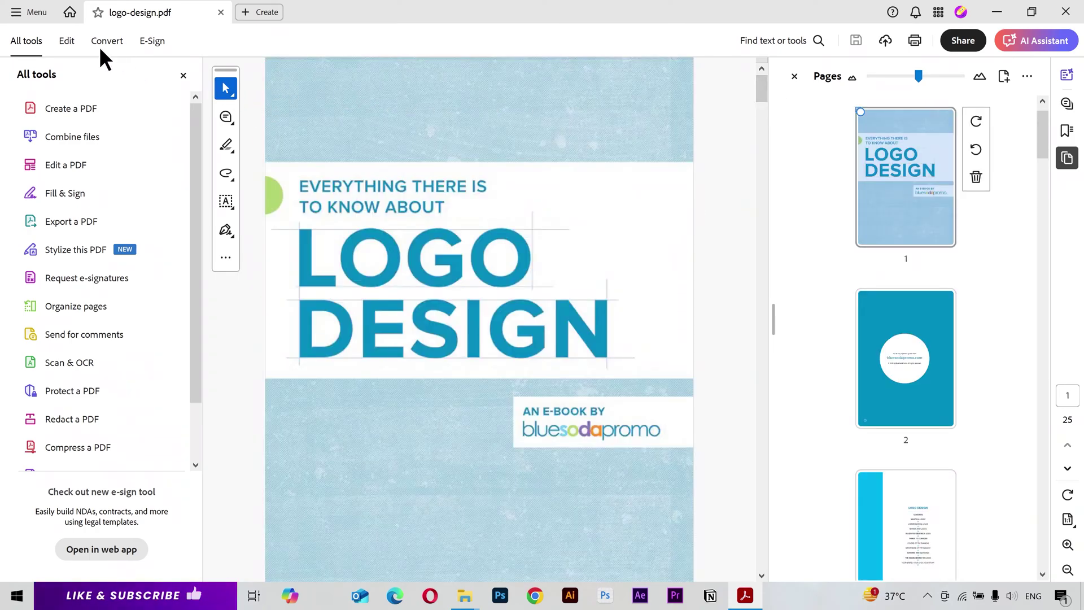
Step: Enter edit mode, hide thumbnails, and crop the cover title image from its bottom-right corner
click(64, 39)
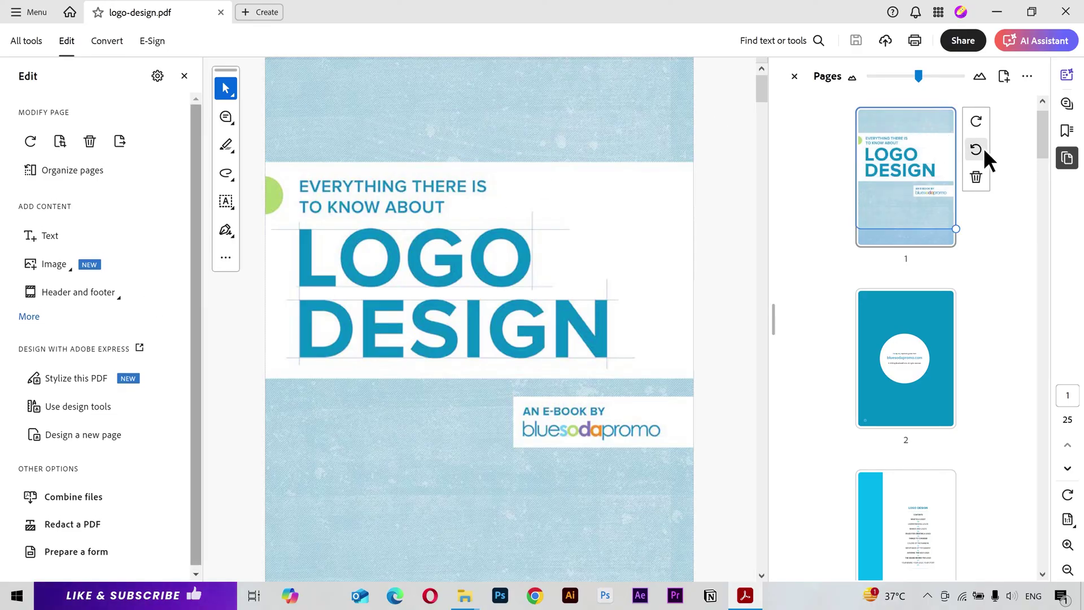
click(1067, 161)
click(648, 164)
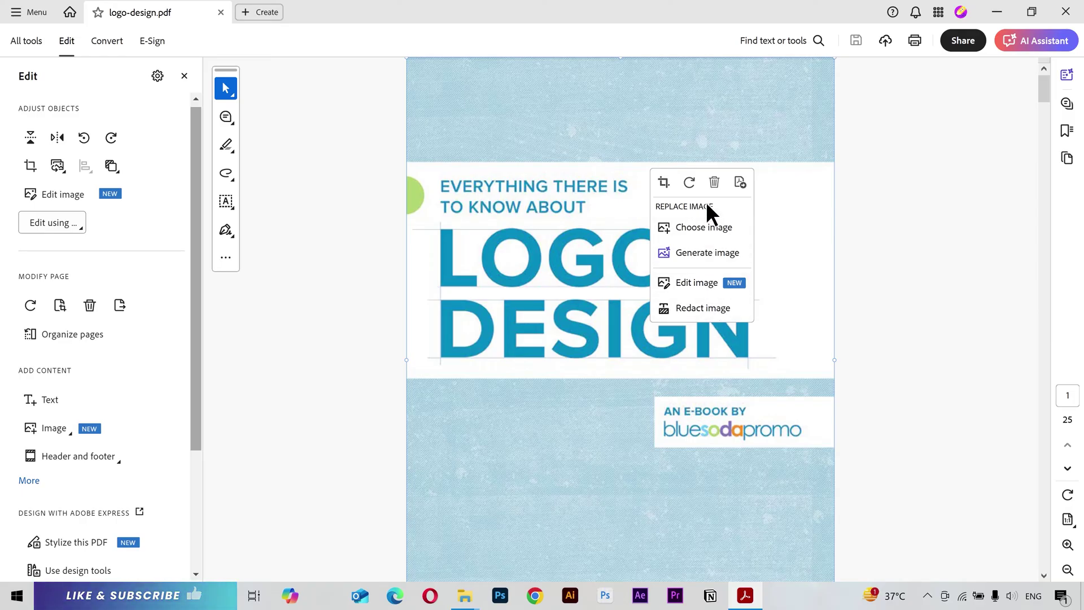
click(664, 183)
scroll(694, 371, down, 2)
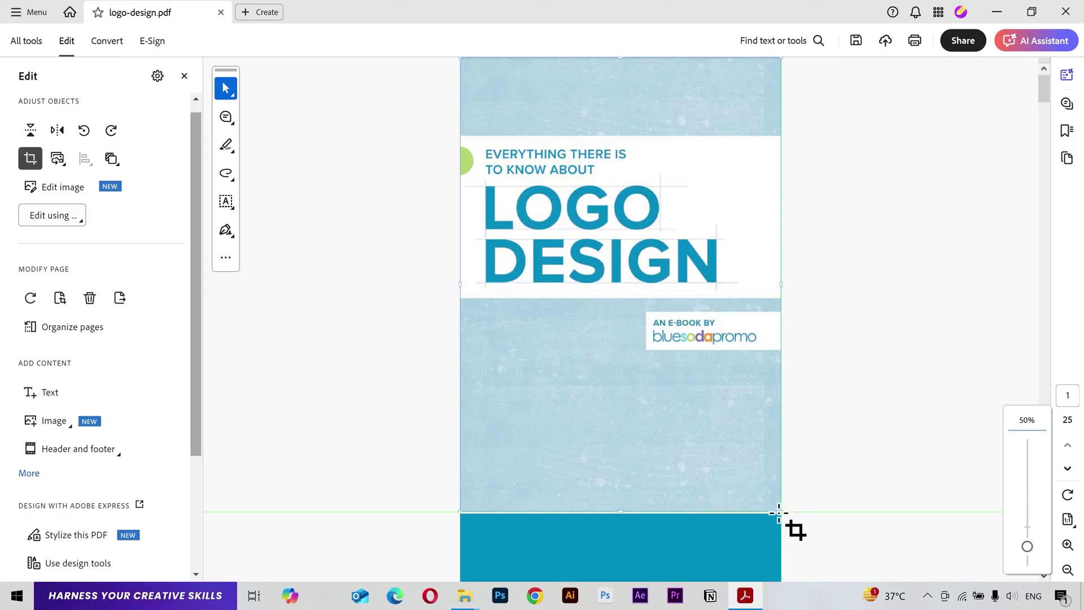
drag(779, 513, 708, 362)
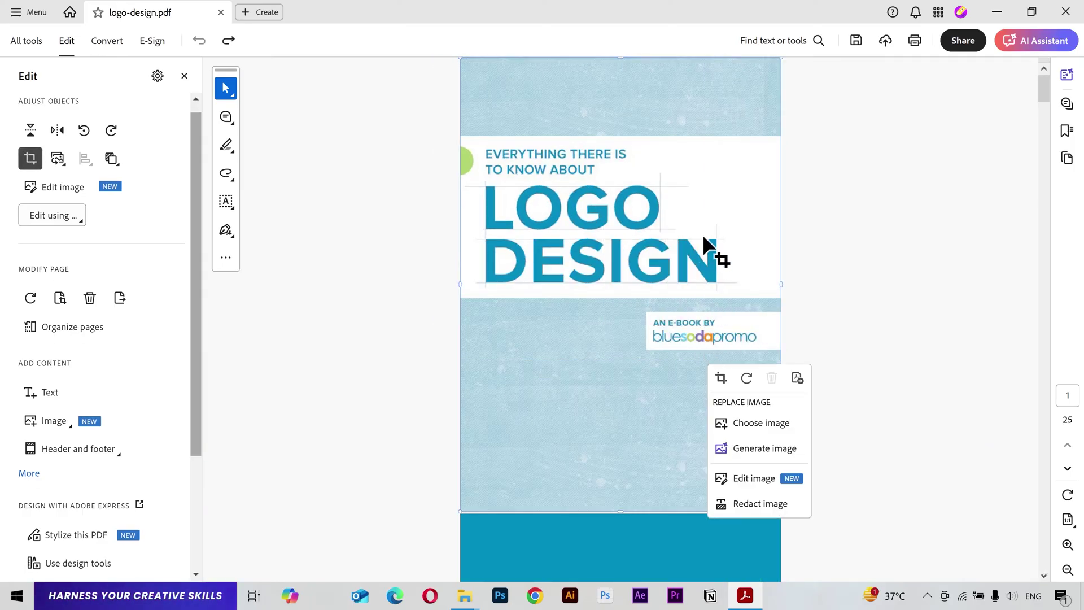
scroll(703, 233, up, 1)
Step: Rotate the cover image four quarter turns so it ends upright
click(757, 397)
click(756, 397)
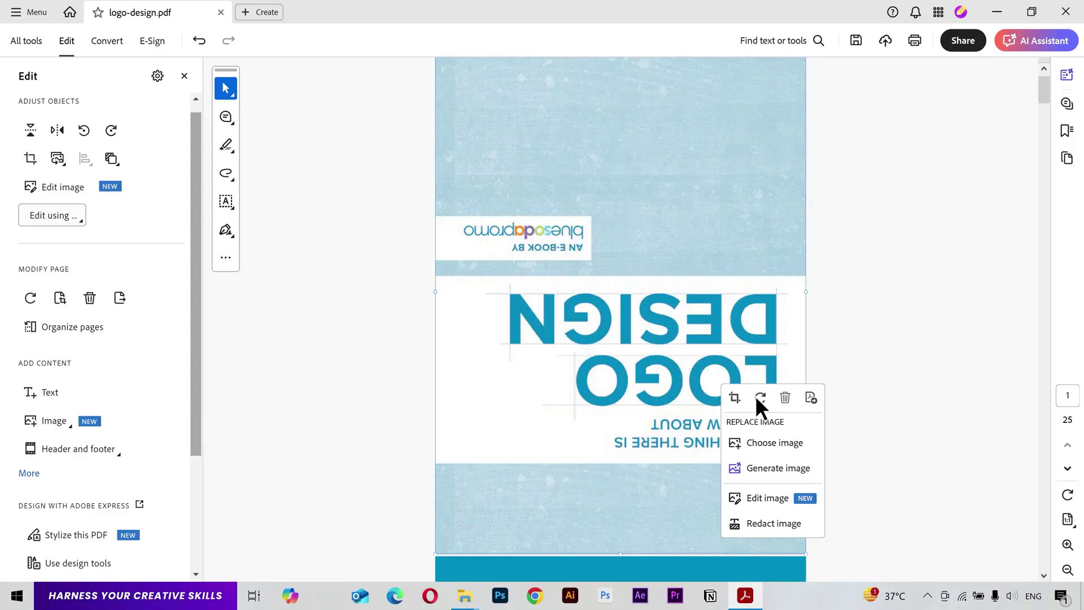
click(756, 397)
click(756, 397)
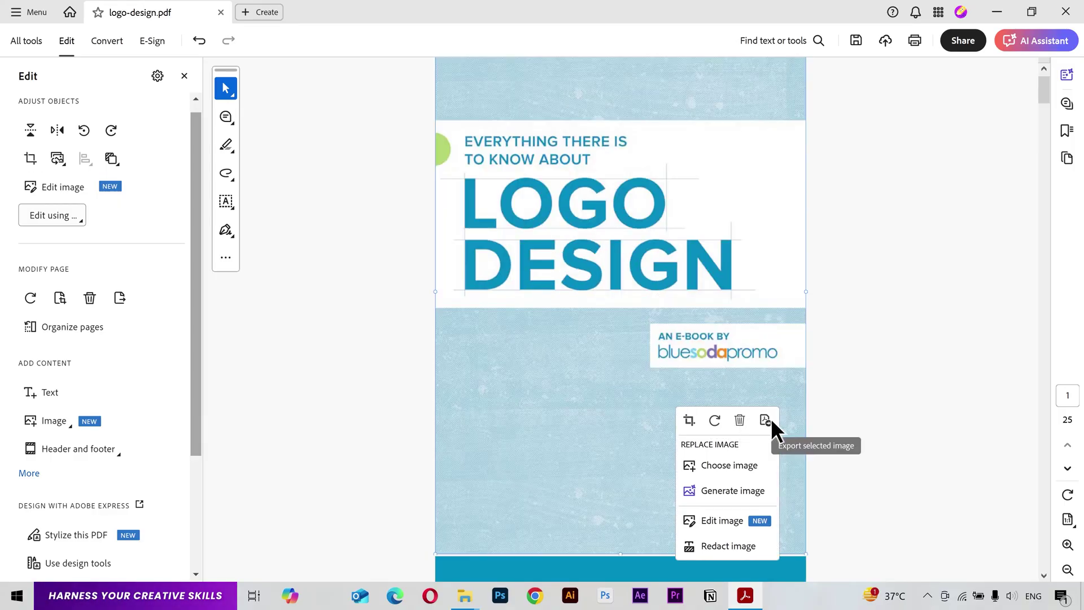
Step: Cancel the Word copy save, close the image editor unchanged, and undo the cover redaction
key(ctrl+shift+s)
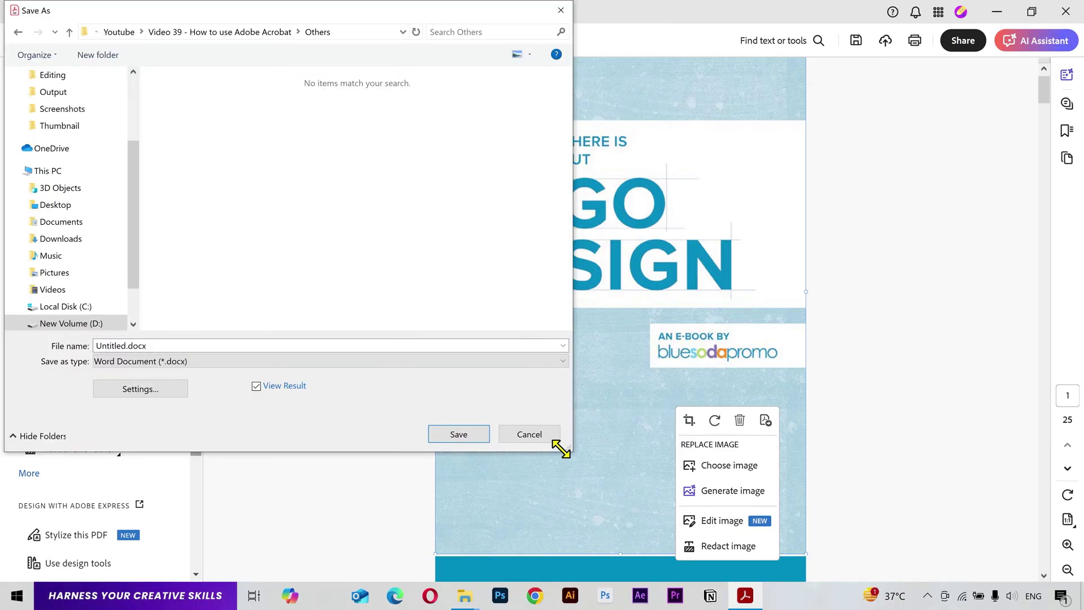
click(533, 436)
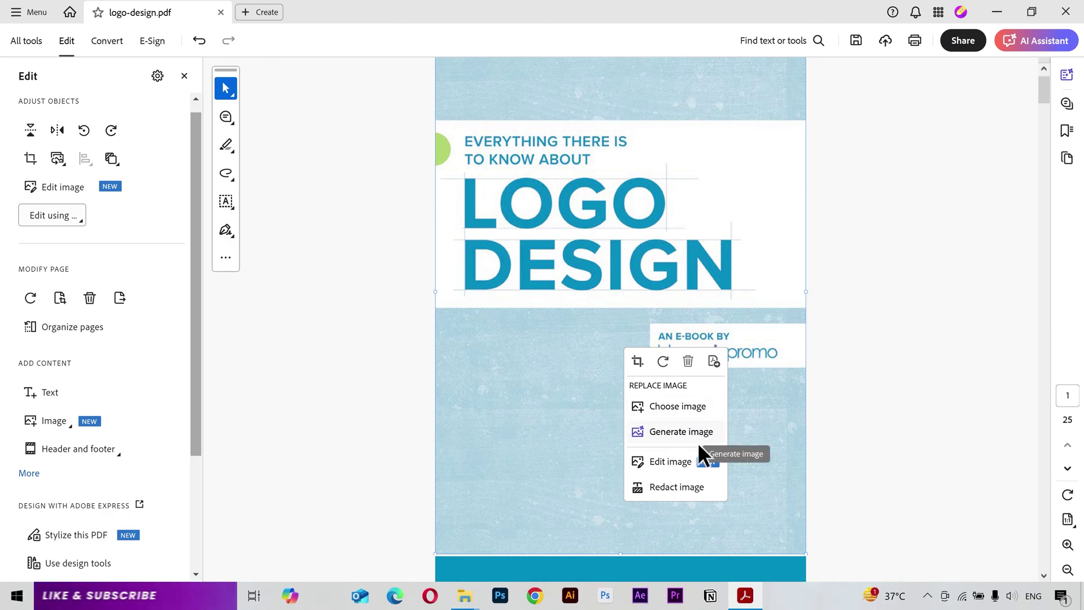
click(675, 461)
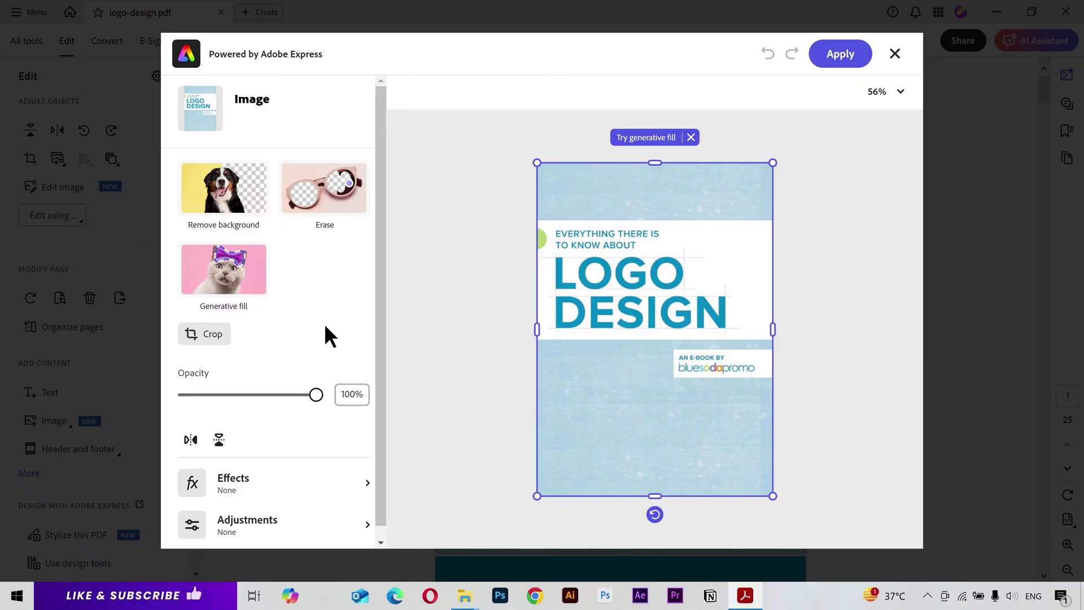
click(888, 61)
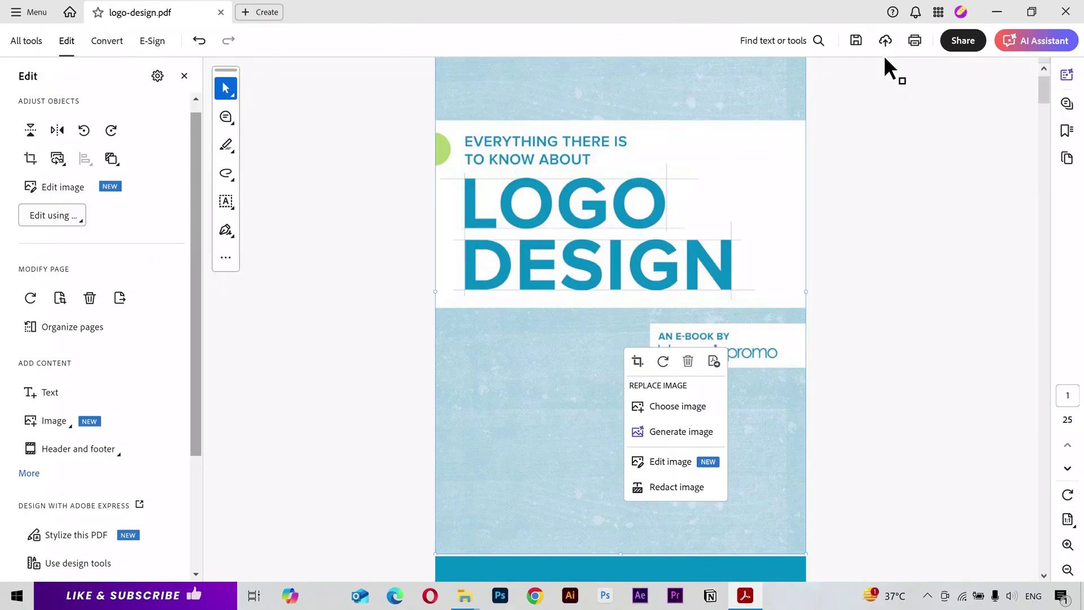
click(676, 487)
key(ctrl+z)
Step: Scroll to page 4's preschool-children quote circle
scroll(710, 293, down, 15)
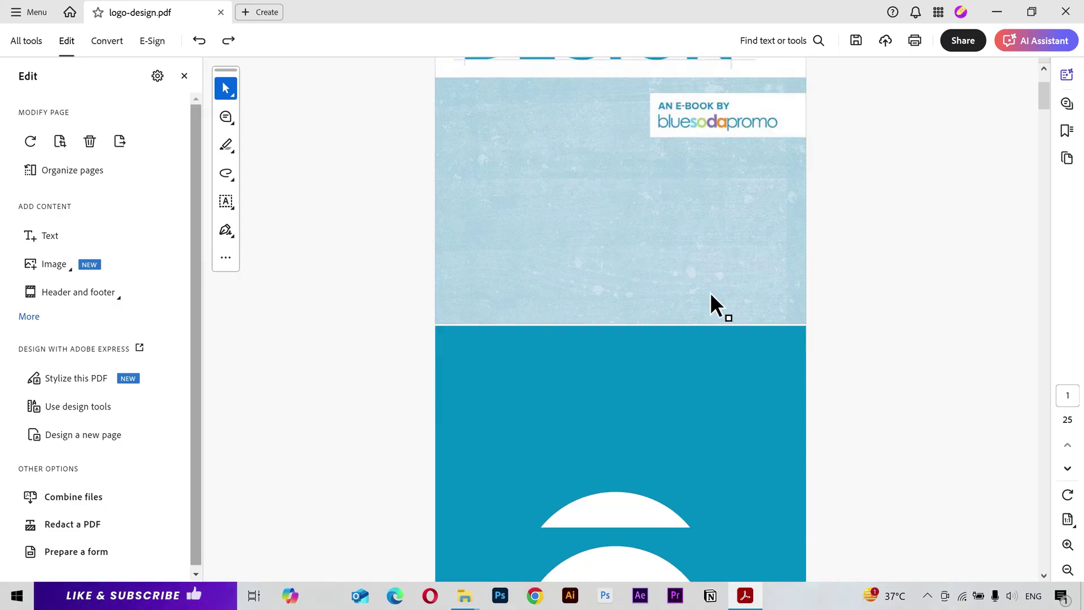
scroll(710, 292, down, 10)
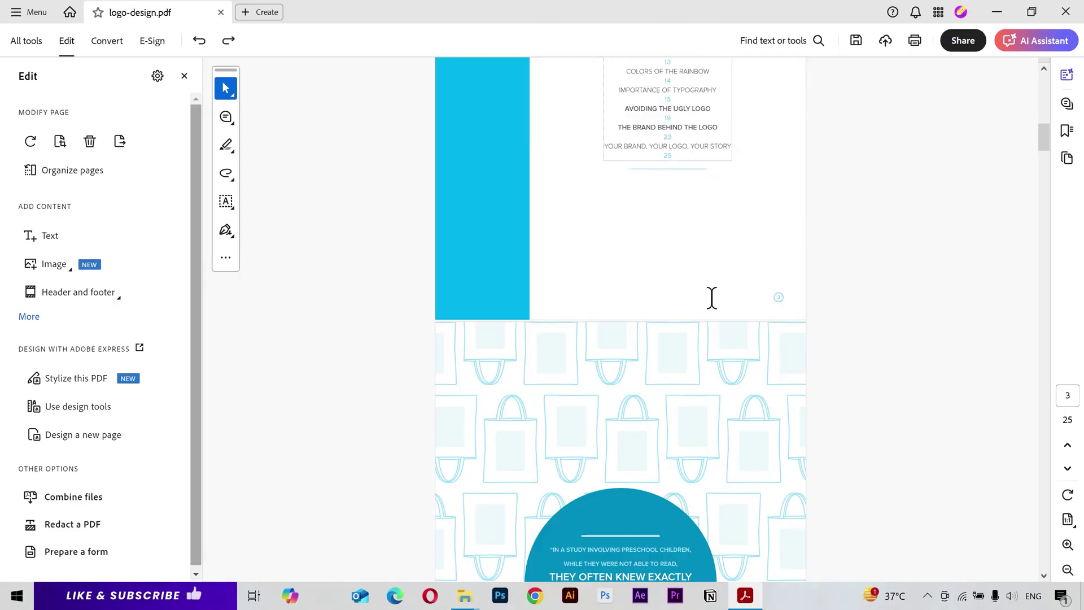
ctrl+scroll(639, 251, up, 5)
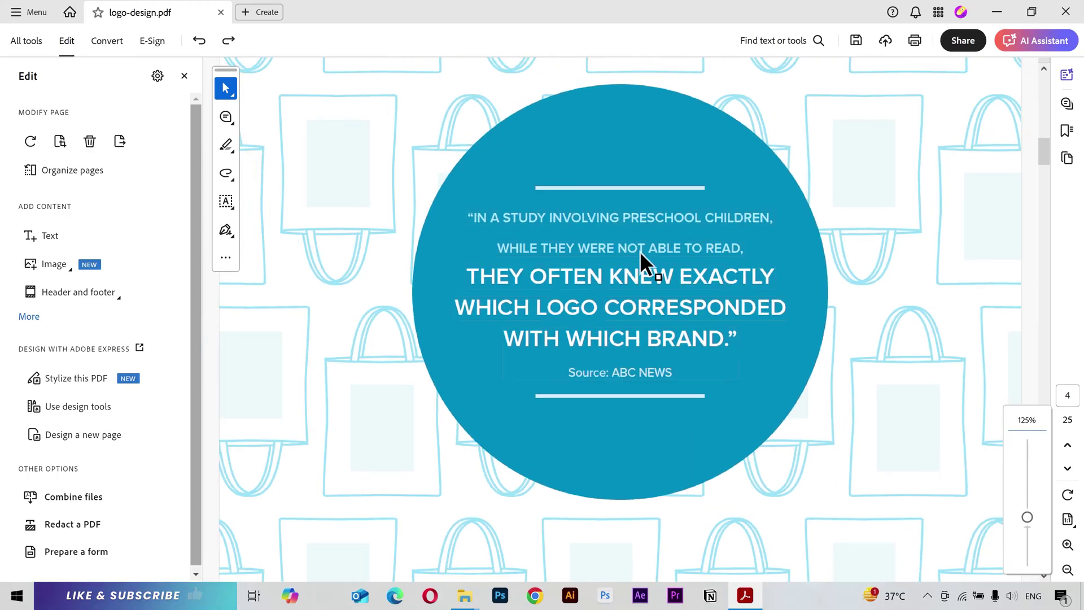
scroll(640, 252, up, 2)
scroll(639, 252, down, 1)
Step: Select the quote line 'WHILE THEY WERE NOT ABLE TO READ,' and color it yellow
click(902, 216)
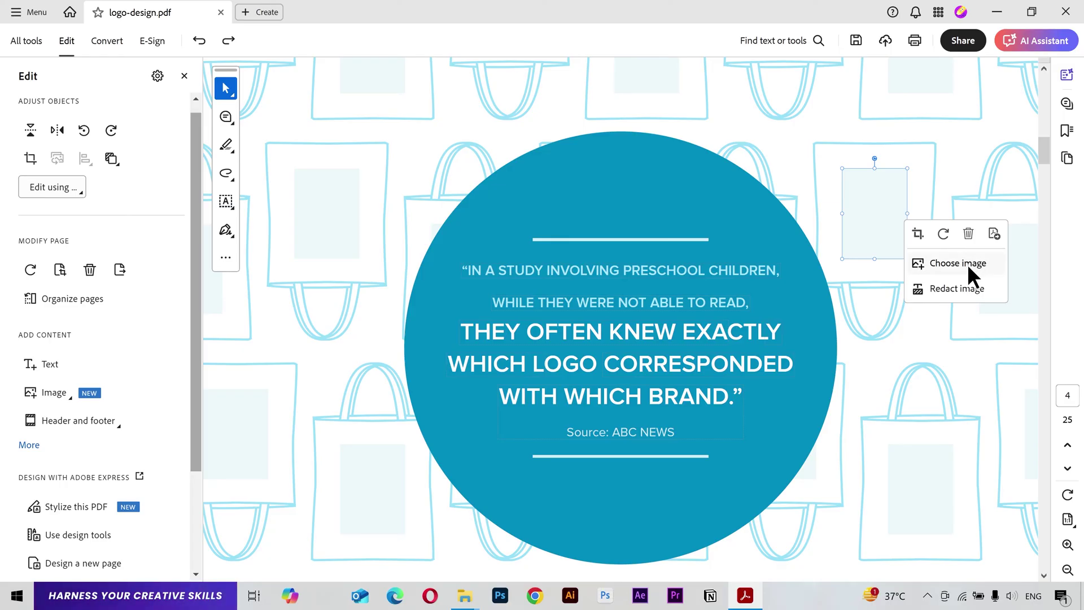
click(628, 270)
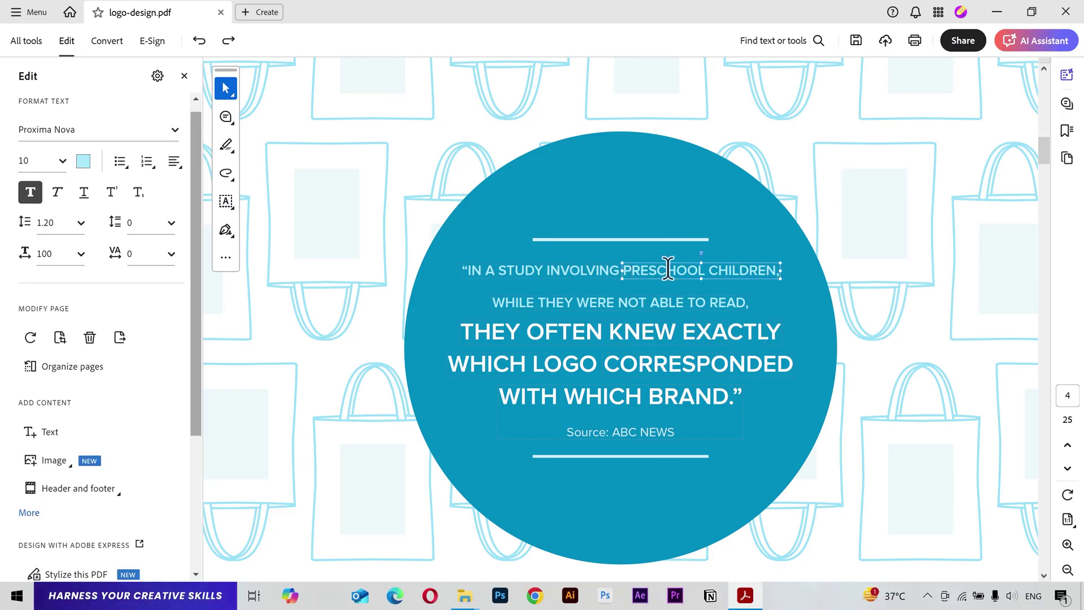
triple_click(713, 269)
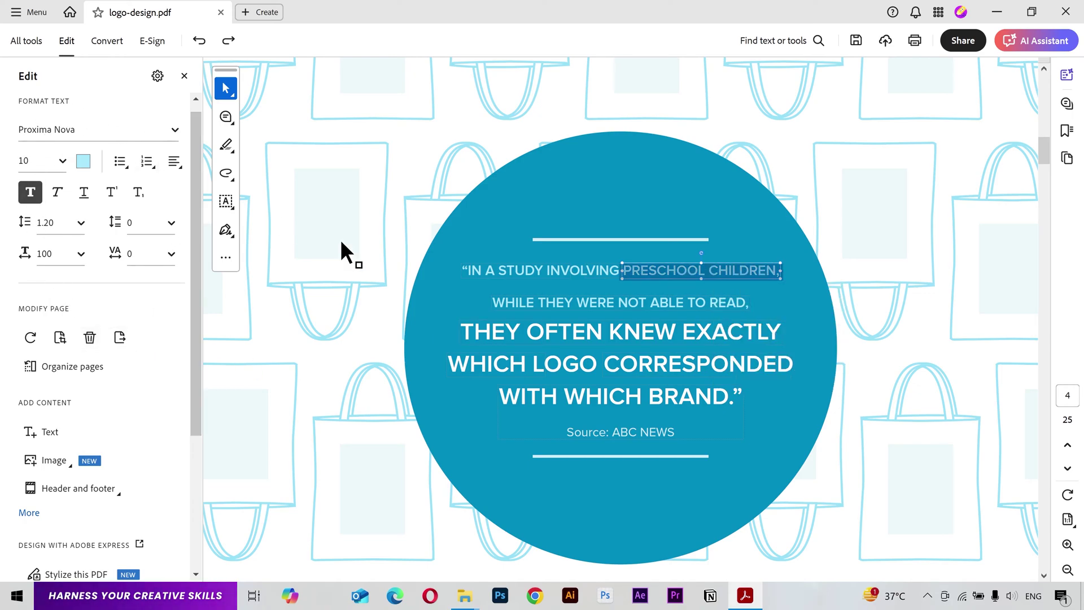
double_click(619, 303)
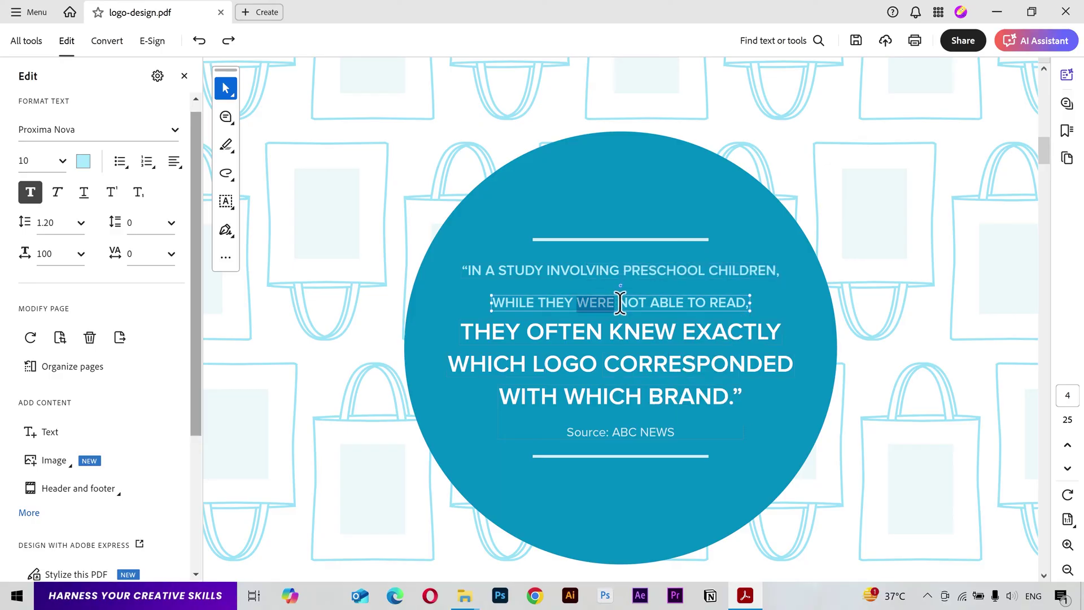
triple_click(620, 303)
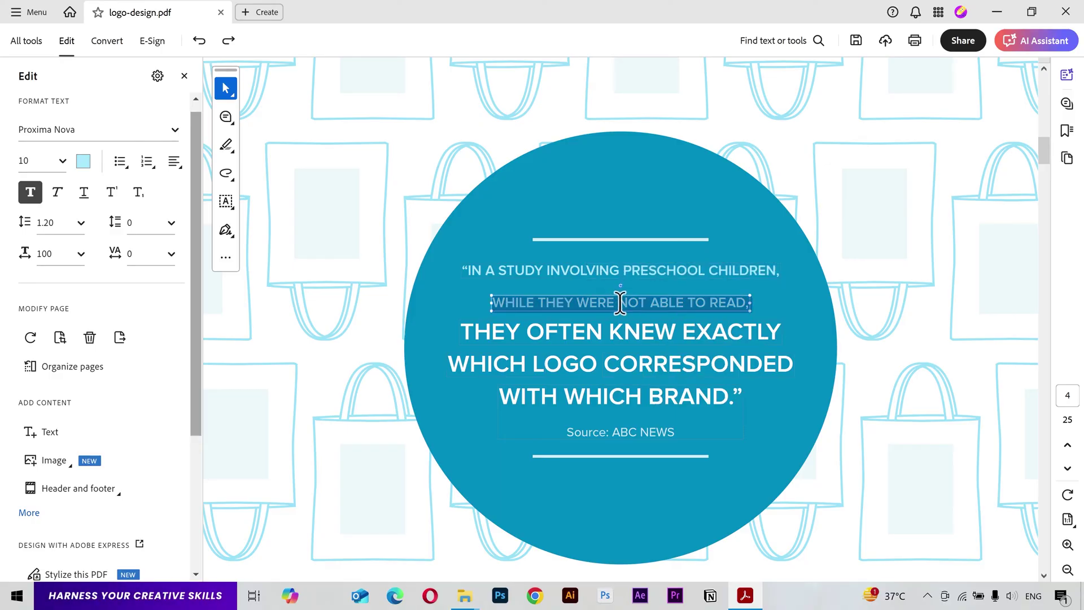
click(85, 162)
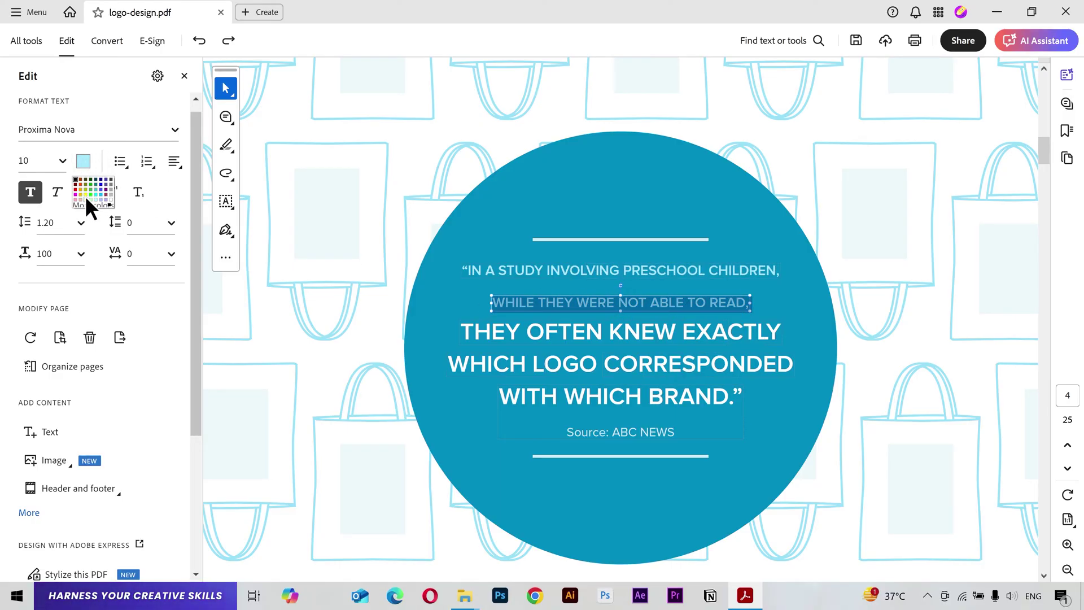
click(86, 196)
Step: Try font sizes 36 and 24 on the line, then undo back to 10 pt
click(62, 161)
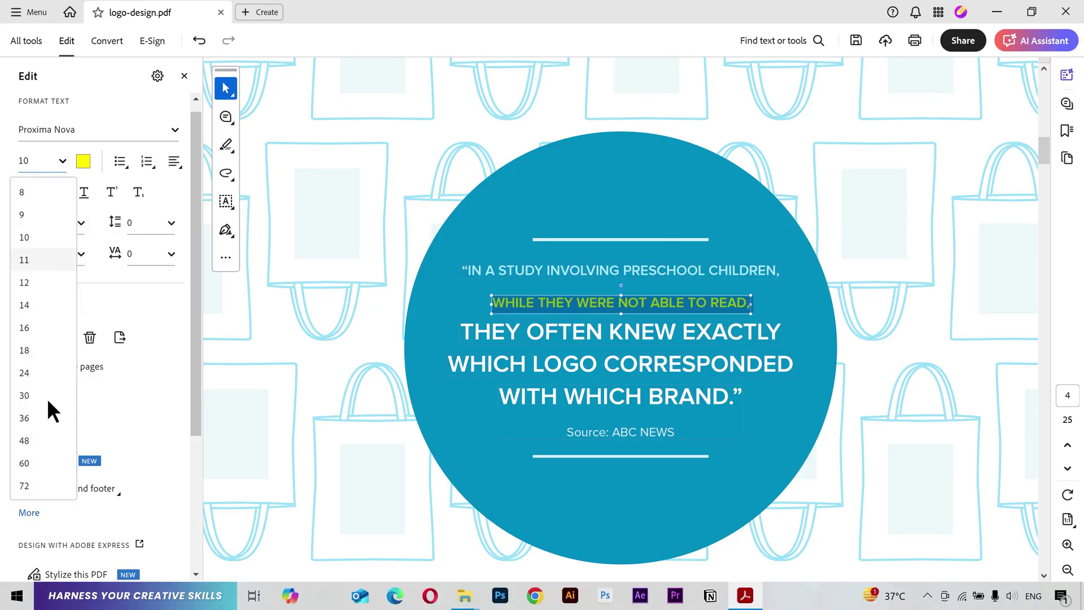
click(44, 418)
click(62, 163)
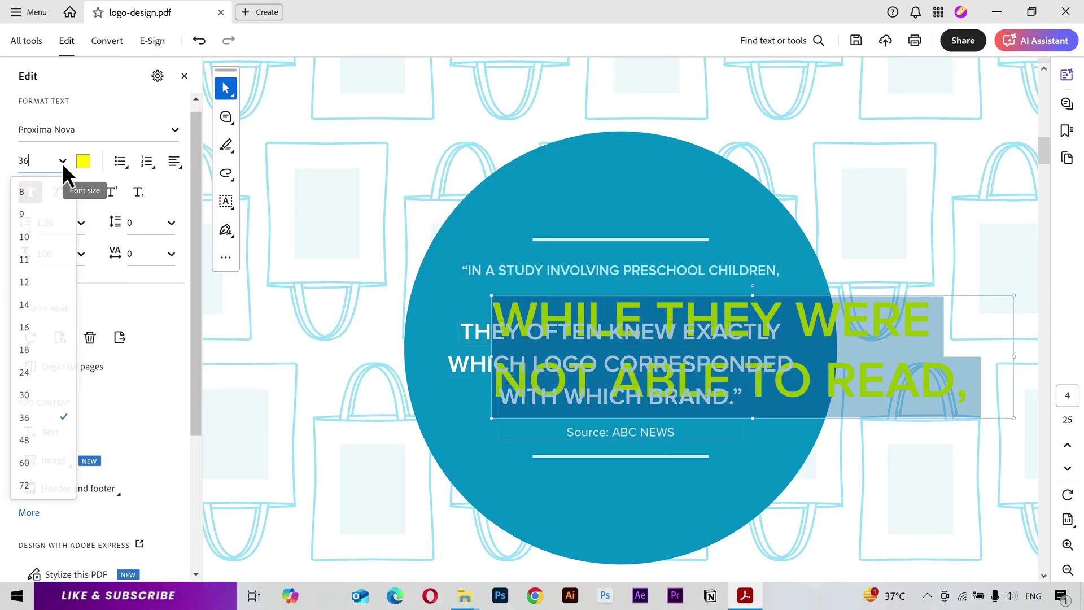
click(26, 370)
click(607, 308)
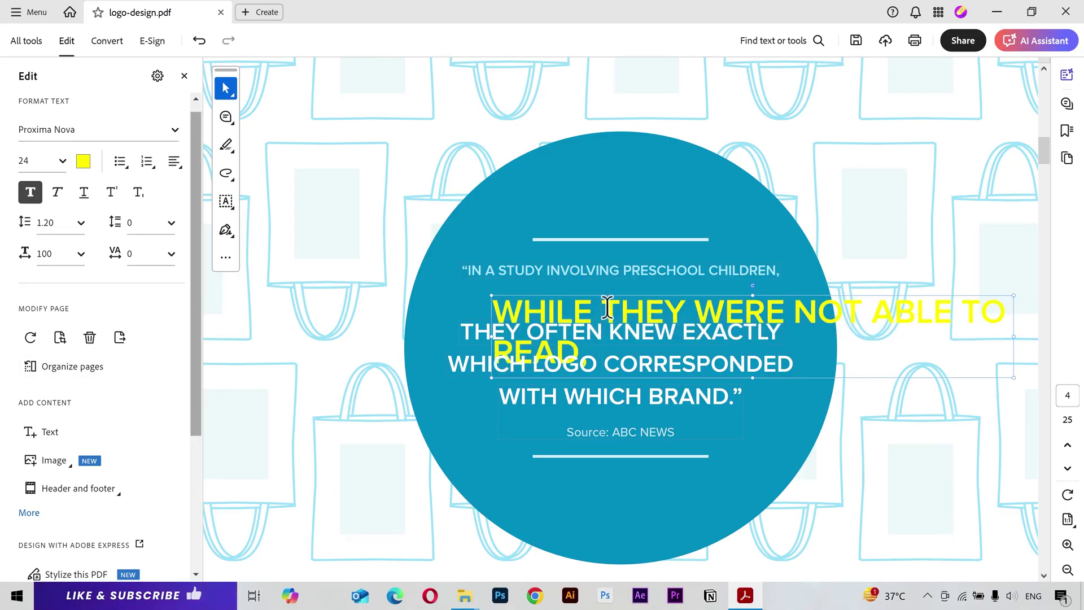
key(ctrl+z)
key(ctrl+z)
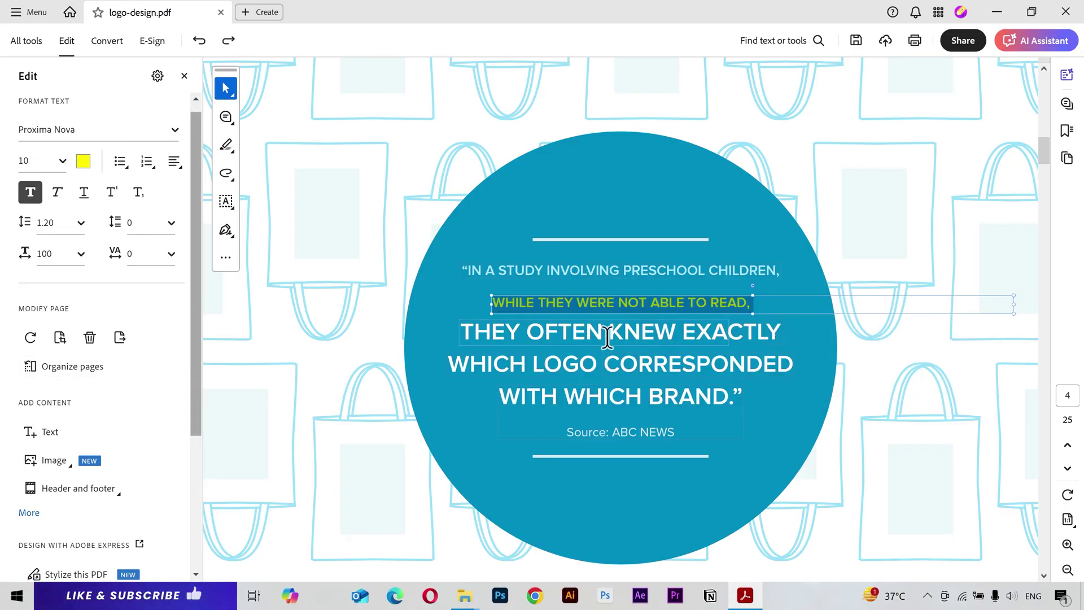
Step: Replace 'OFTEN' with 'TYPE' and 'BRAND' with 'LOGO' in the circle quote
click(609, 333)
drag(609, 333, 554, 332)
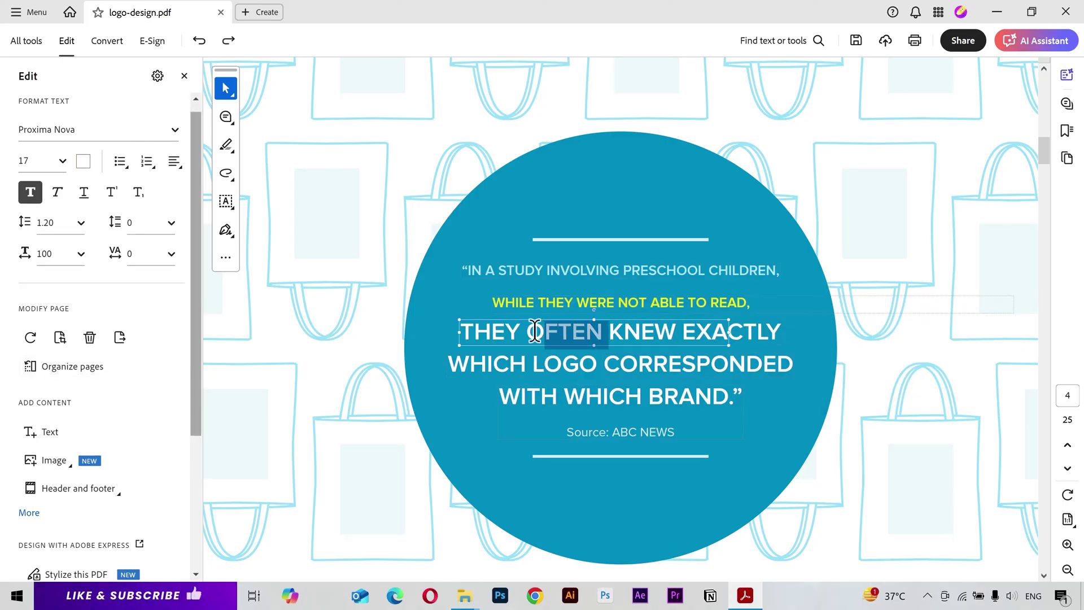
text(TYPE)
click(676, 374)
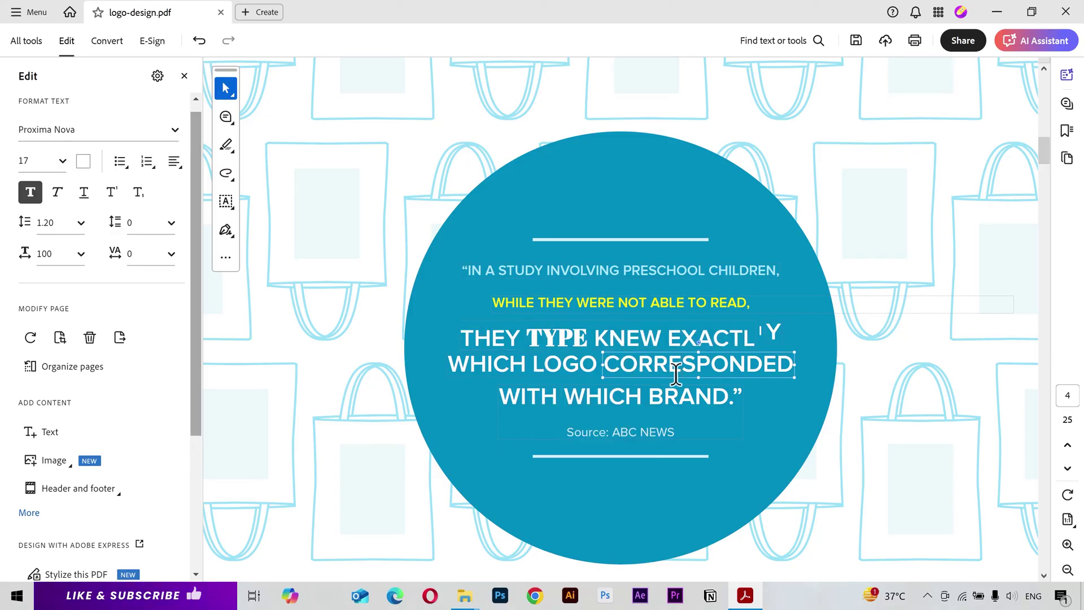
drag(651, 395, 730, 401)
text(LOGO)
Step: Set the 'WITH WHICH LOGO.' line to Playfair Display Black at 24 pt
click(707, 371)
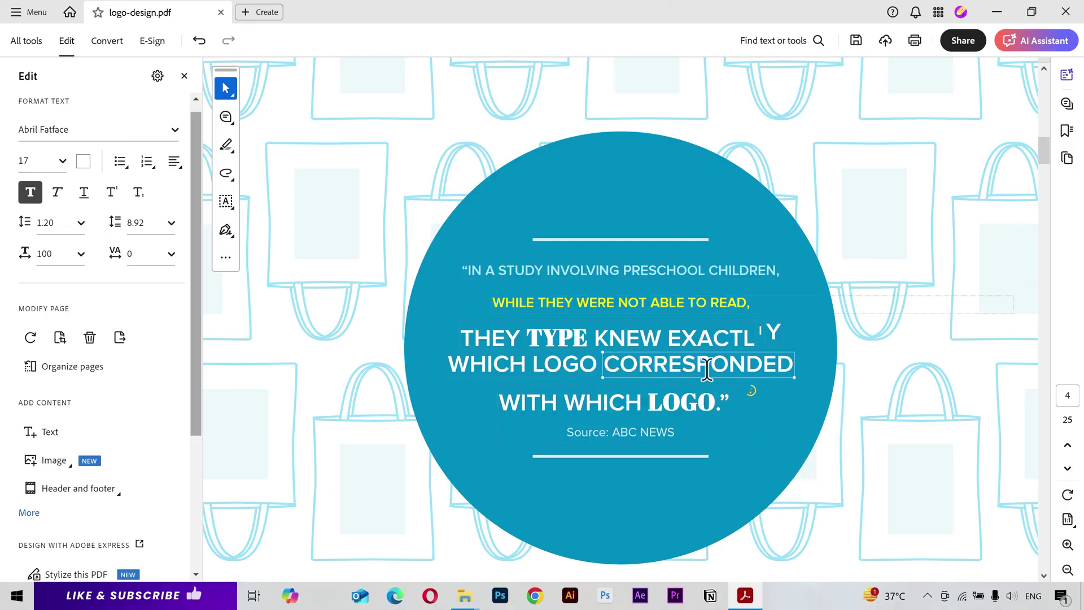
click(627, 401)
triple_click(627, 401)
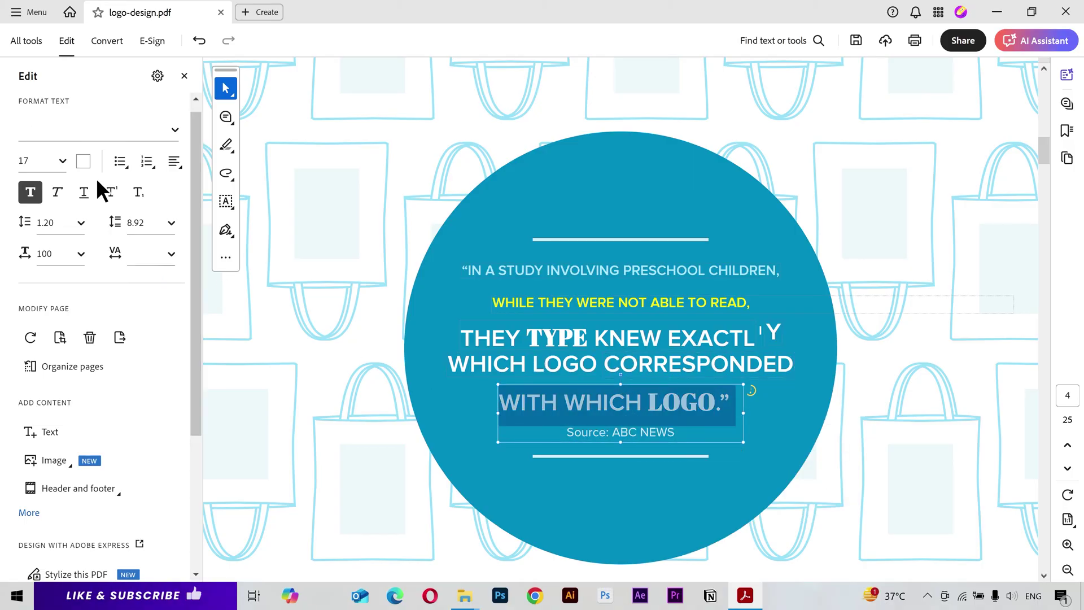
click(96, 130)
click(79, 341)
click(106, 129)
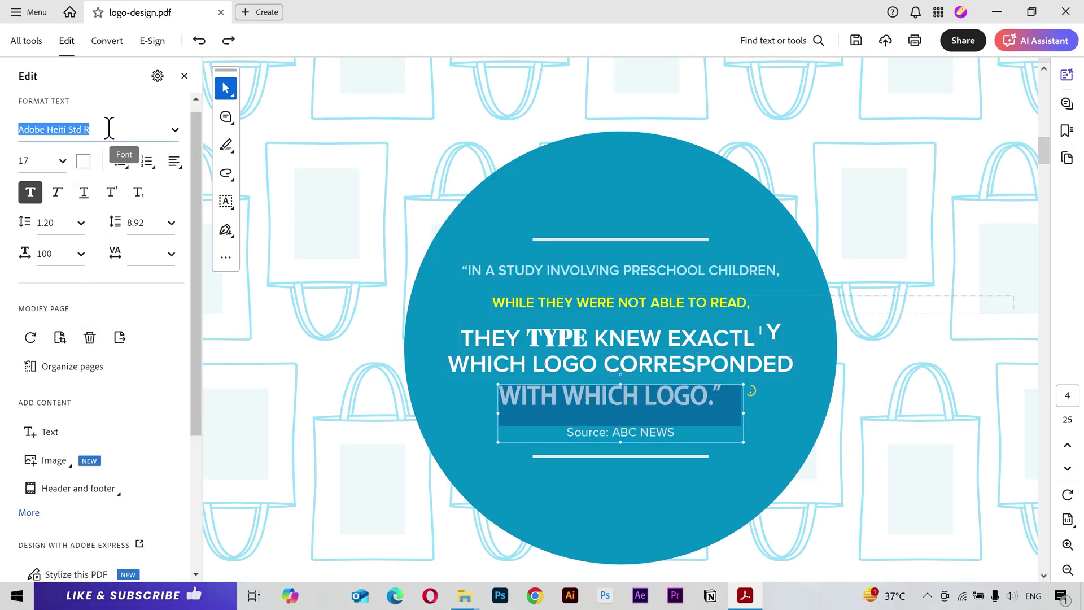
text(playfair)
click(110, 186)
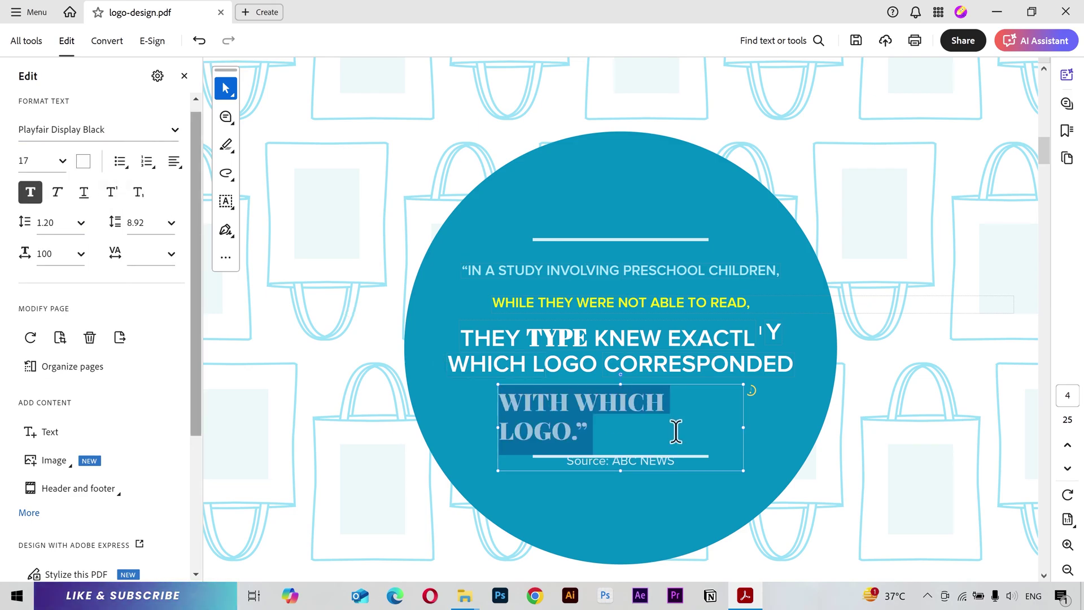
click(62, 159)
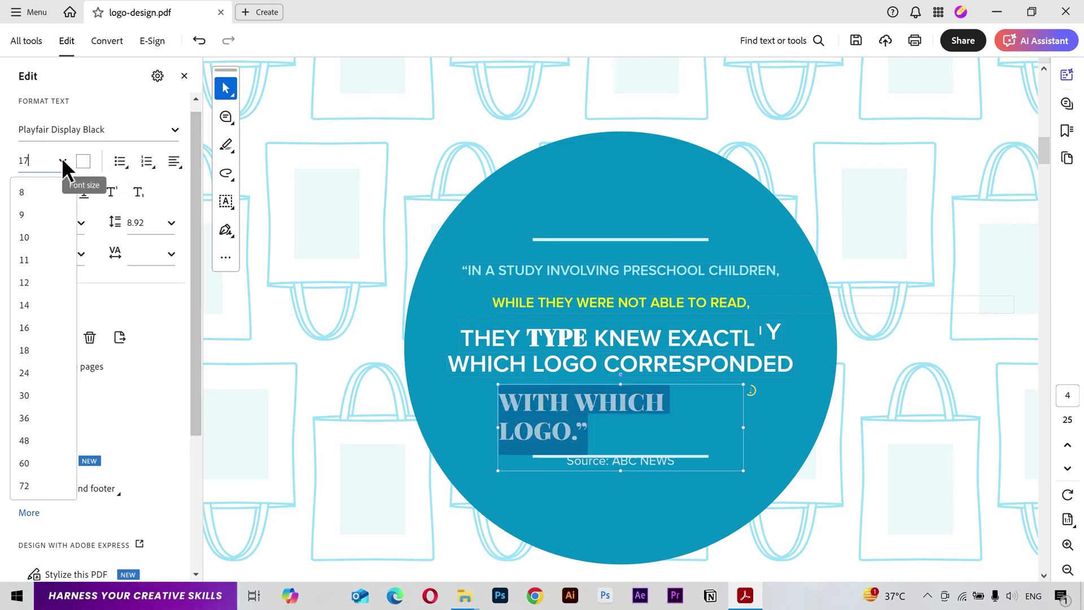
click(44, 377)
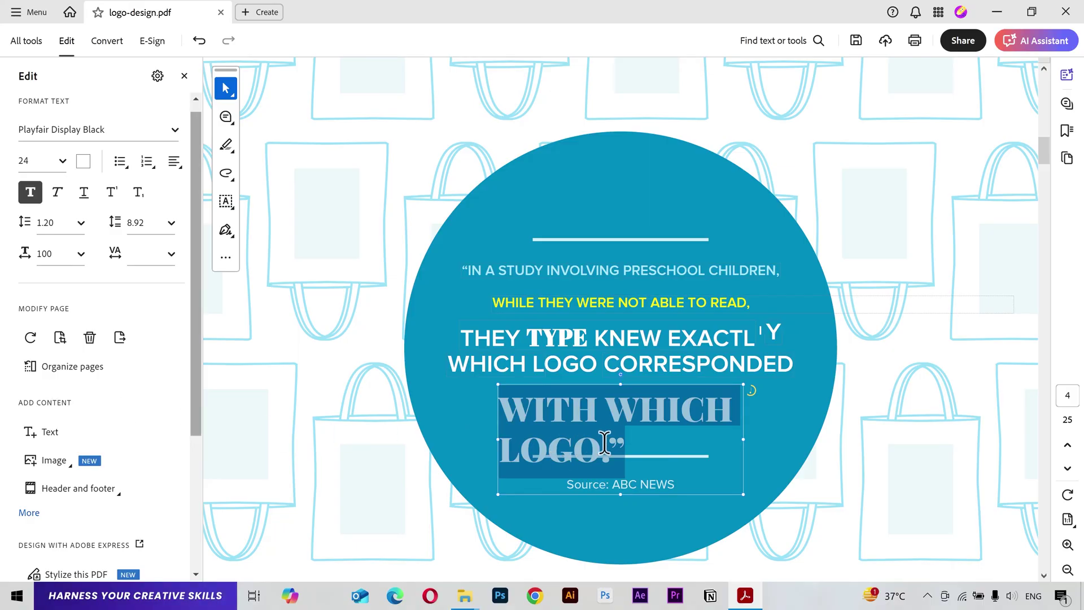
click(574, 457)
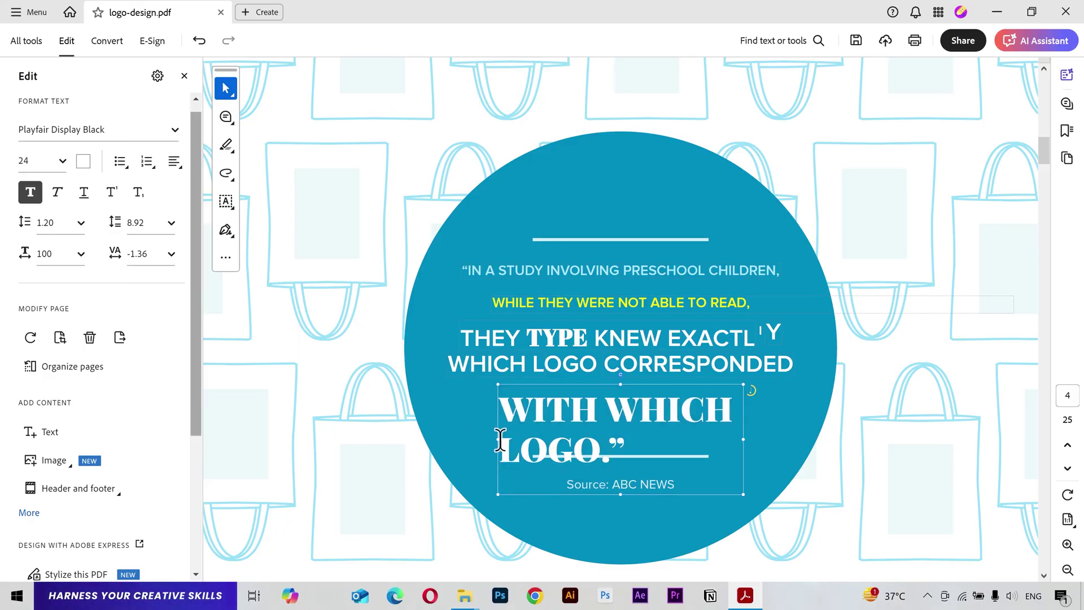
Step: Widen and shift the 'WITH WHICH LOGO.' box so it fits on one line
drag(498, 441, 464, 441)
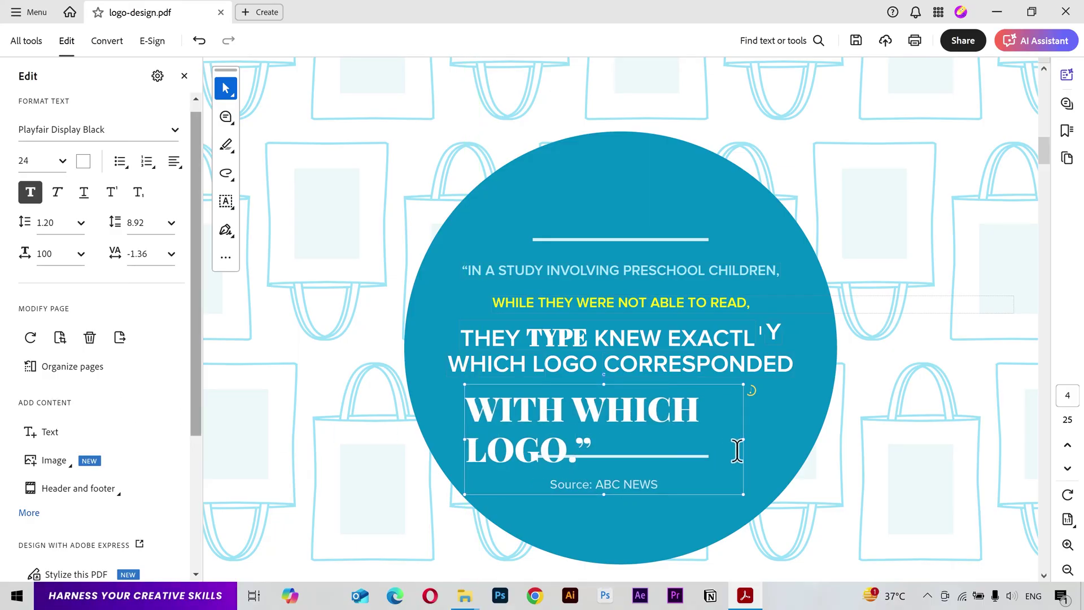
drag(743, 437, 874, 444)
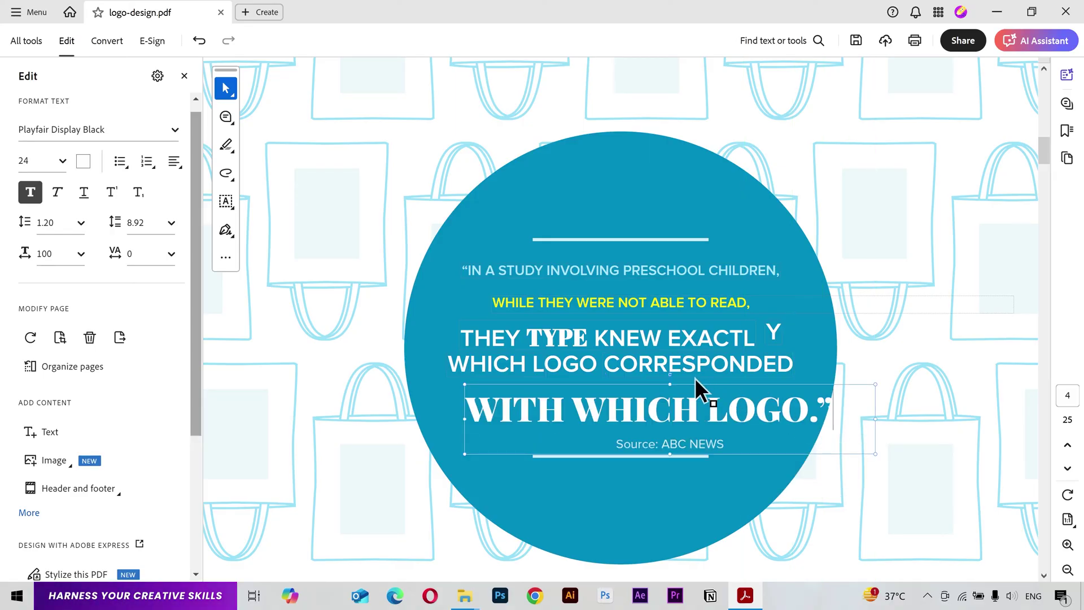
mouse_move(679, 385)
mouse_down()
mouse_move(646, 380)
mouse_move(659, 381)
mouse_up()
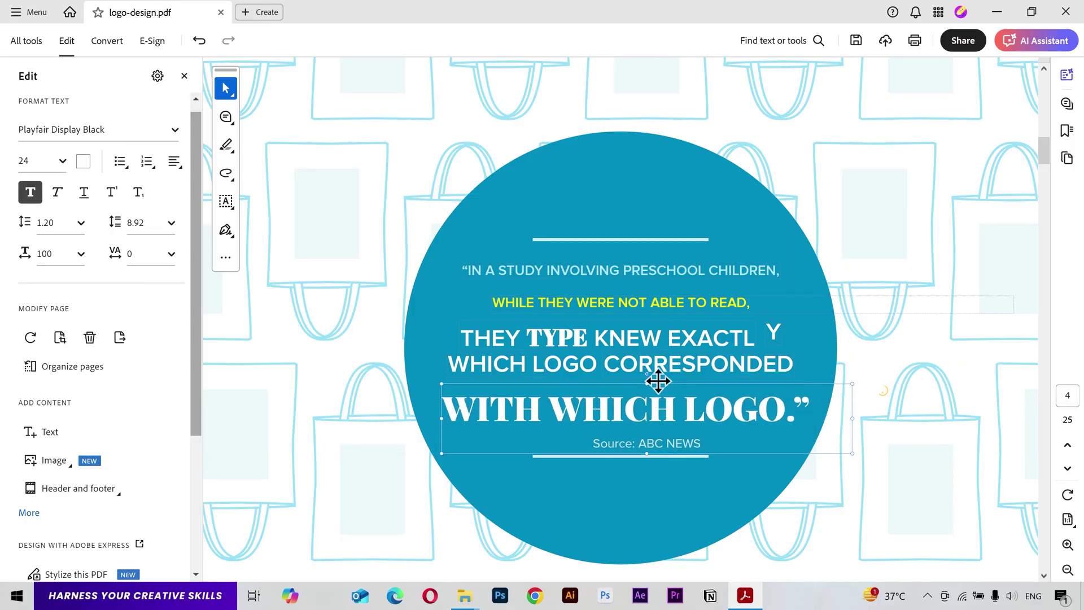
click(619, 511)
Step: Go to page 5 and select the right column's first paragraph
click(1067, 158)
click(906, 373)
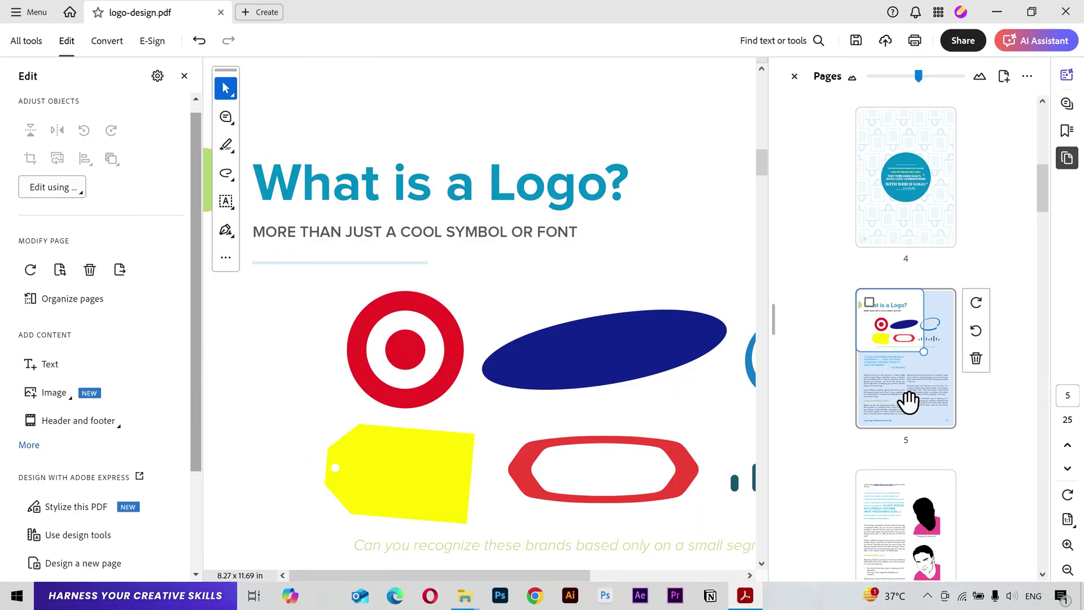
click(1054, 159)
scroll(726, 368, down, 10)
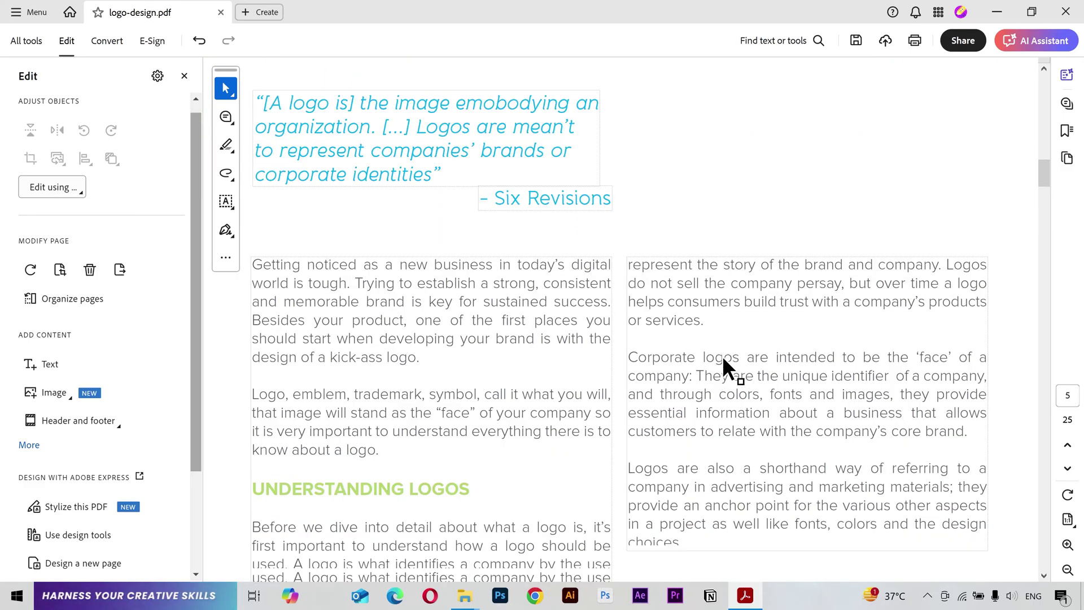
scroll(726, 367, down, 2)
drag(723, 247, 605, 186)
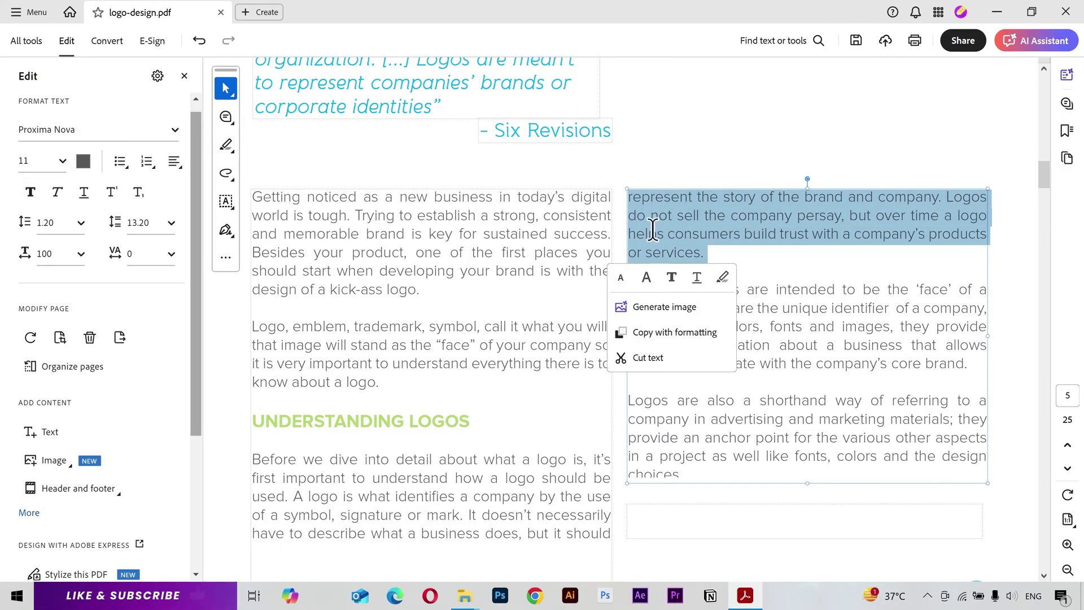
Step: Make the selected paragraph bold, italic and underlined
click(30, 192)
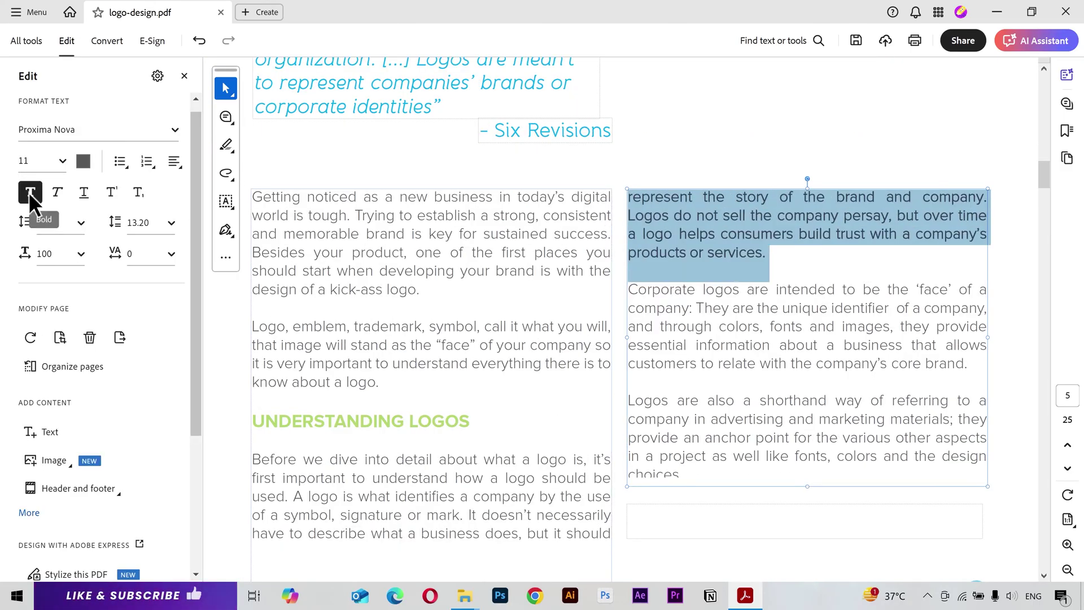
click(62, 192)
click(82, 192)
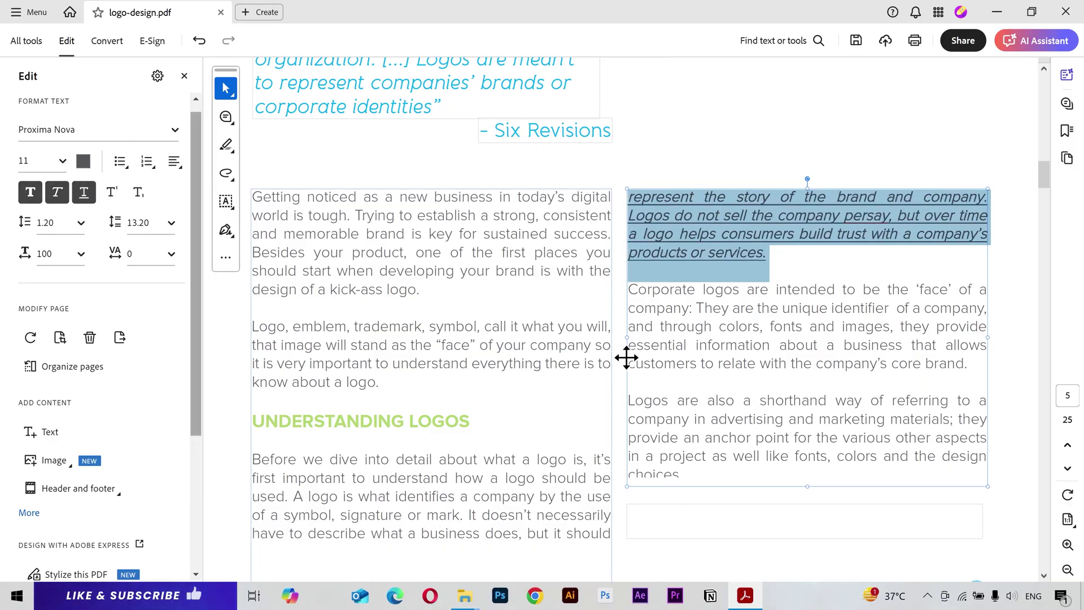
click(781, 299)
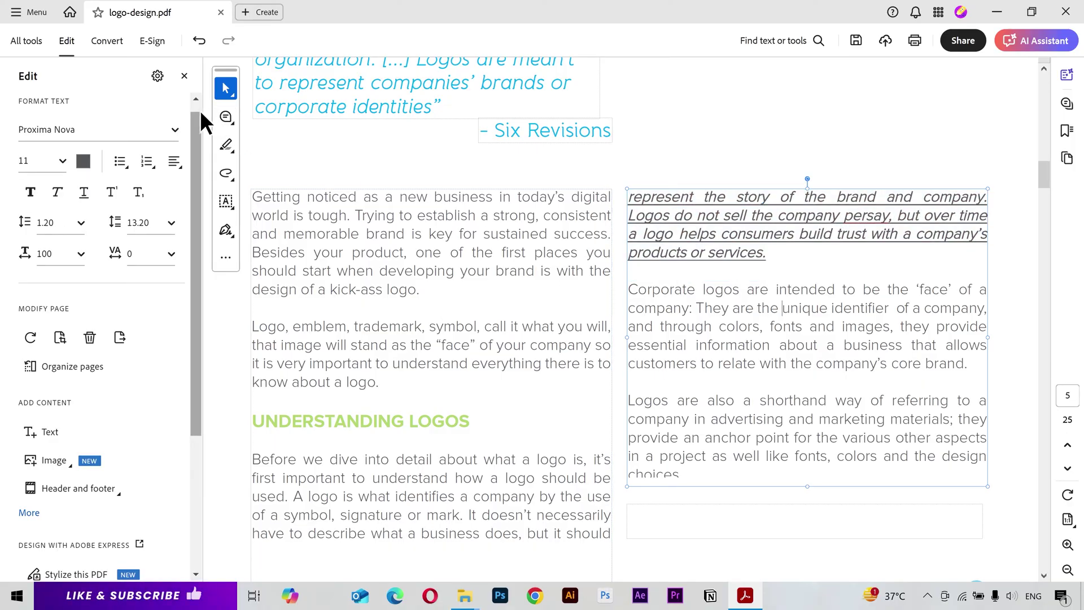
click(228, 117)
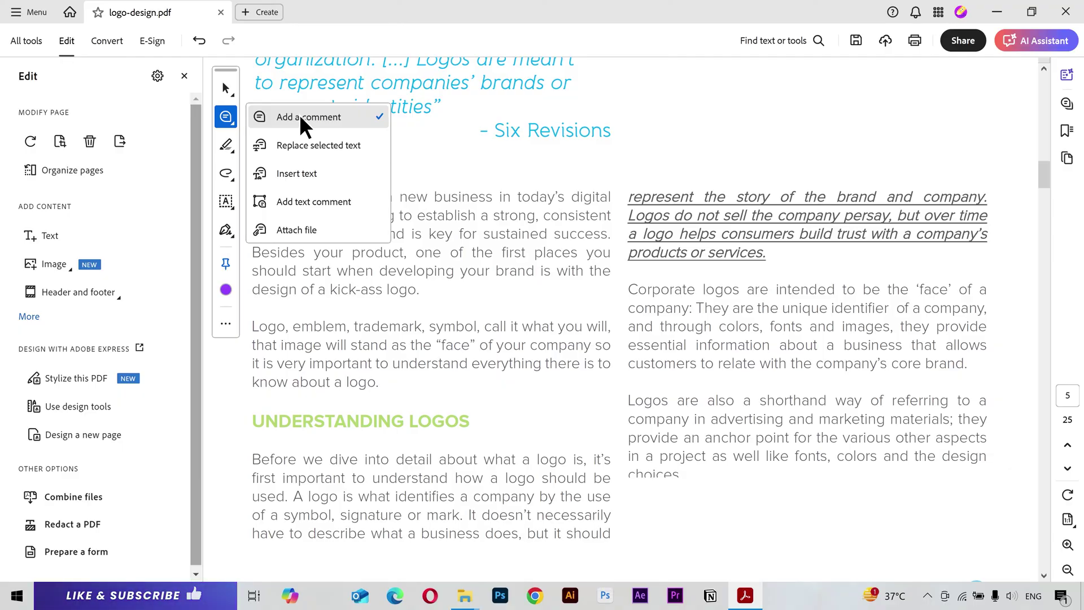
Step: Post a 'Good work.' comment on page 5's right-column text
click(300, 115)
click(720, 347)
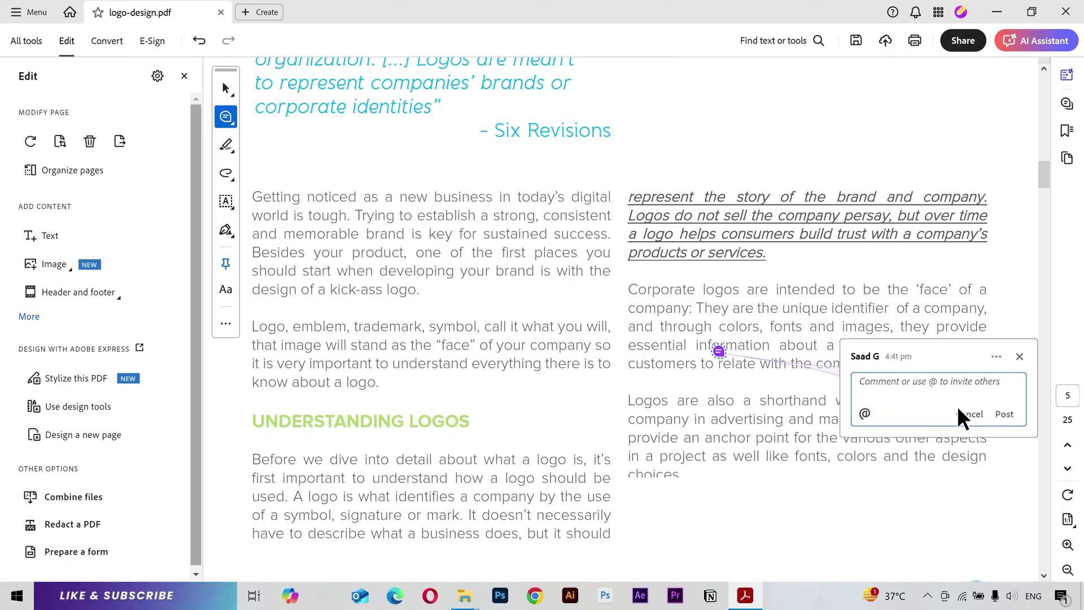
text(Good work.)
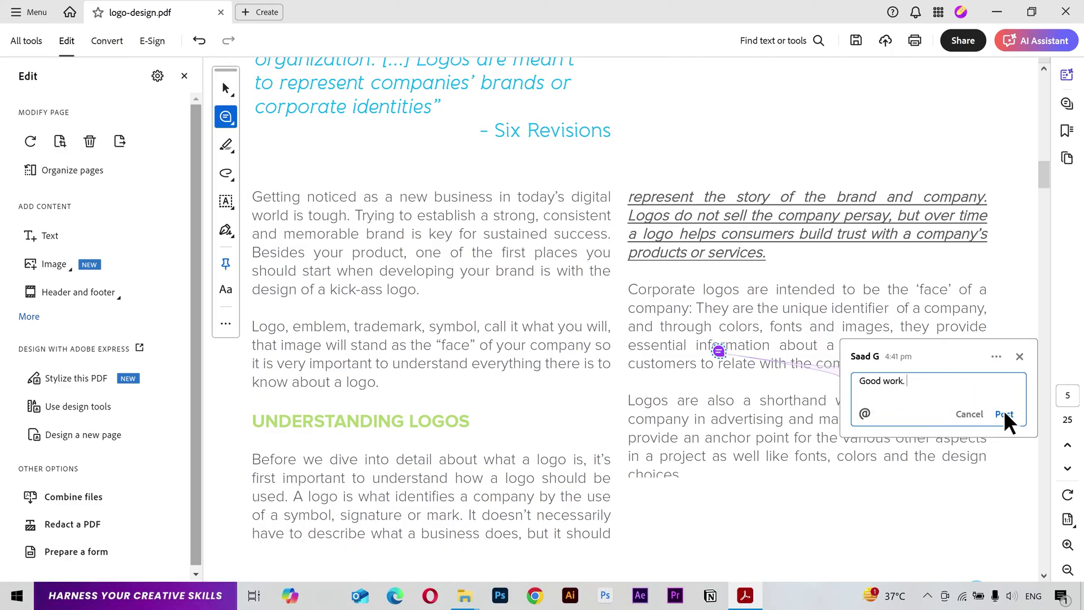
click(1005, 414)
click(1067, 103)
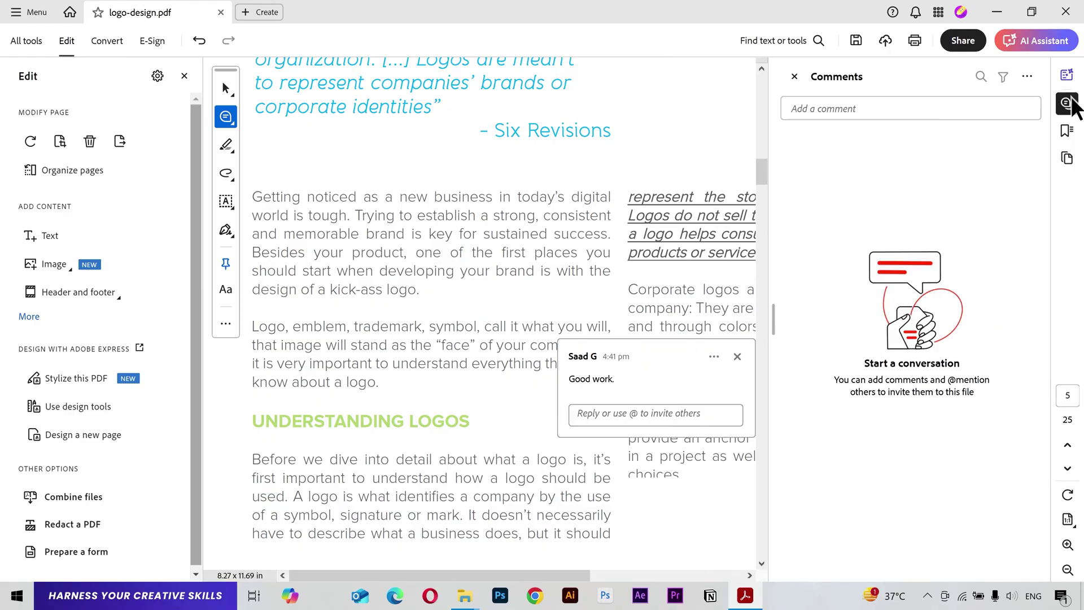
click(1067, 104)
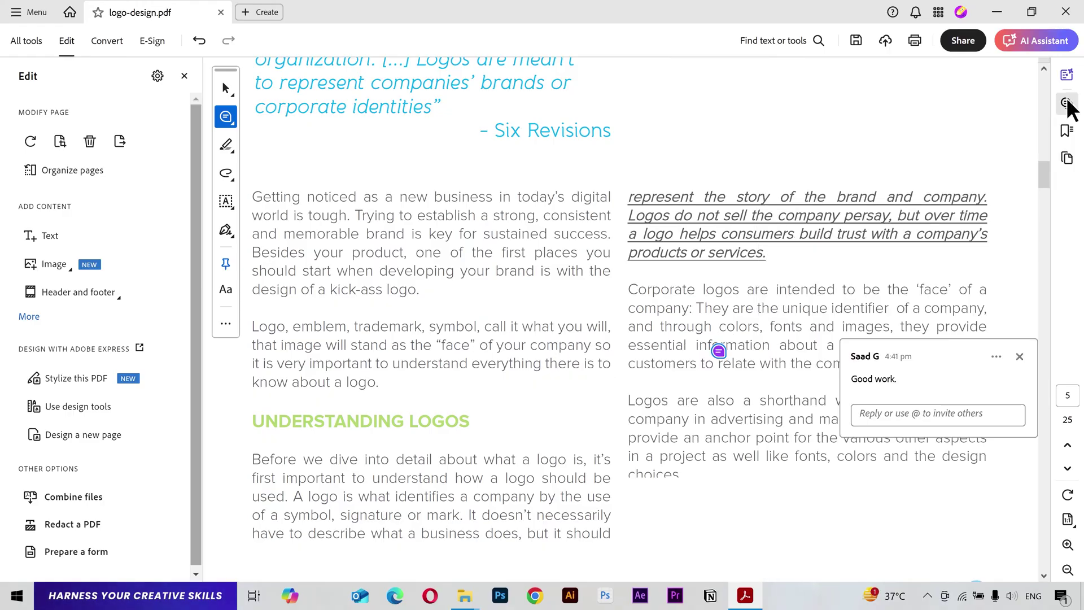
Step: Mark the first left-column paragraph for replacement with note 'i don't like this text. Please replace'
click(236, 118)
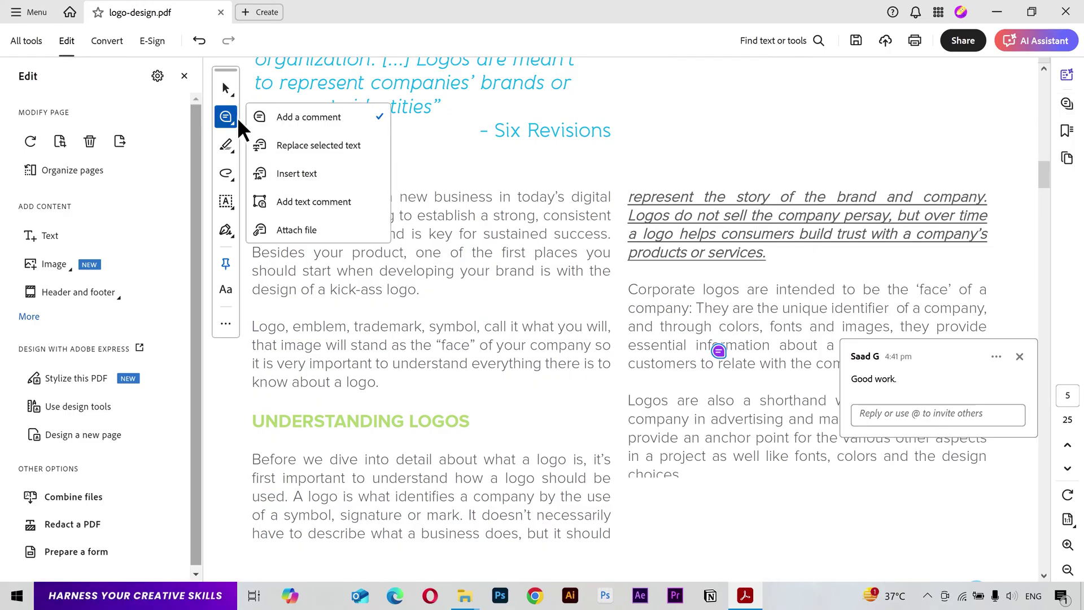
click(297, 142)
drag(429, 292, 247, 194)
text(i don't like)
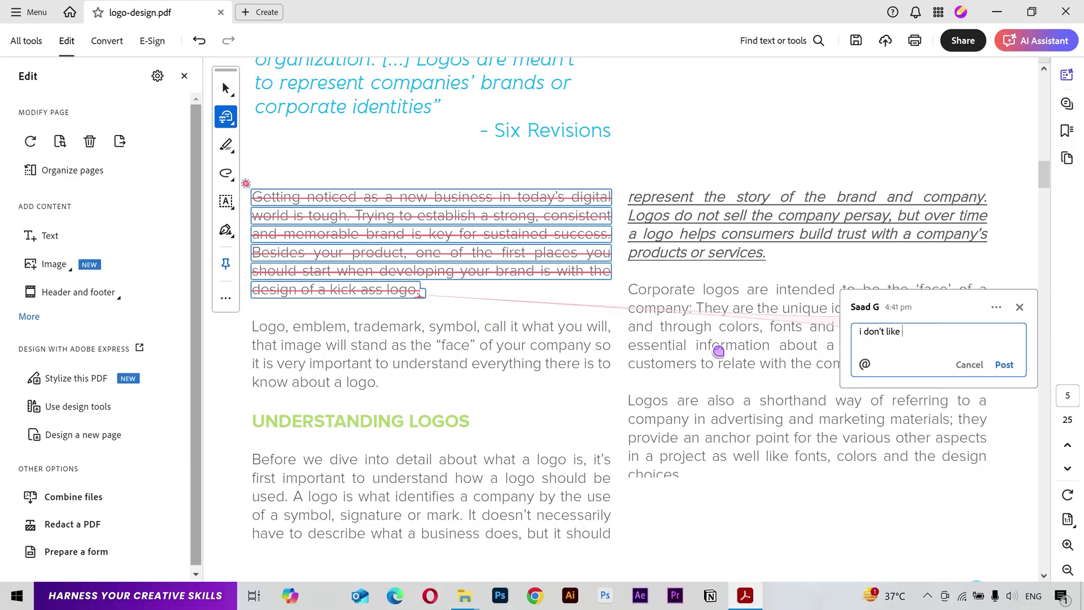
text( this text. Please replace)
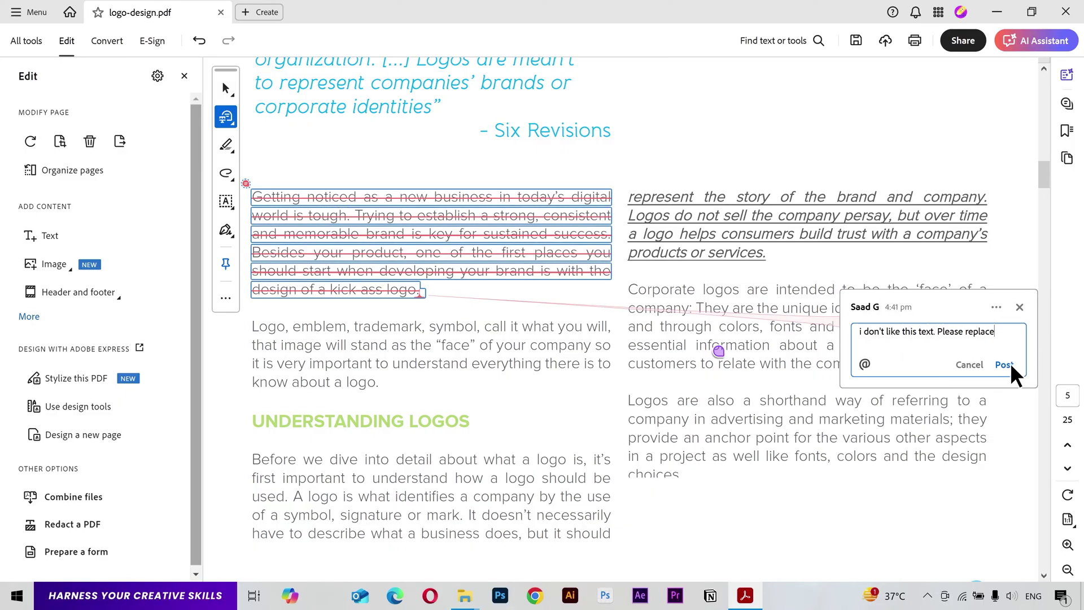
click(1005, 365)
click(1068, 103)
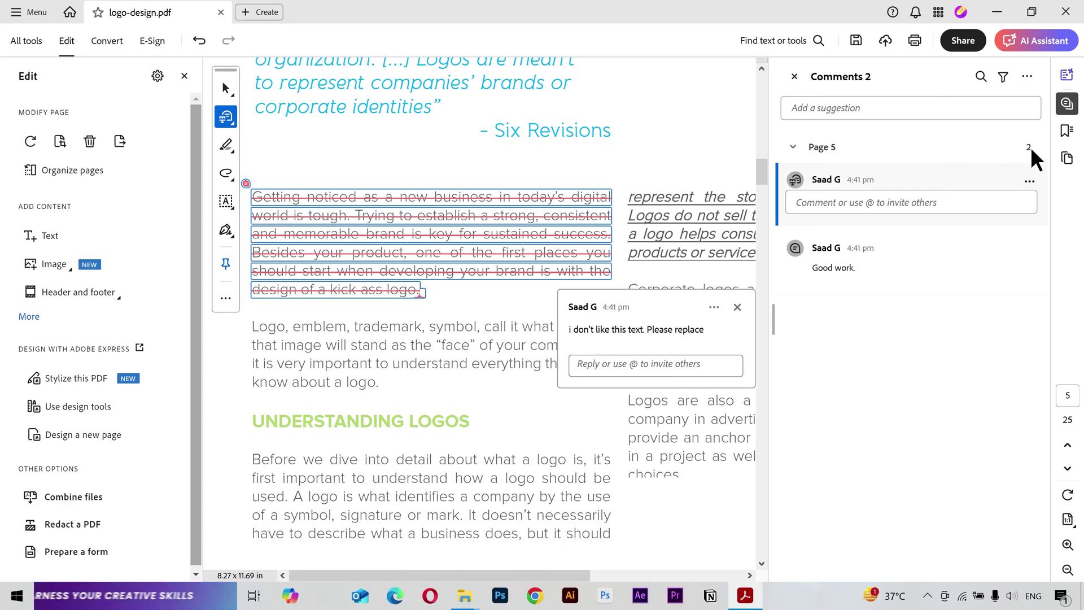
click(1076, 100)
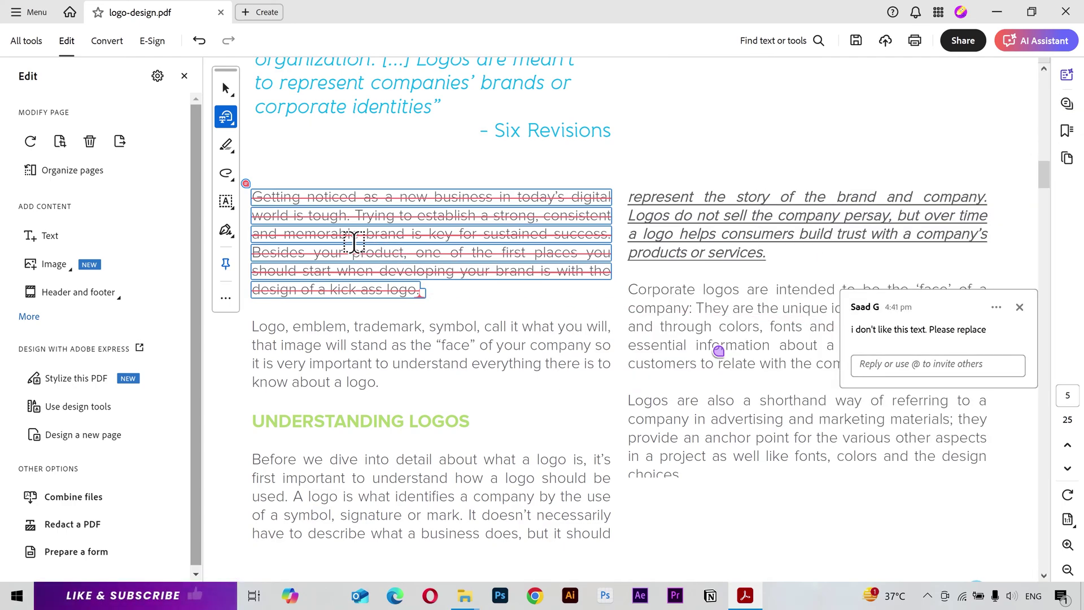
Step: Highlight the 'Logo, emblem, trademark' paragraph on page 5 in light yellow
click(227, 143)
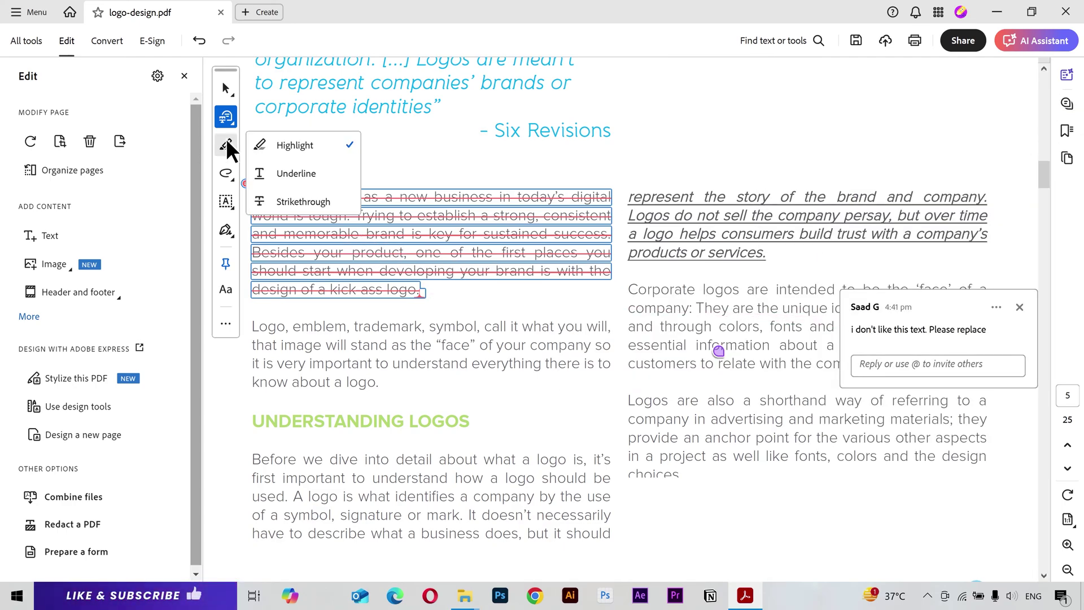
click(286, 145)
drag(381, 383, 255, 319)
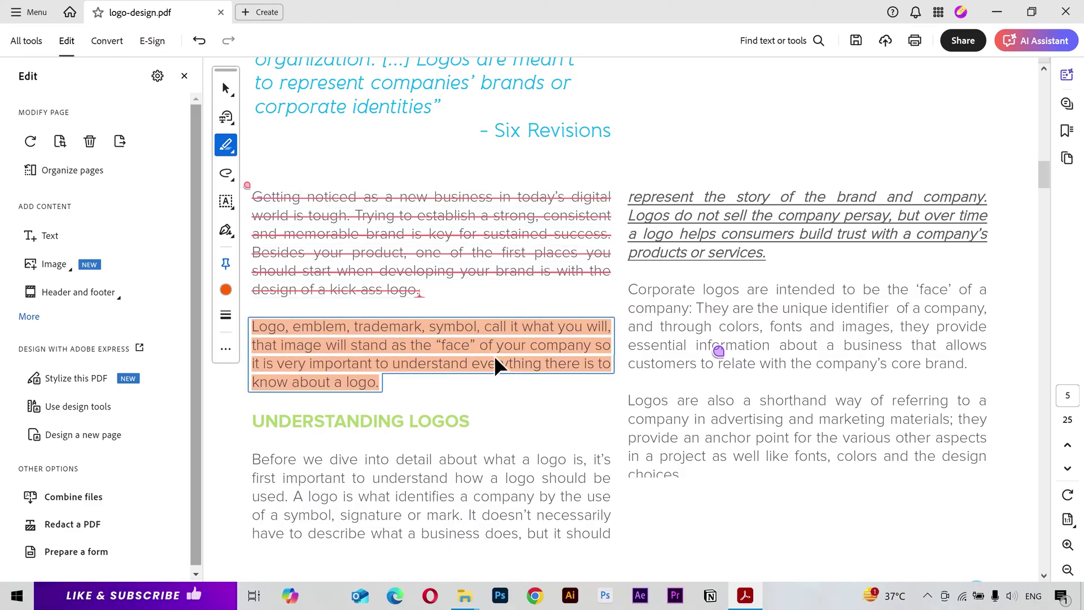
click(228, 292)
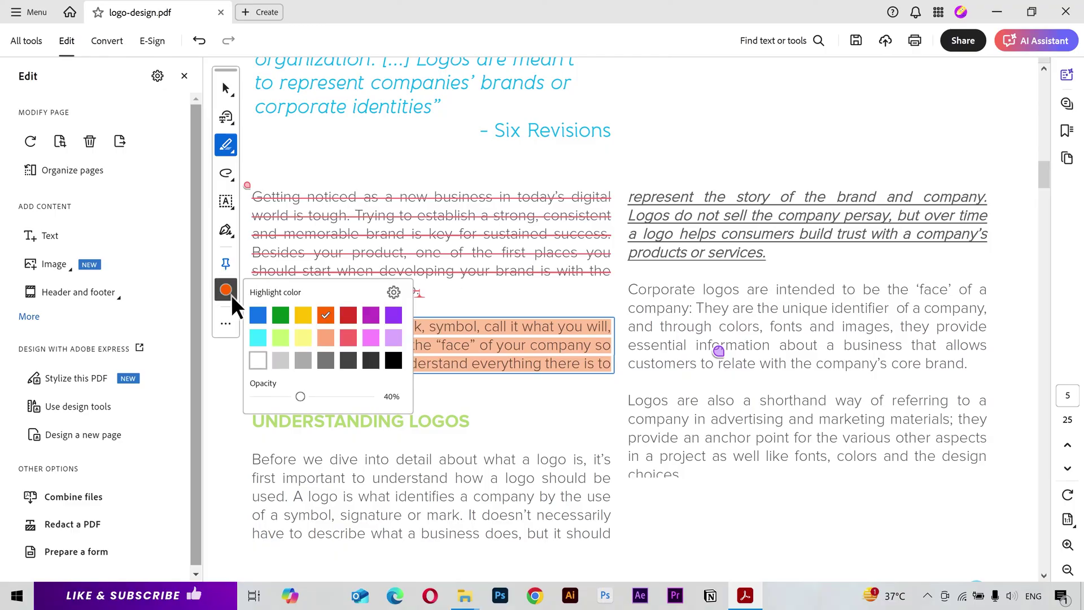
click(297, 337)
click(483, 354)
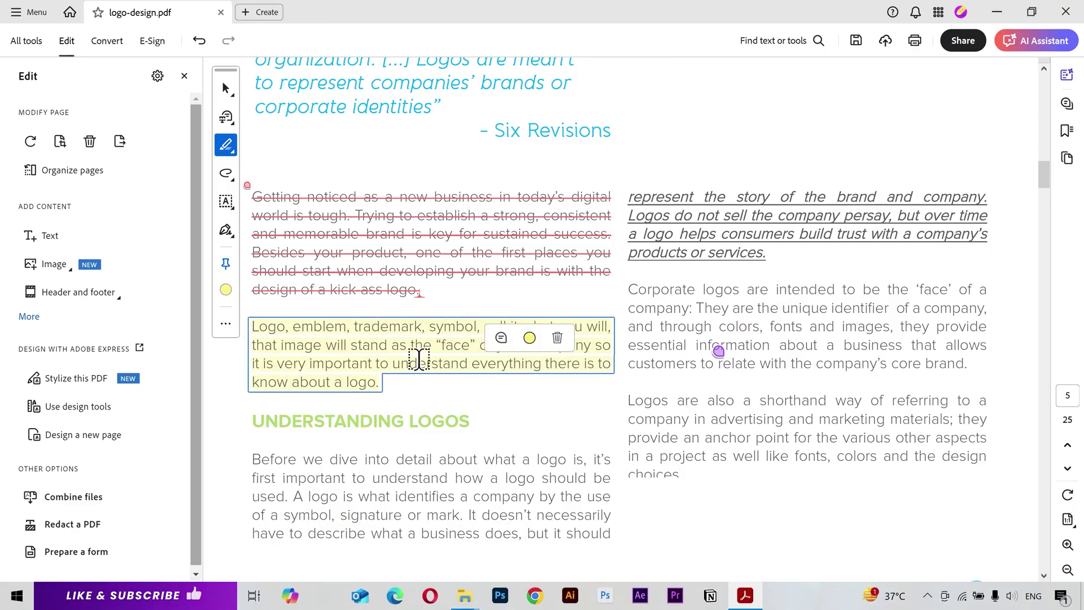
click(234, 151)
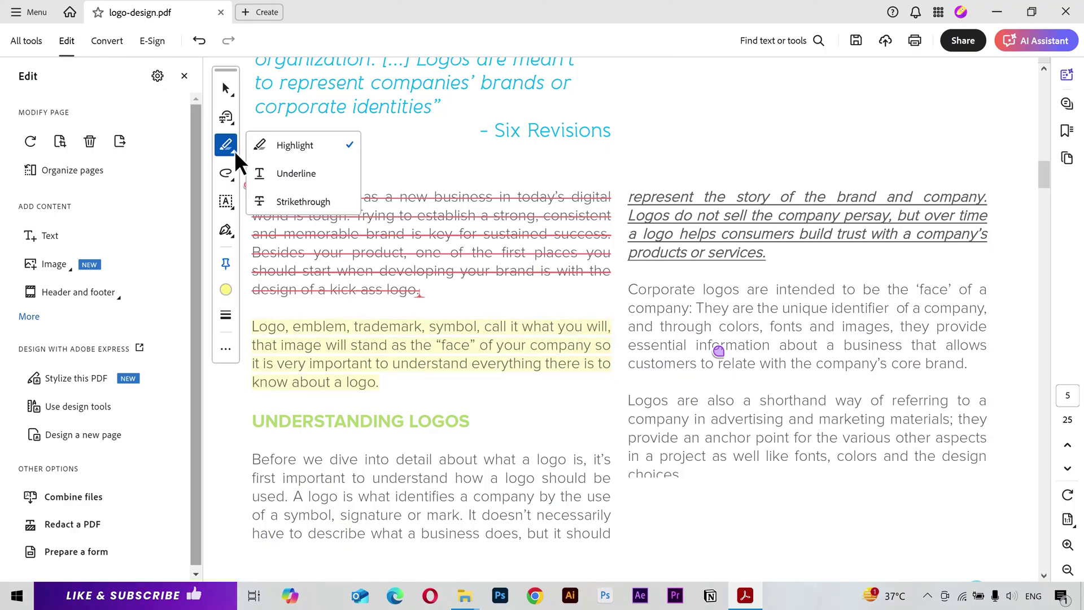
click(285, 170)
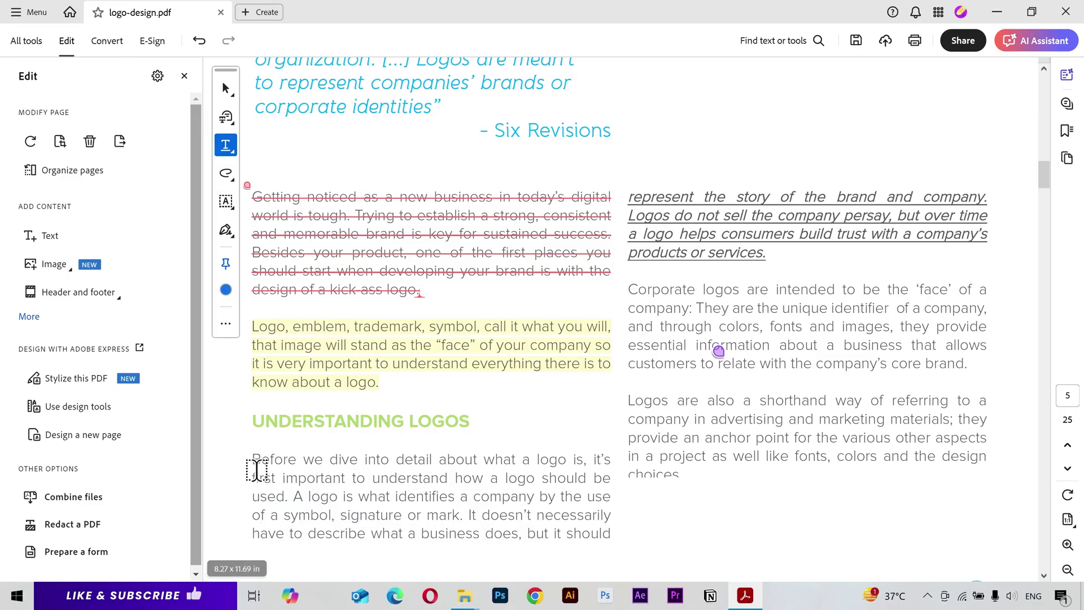
Step: Underline the opening lines of the 'Before we dive' paragraph in red
mouse_move(252, 459)
mouse_down()
mouse_move(390, 459)
mouse_move(499, 478)
mouse_up()
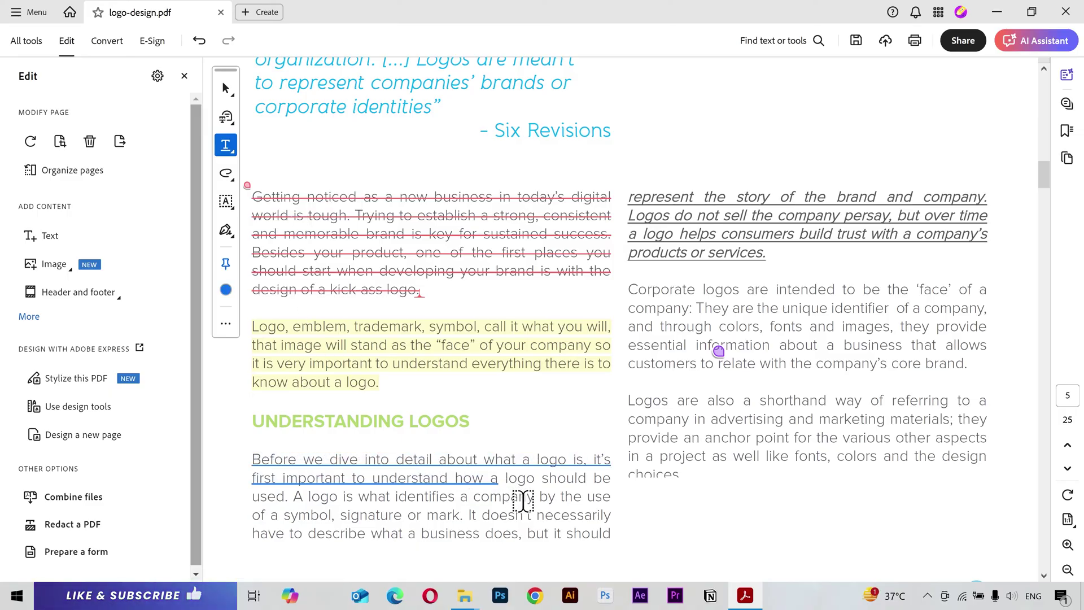
click(435, 504)
click(491, 425)
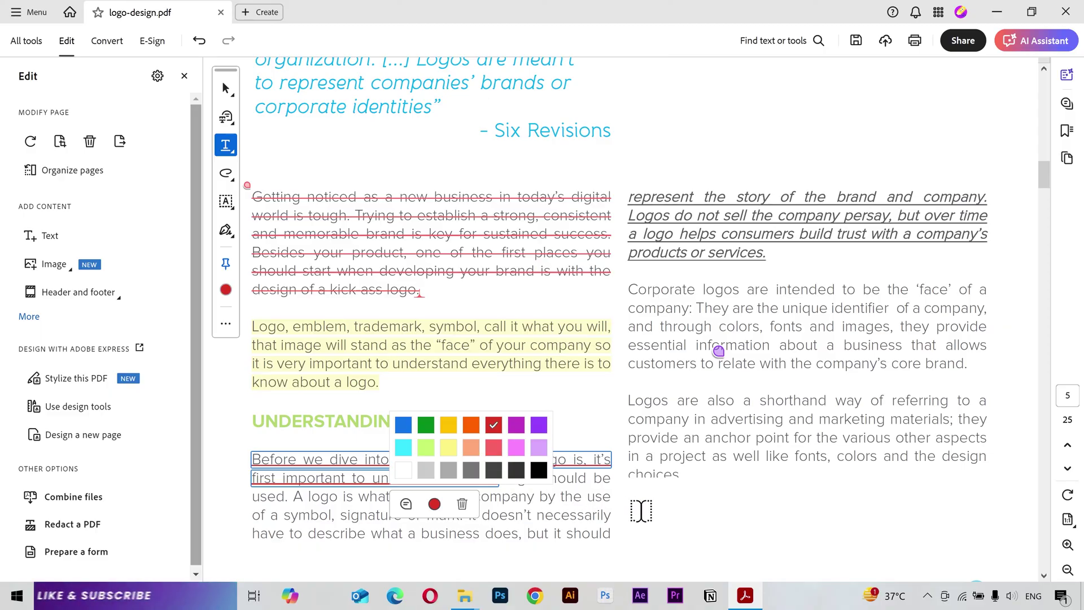
Step: Strike through the words UNDERSTANDING and LOGOS in the heading
click(223, 144)
click(300, 207)
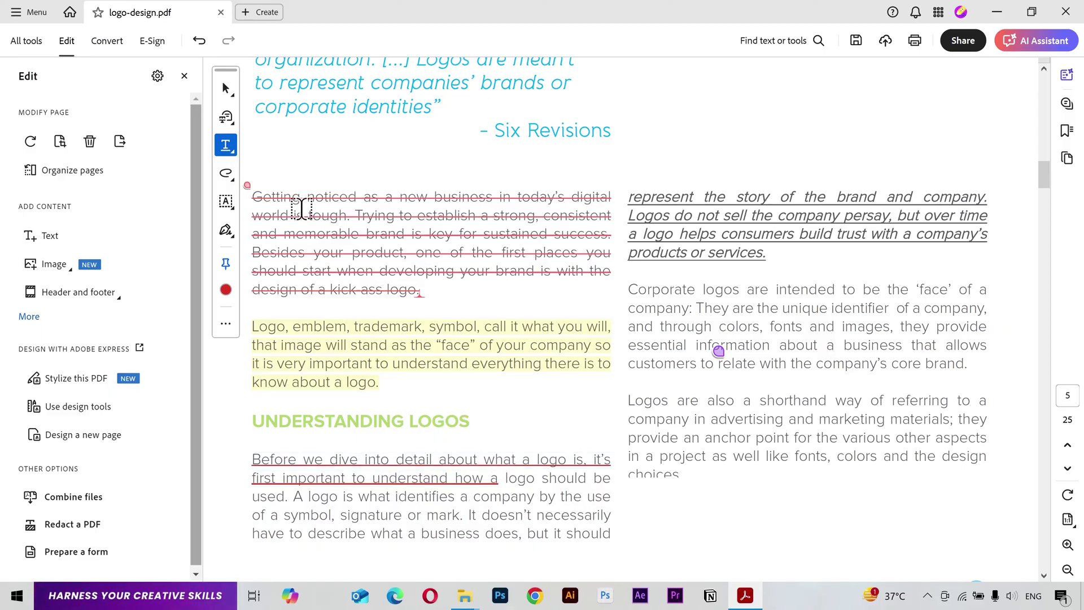
double_click(418, 420)
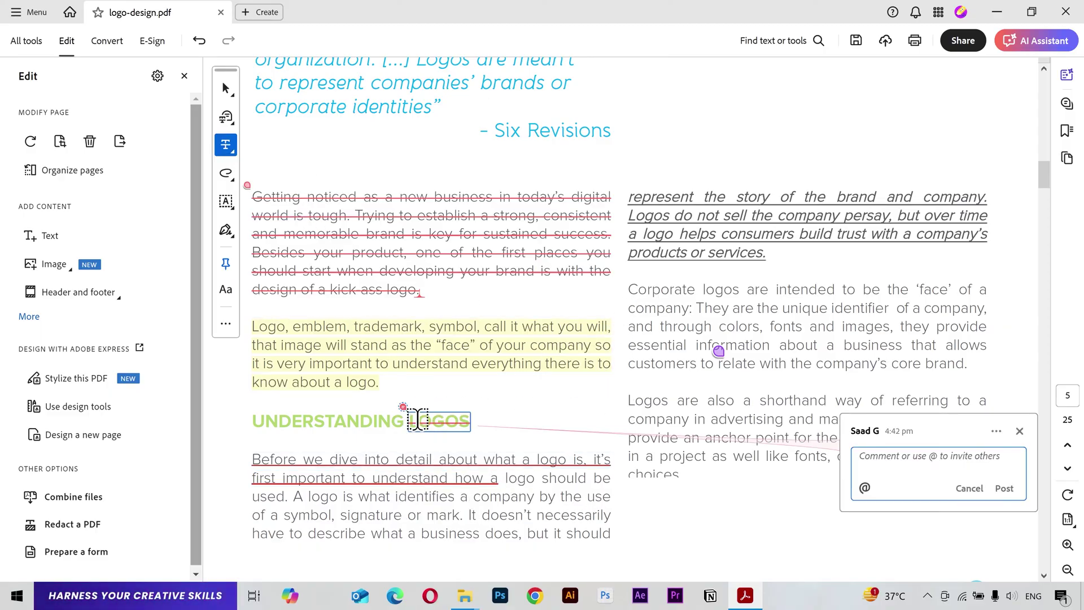
double_click(342, 427)
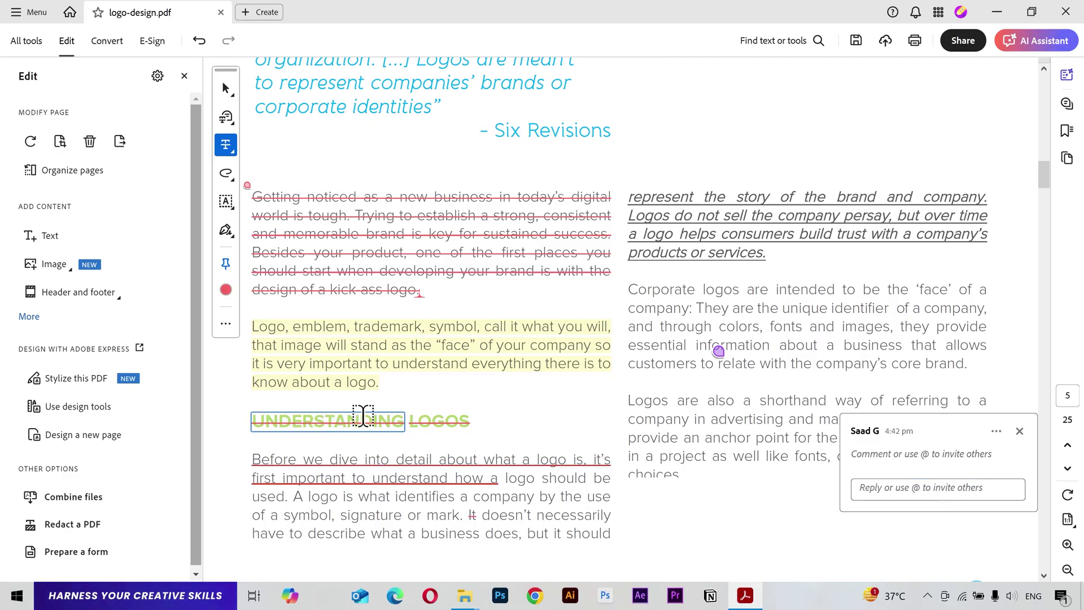
click(231, 178)
Step: Write 'SUBSCRIBE' freehand across the top right, with a circled smiley face
click(344, 173)
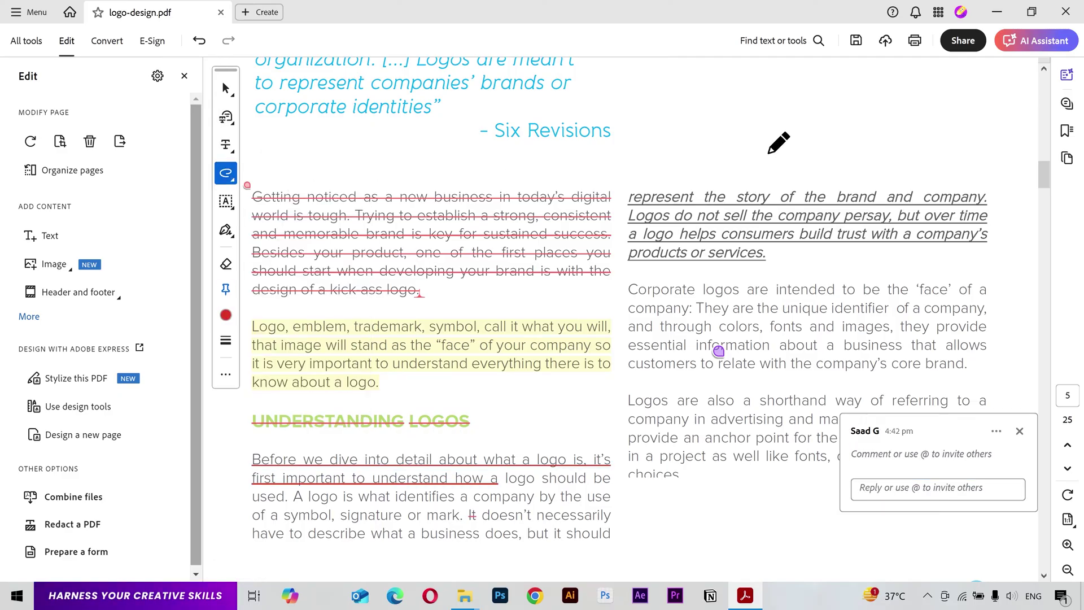
mouse_move(710, 94)
mouse_down()
mouse_move(731, 150)
mouse_move(817, 112)
mouse_move(817, 129)
mouse_move(996, 89)
mouse_up()
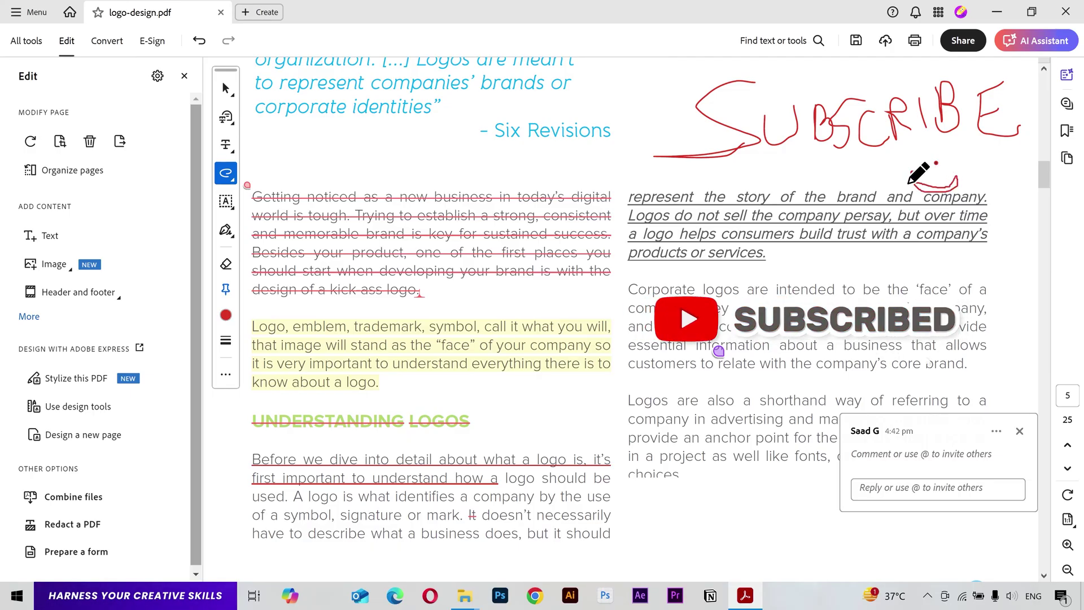
drag(909, 179, 956, 180)
mouse_move(940, 141)
mouse_down()
mouse_move(898, 218)
mouse_move(960, 155)
mouse_move(881, 161)
mouse_move(968, 225)
mouse_move(960, 138)
mouse_up()
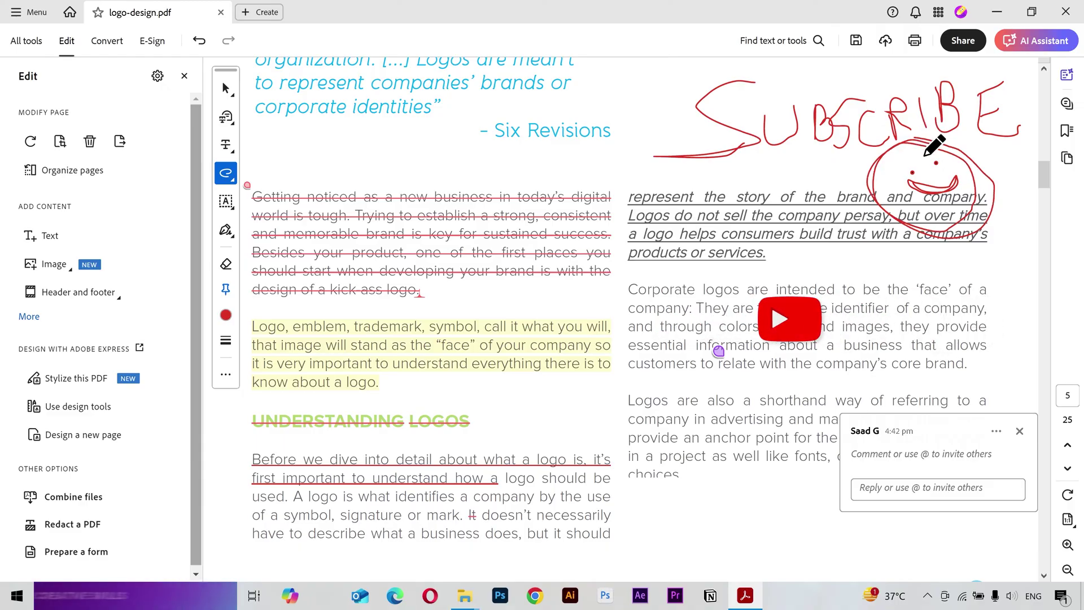
Step: Draw a red horizontal line and column divider, plus two short purple lines
click(231, 180)
click(282, 199)
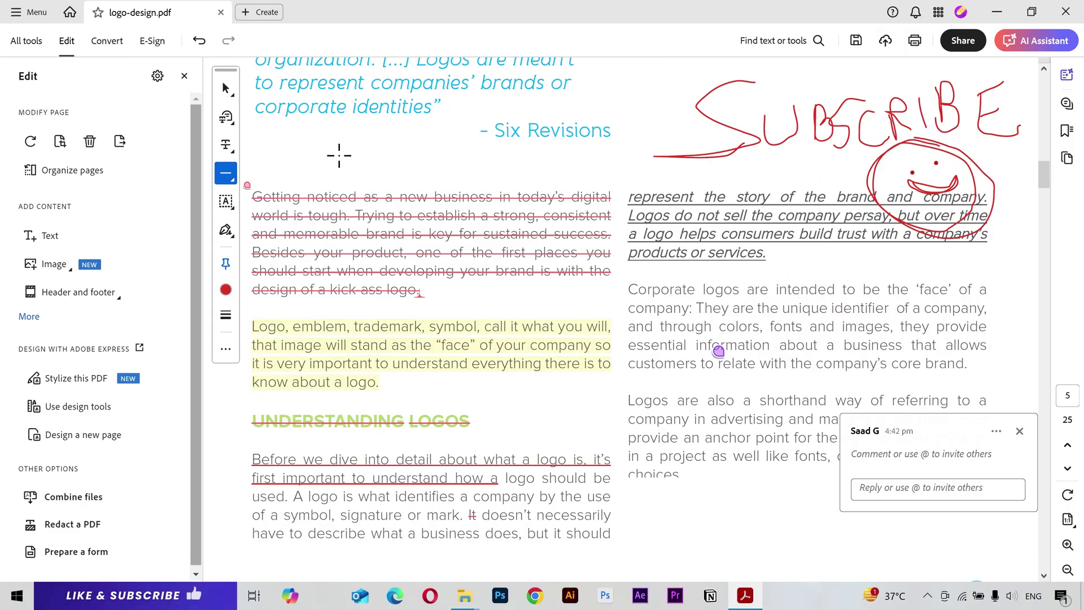
mouse_move(485, 166)
mouse_down()
mouse_move(455, 290)
mouse_move(571, 129)
mouse_move(573, 164)
mouse_move(618, 150)
mouse_move(607, 144)
mouse_up()
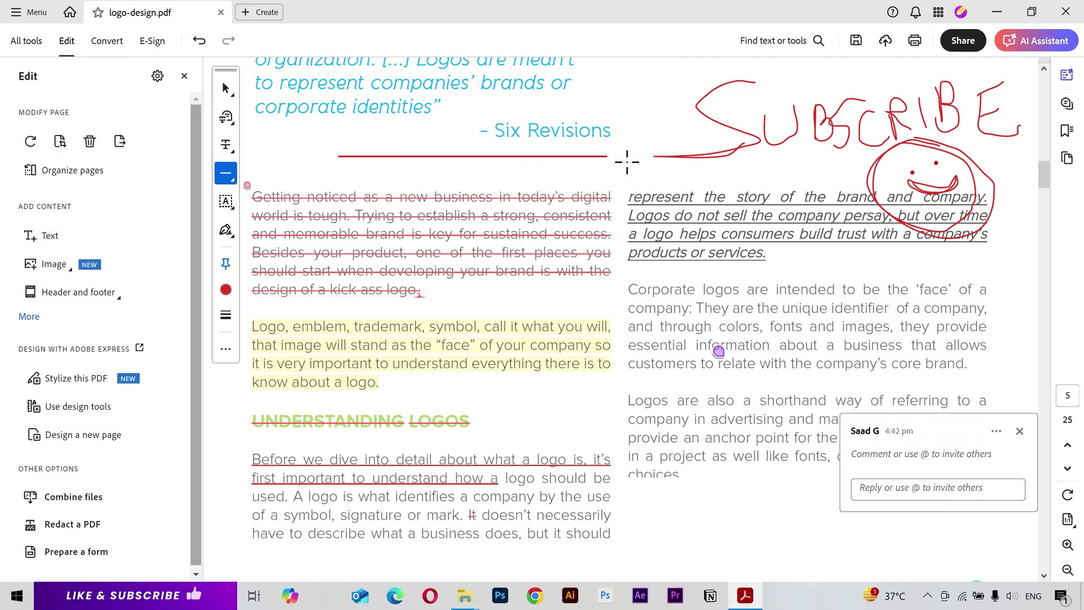
drag(615, 225, 622, 449)
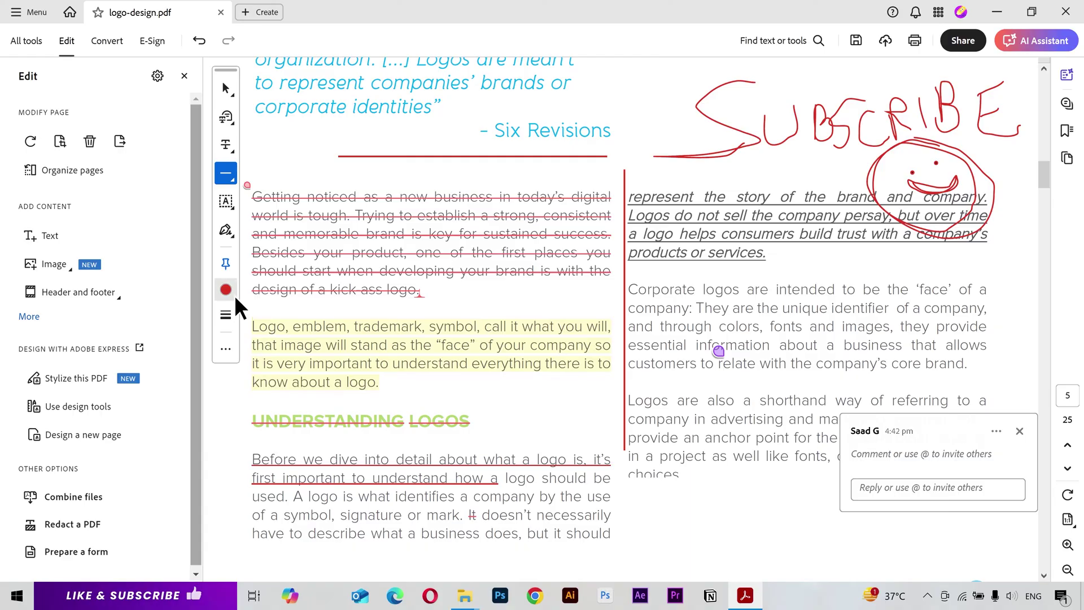
click(226, 290)
click(394, 339)
drag(458, 391, 571, 390)
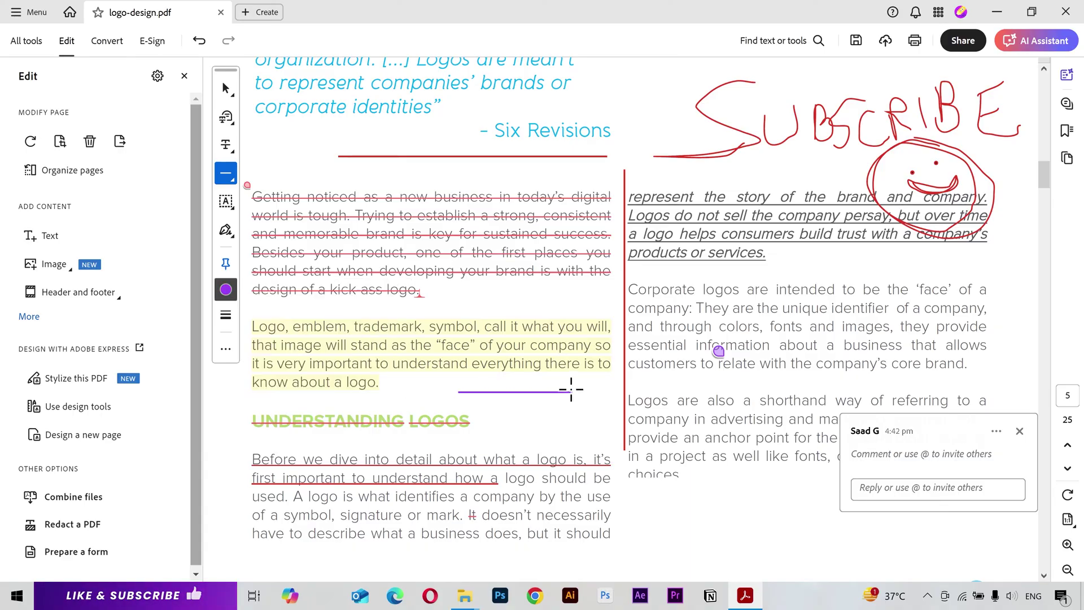
drag(597, 431, 597, 386)
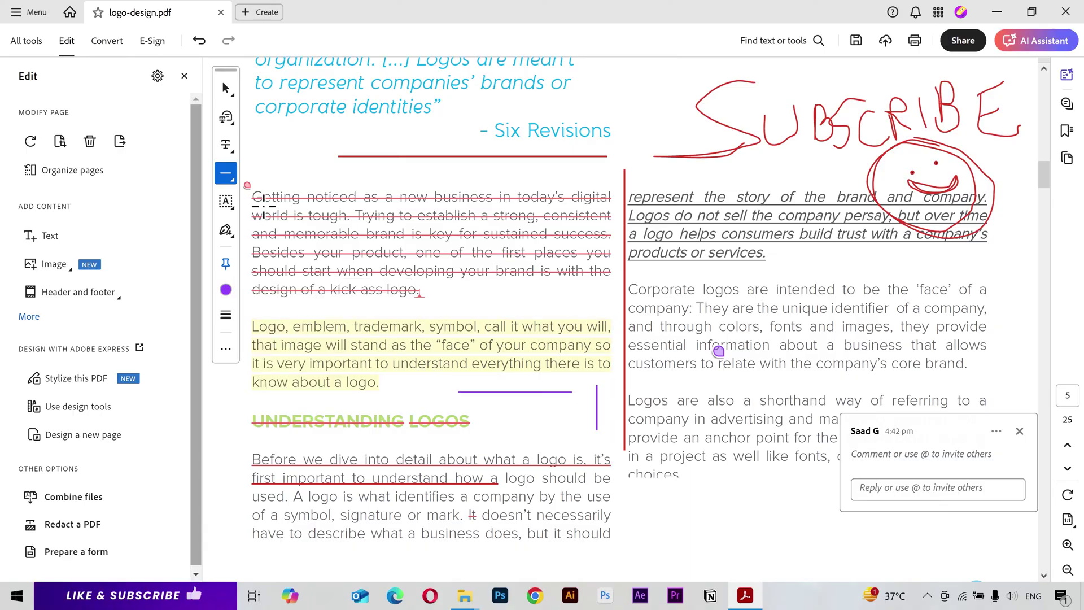
Step: Draw a red arrow and a red rectangle framing the Six Revisions quote
click(225, 175)
click(305, 228)
scroll(657, 438, up, 3)
drag(723, 178, 588, 259)
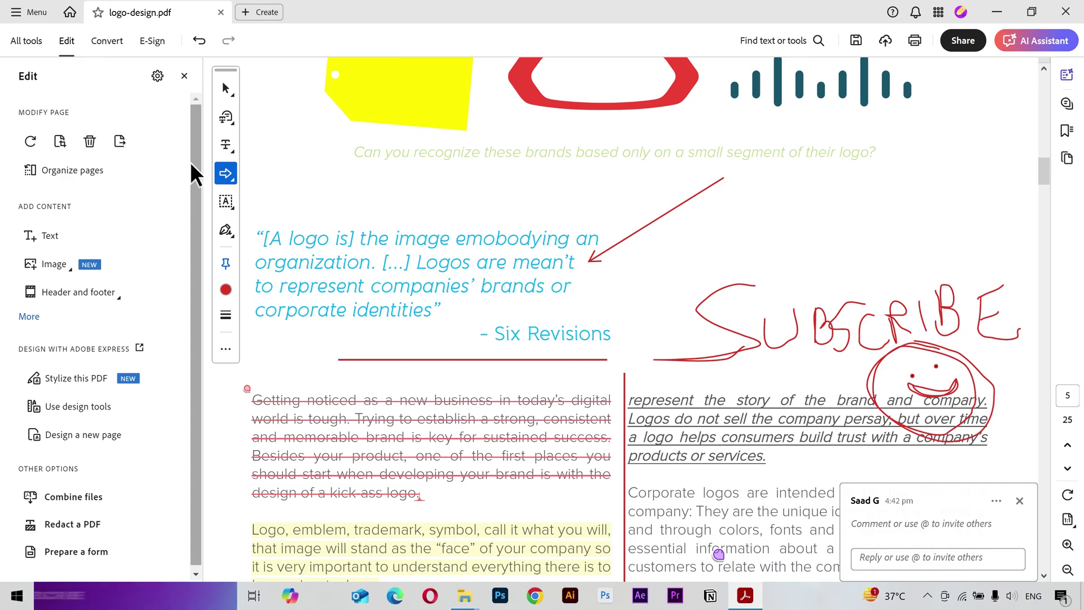
click(228, 175)
click(228, 175)
click(306, 254)
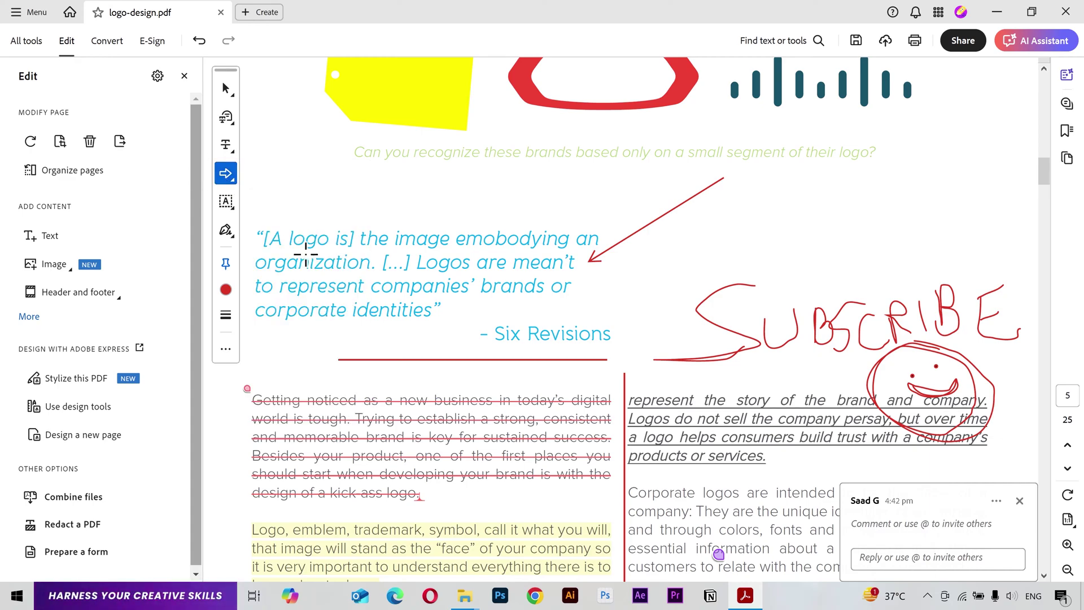
mouse_move(244, 215)
mouse_down()
mouse_move(617, 339)
mouse_move(615, 350)
mouse_up()
Step: Draw red circles near the 'What is a Logo?' page title
click(234, 175)
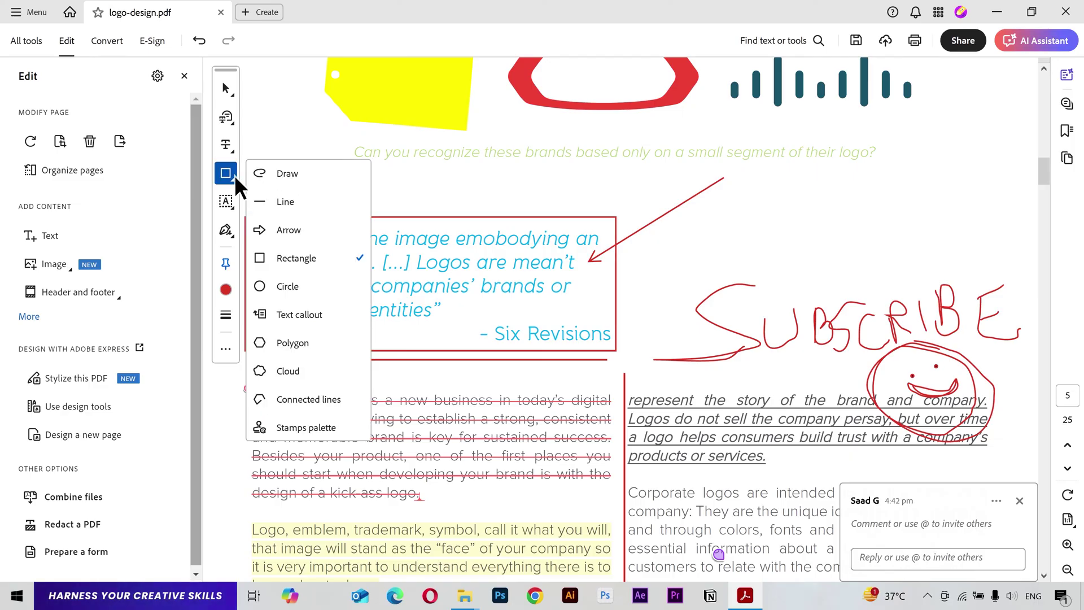
click(300, 286)
scroll(609, 256, up, 7)
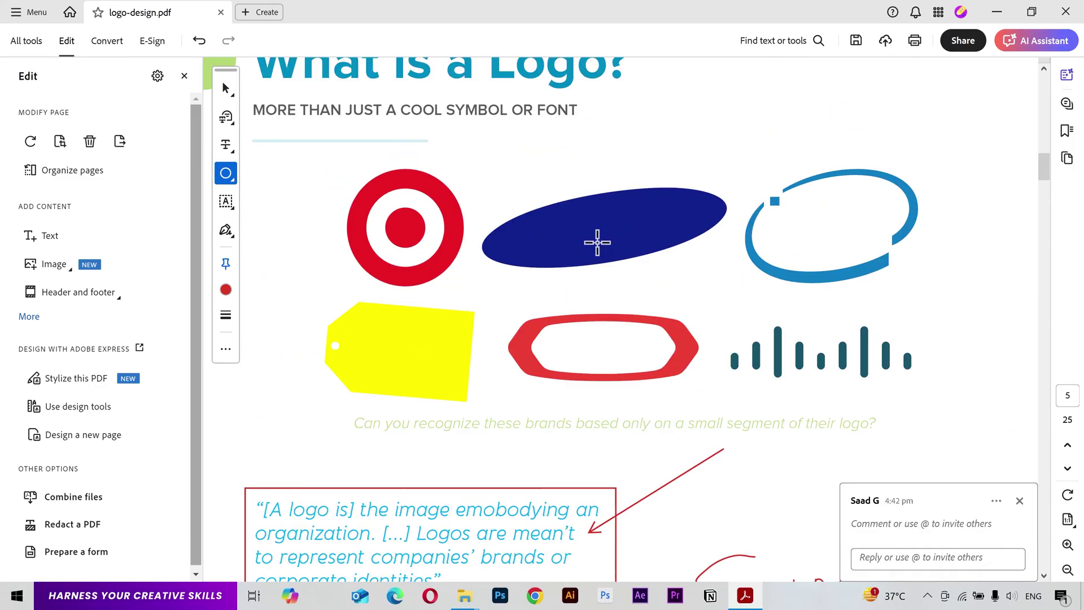
mouse_move(852, 112)
mouse_down()
mouse_move(727, 239)
mouse_move(822, 148)
mouse_up()
Step: Add a 'What is this?' text callout pointing at the page title
click(233, 178)
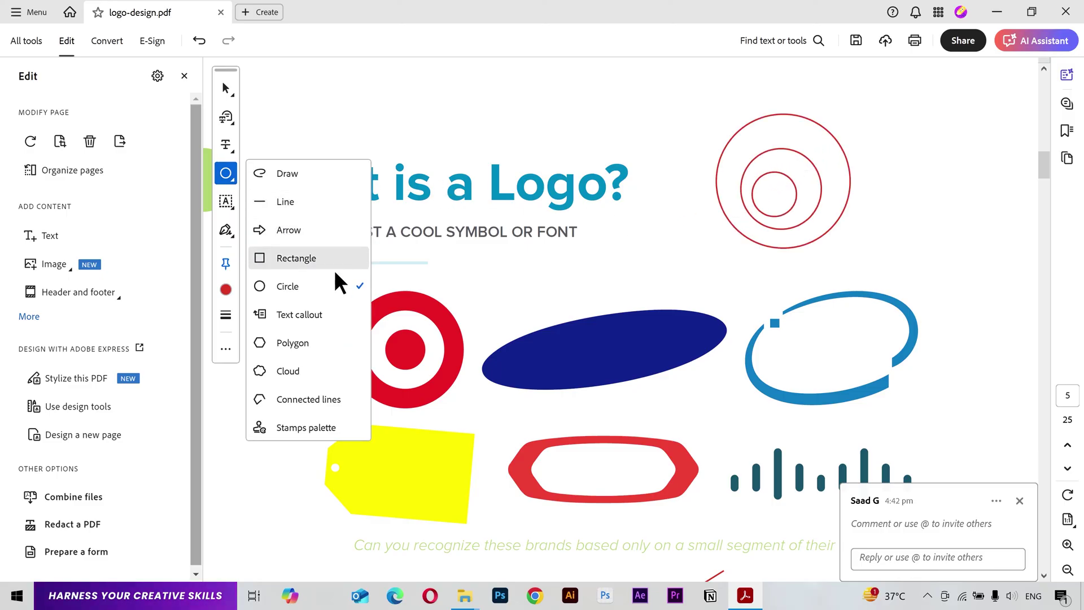
click(317, 319)
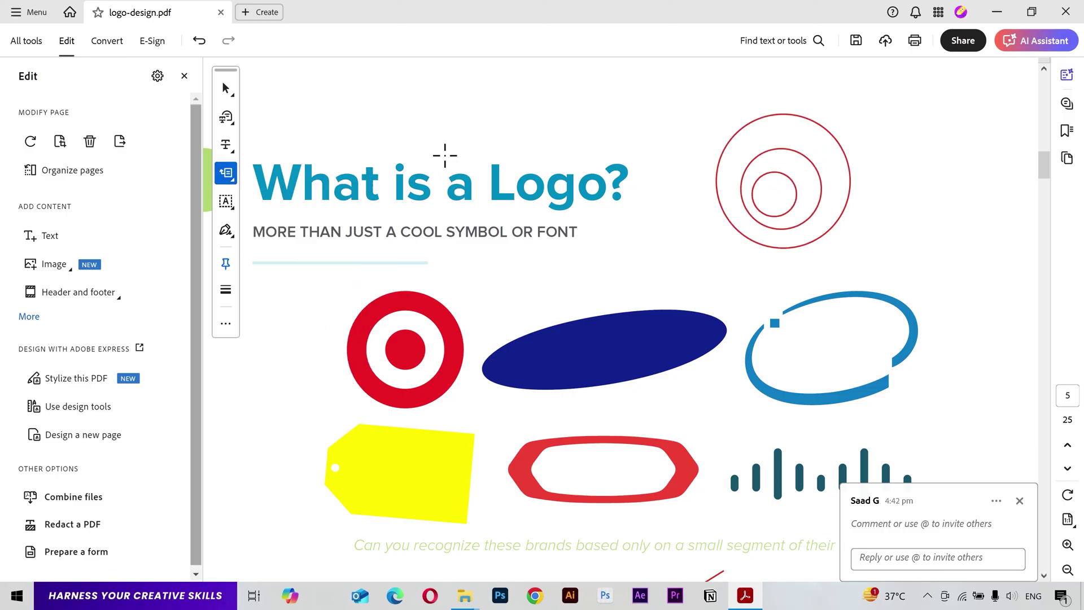
drag(484, 145, 683, 280)
text(W)
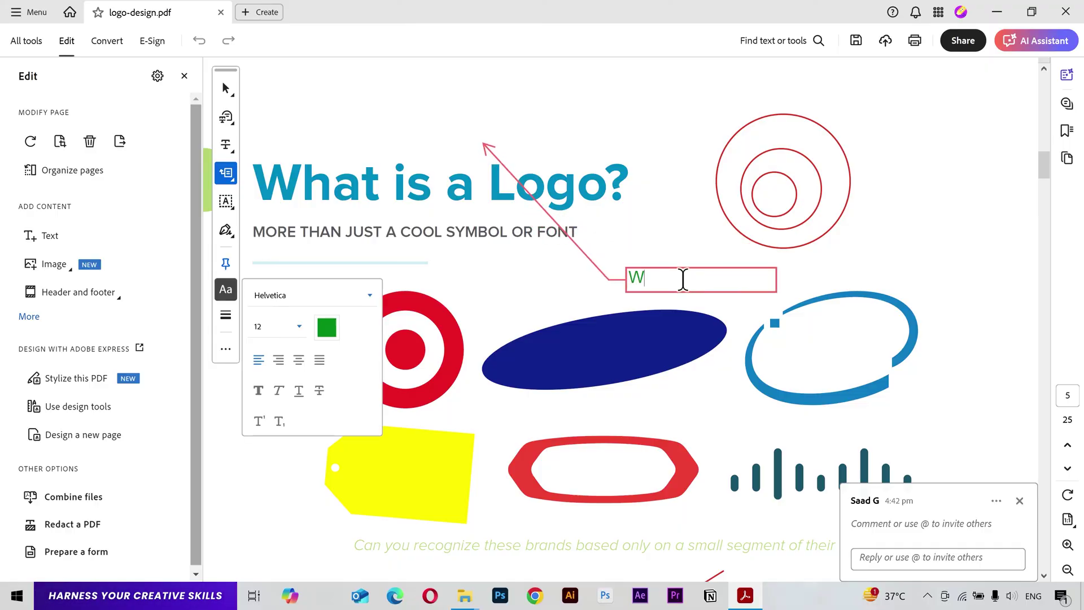
text(hat is this?)
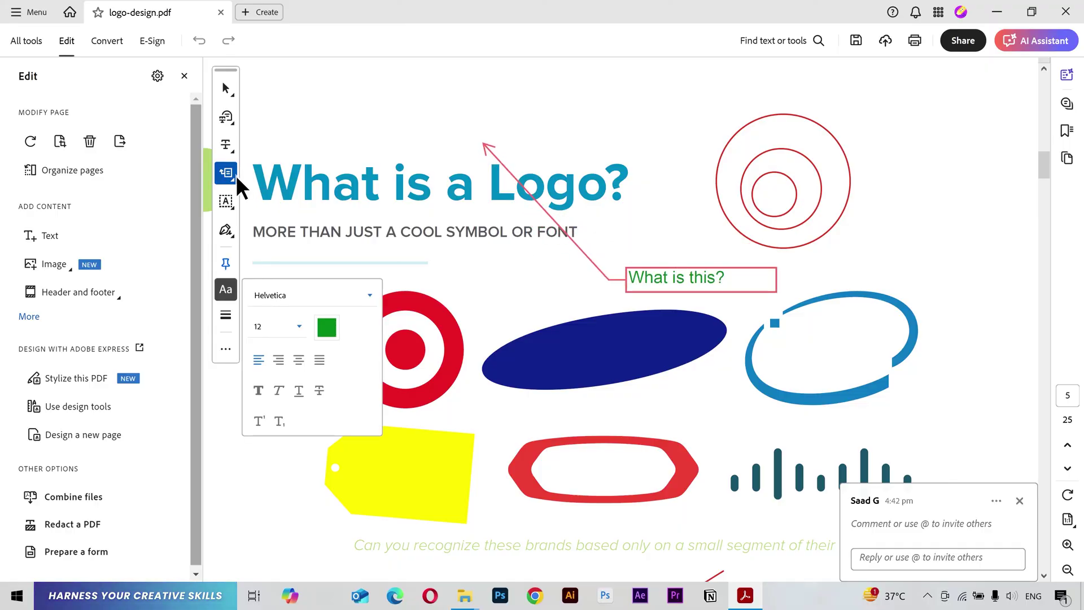
Step: Draw a red cloud shape above the title
click(233, 179)
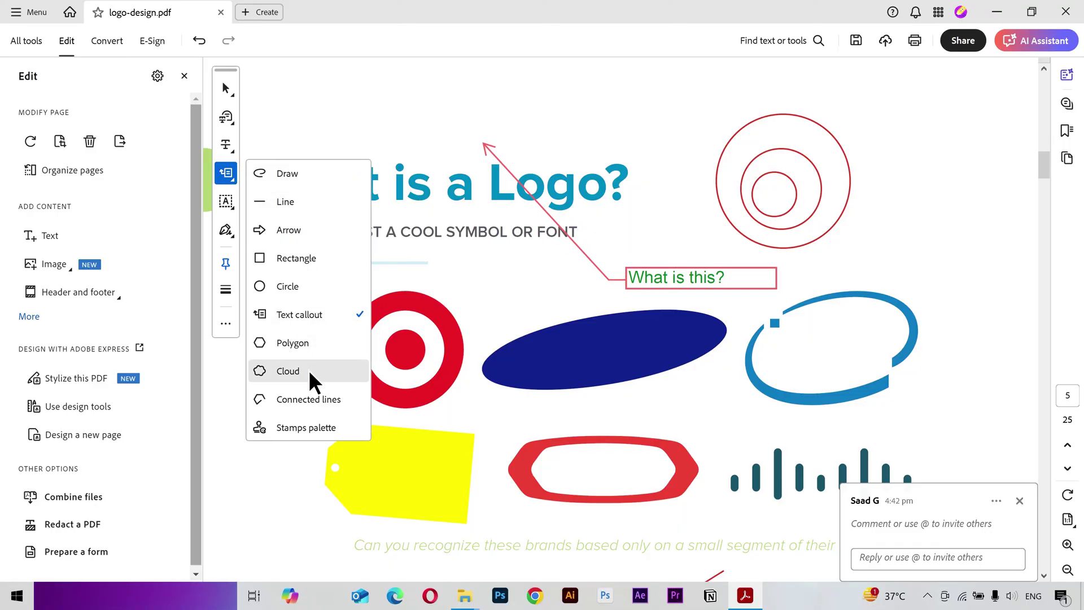
click(309, 371)
click(300, 89)
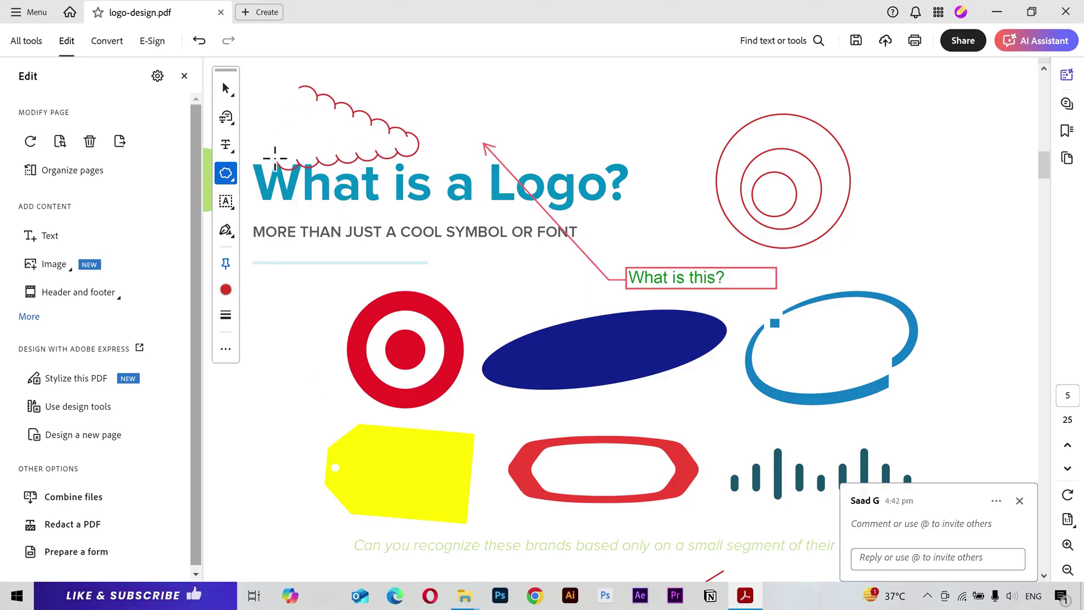
click(313, 91)
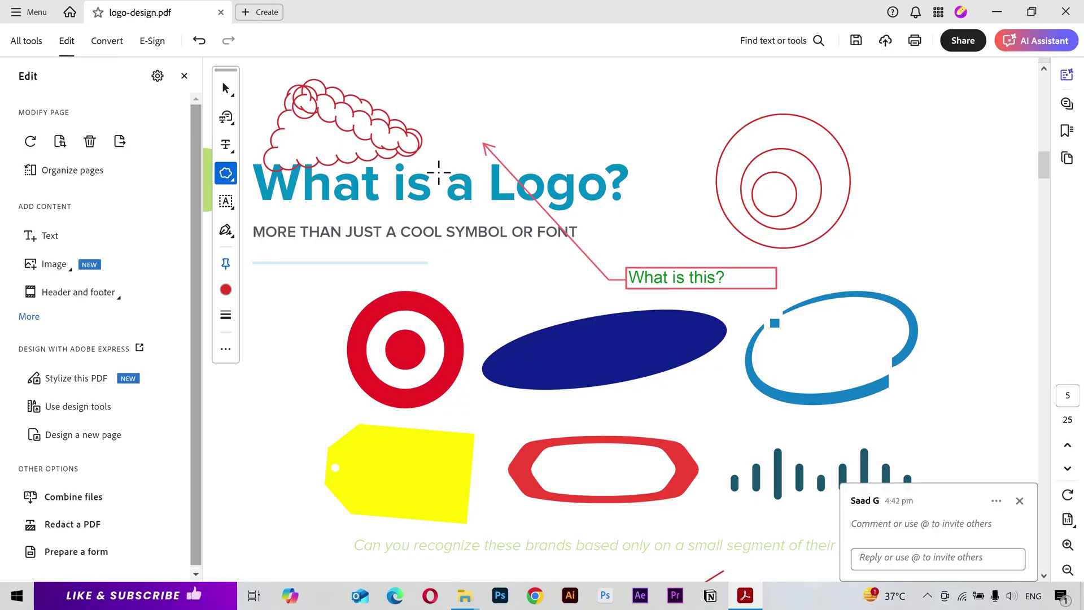
Step: Draw a red zigzag of connected lines on the page
click(229, 176)
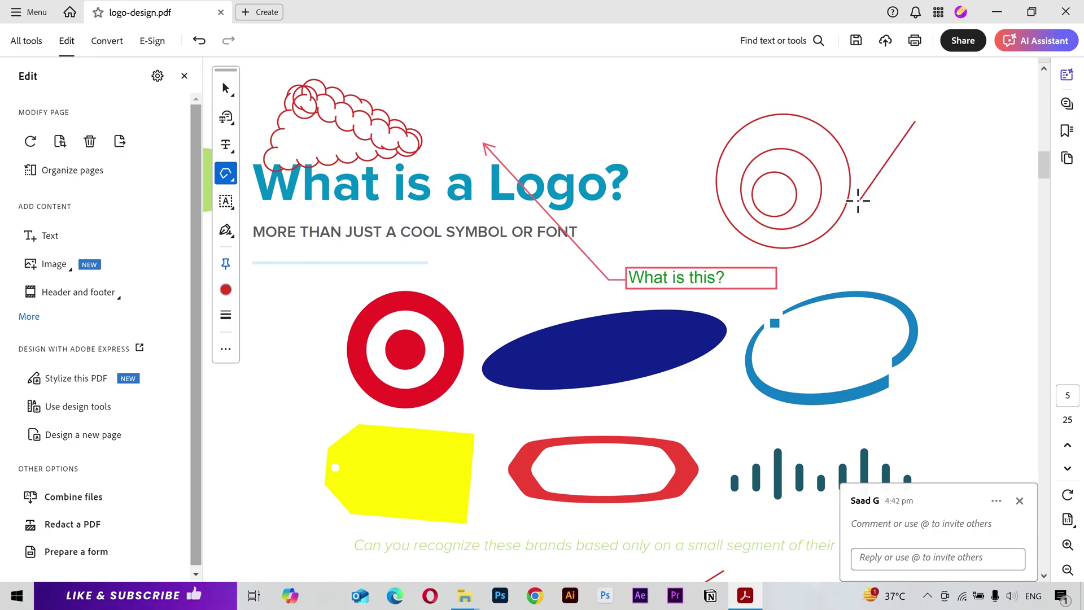
click(862, 344)
double_click(975, 192)
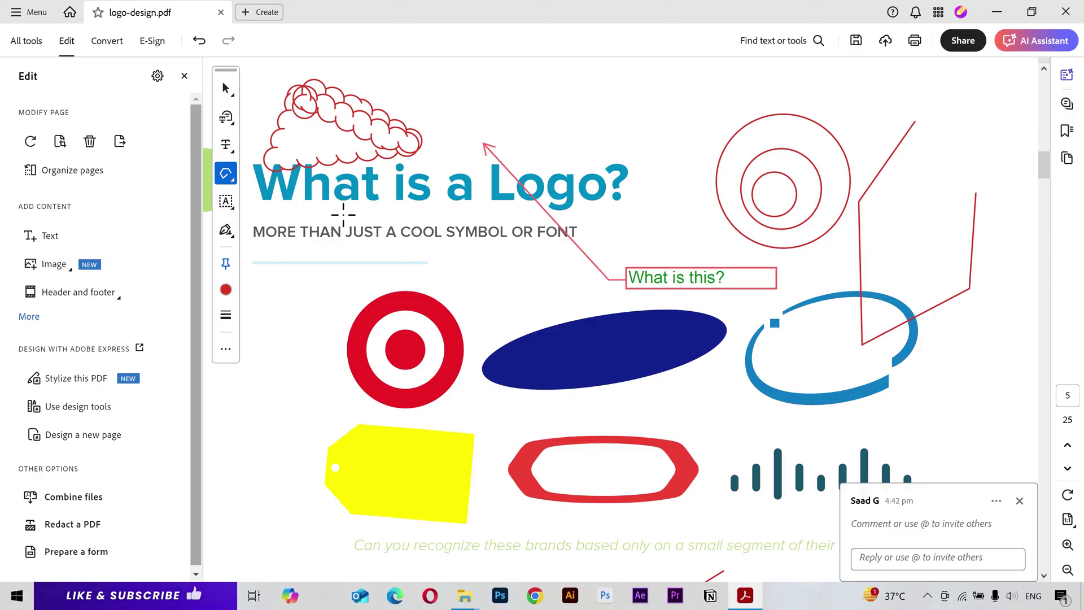
click(231, 177)
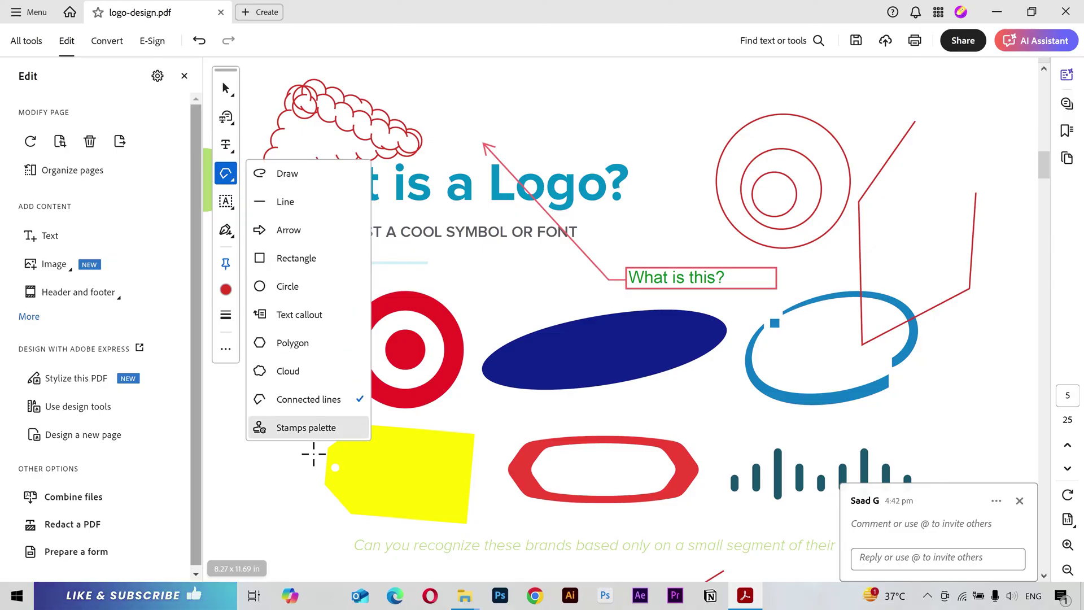
Step: Select the APPROVED stamp from Standard Business and complete the identity setup
click(316, 428)
drag(254, 262, 469, 277)
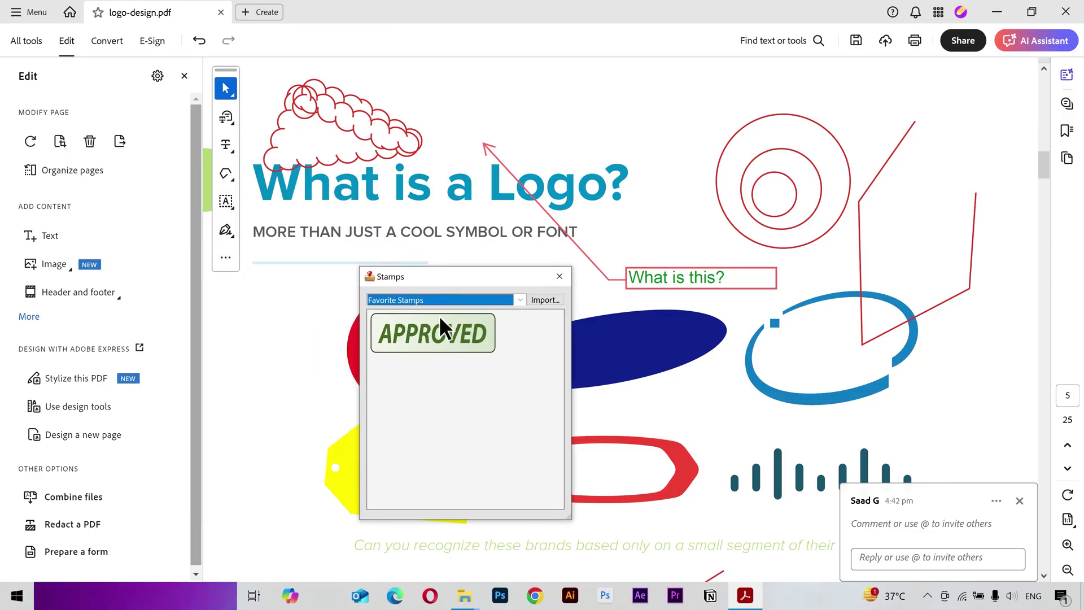
click(520, 300)
click(493, 315)
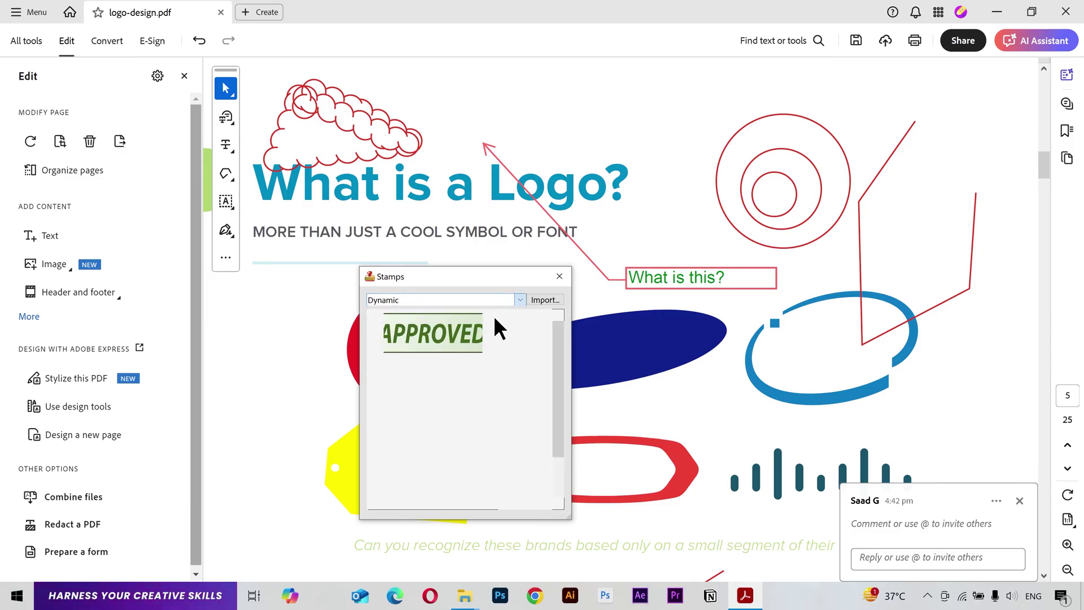
click(493, 300)
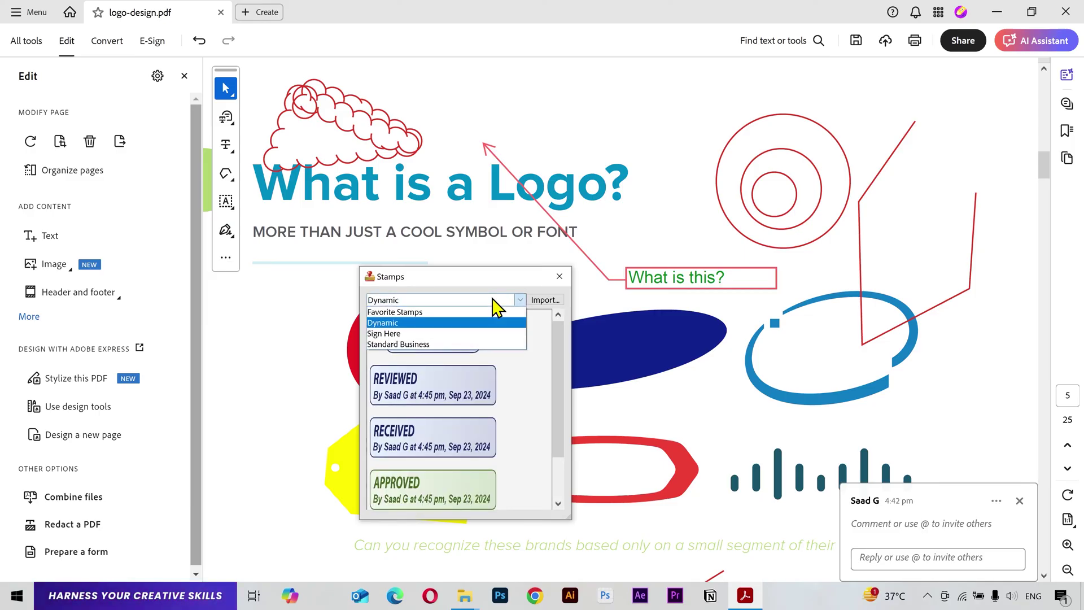
click(486, 344)
click(545, 301)
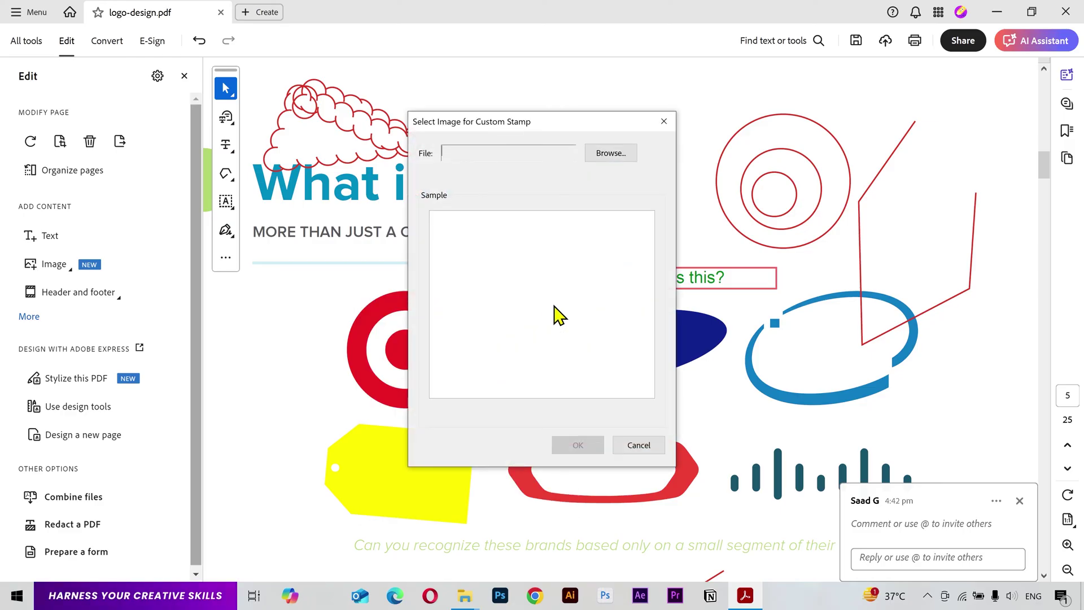
click(627, 446)
click(410, 322)
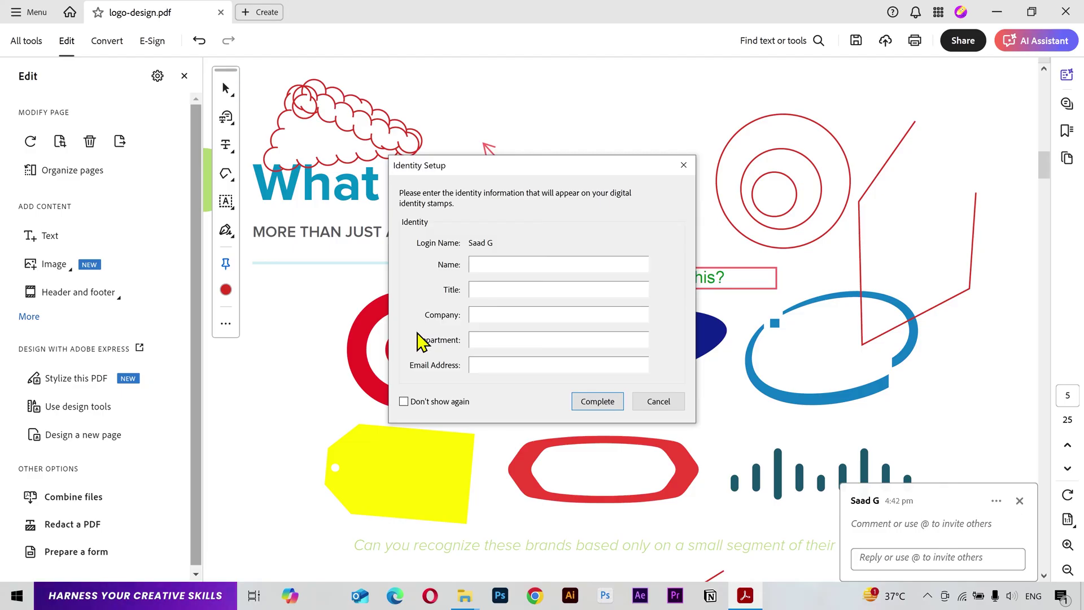
click(598, 401)
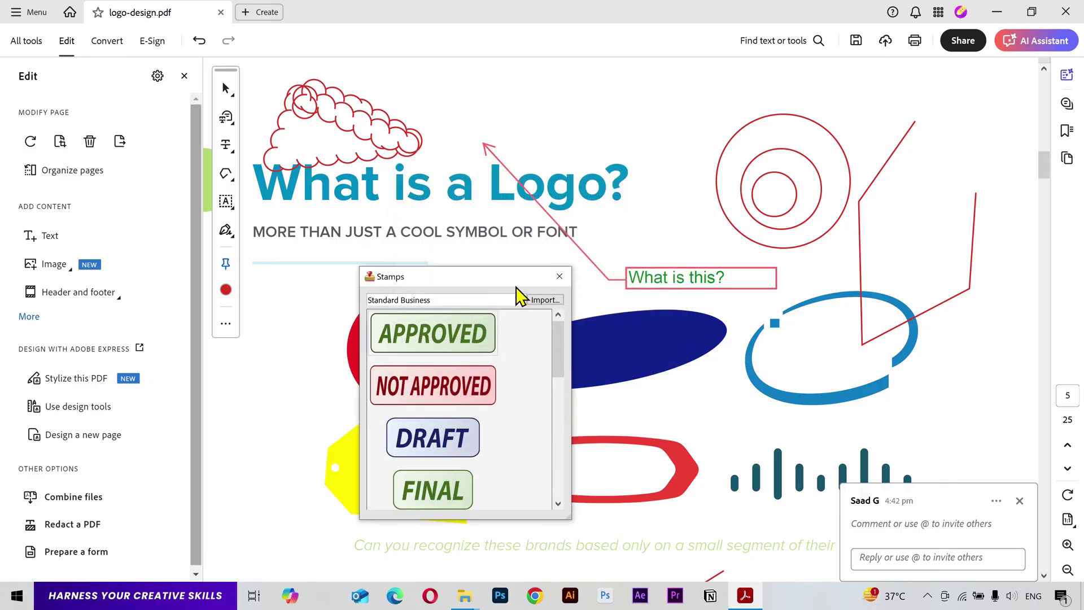
Step: Place the green APPROVED stamp below the right-hand column of page 5
scroll(769, 378, down, 8)
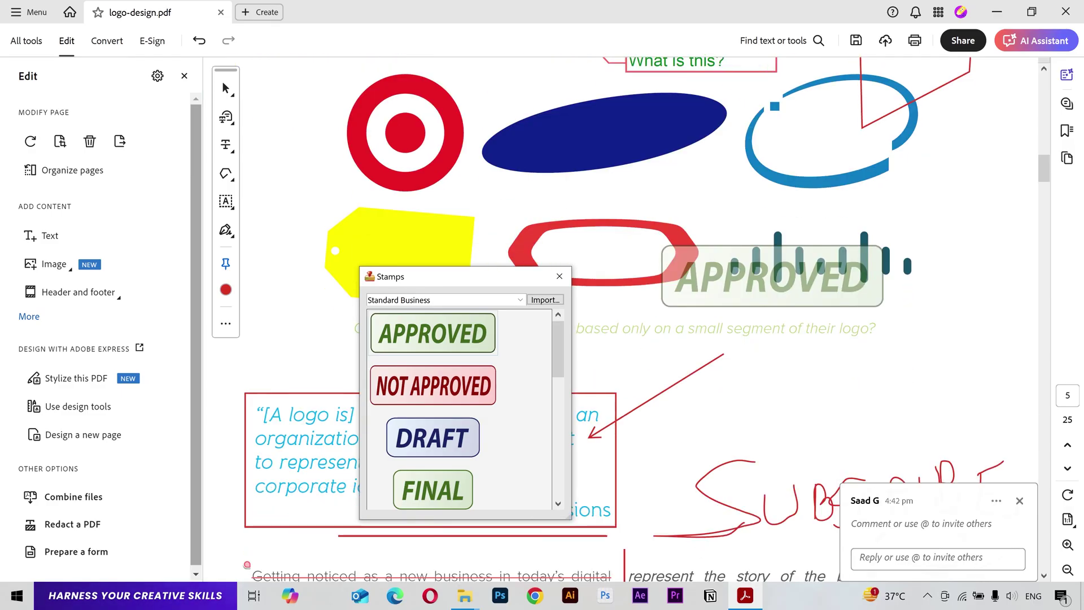
scroll(769, 379, down, 9)
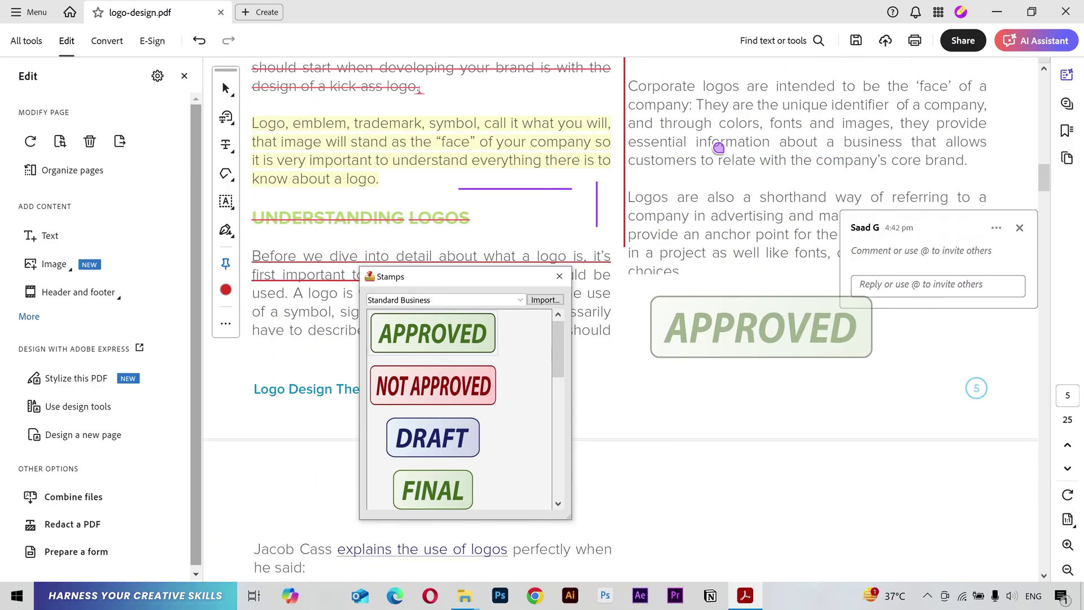
click(750, 342)
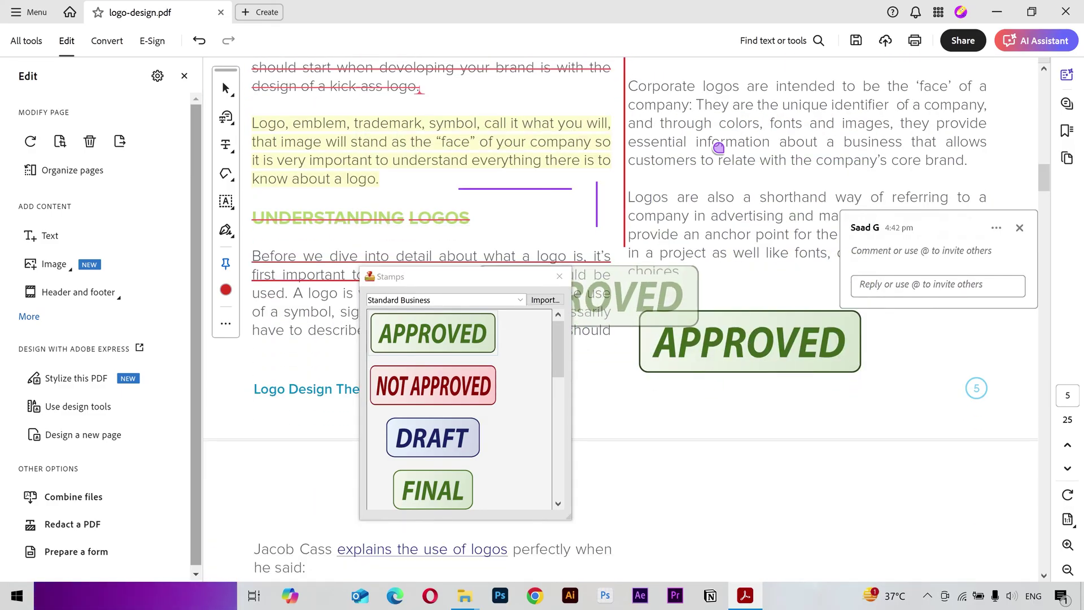
click(559, 276)
click(226, 175)
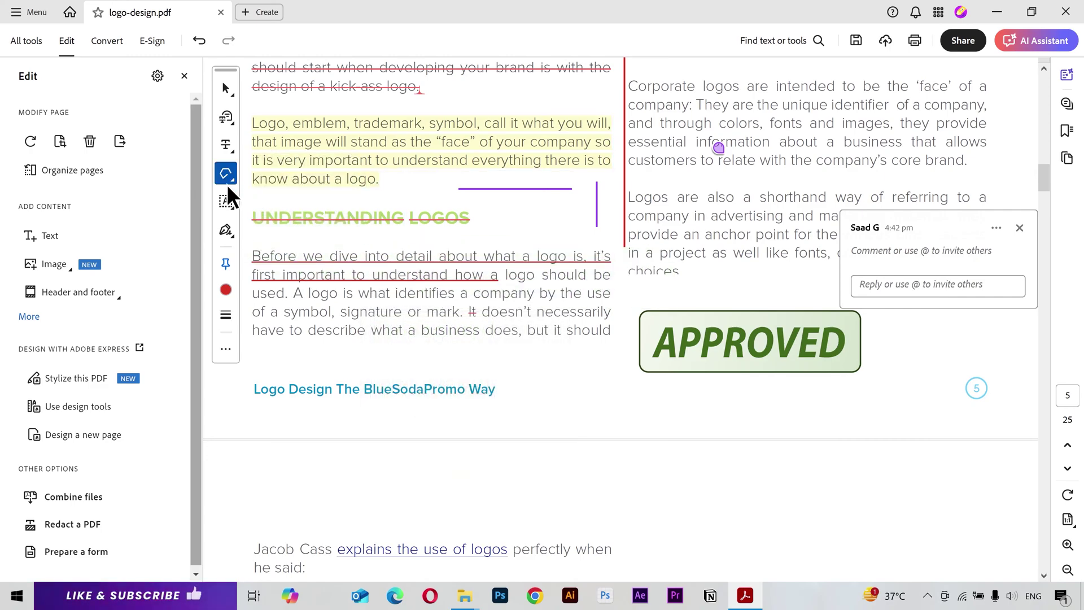
Step: Add the text 'If you have any questions, let me know in the comments below' atop page 6
click(228, 204)
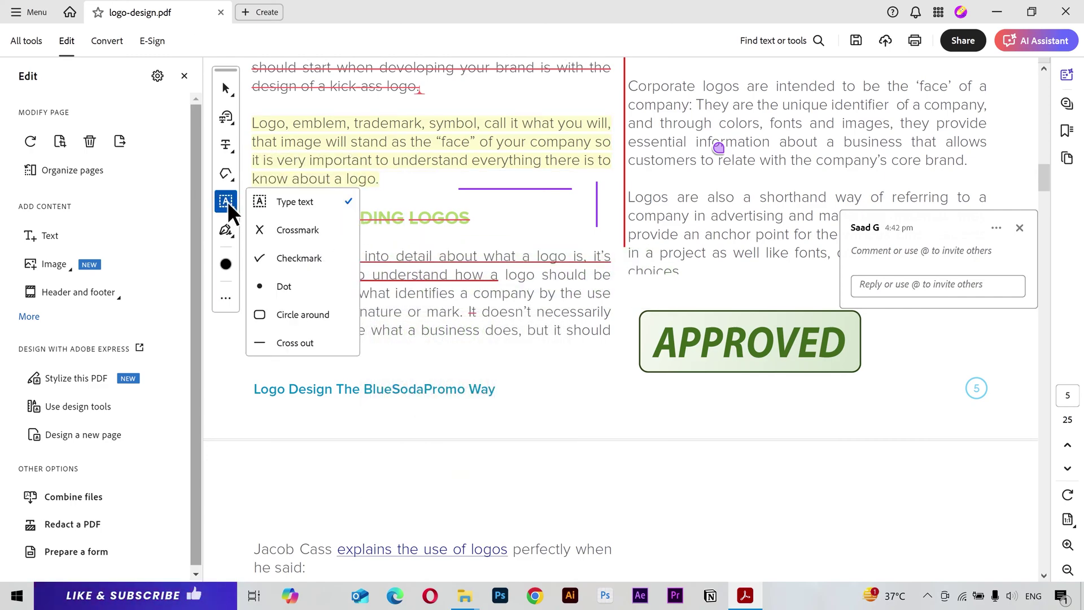
click(295, 202)
scroll(587, 368, down, 2)
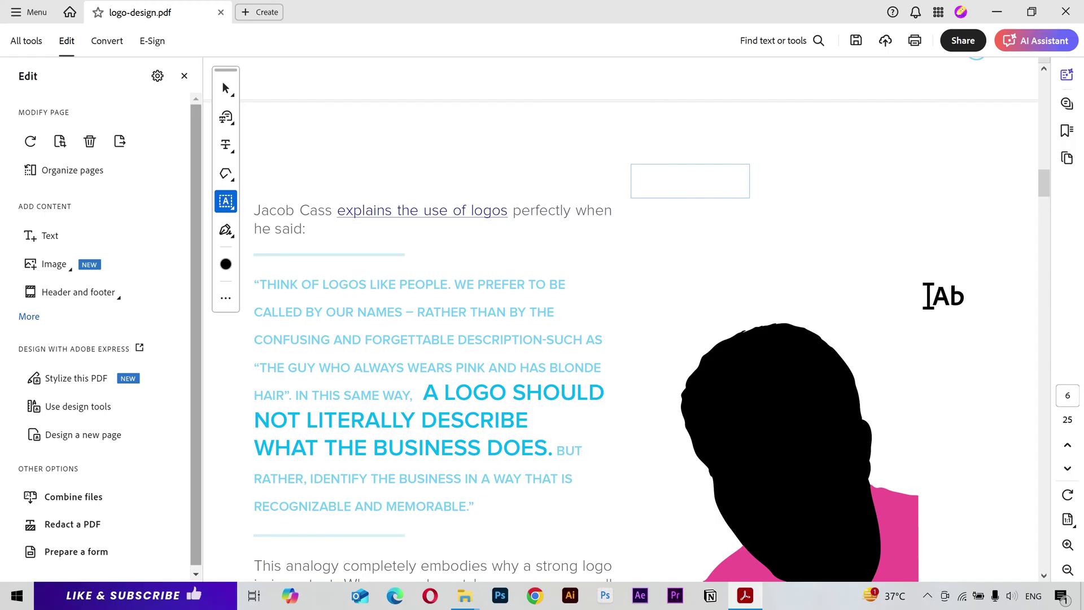
click(697, 181)
text(If you)
text(have any questions, let me know in the commet)
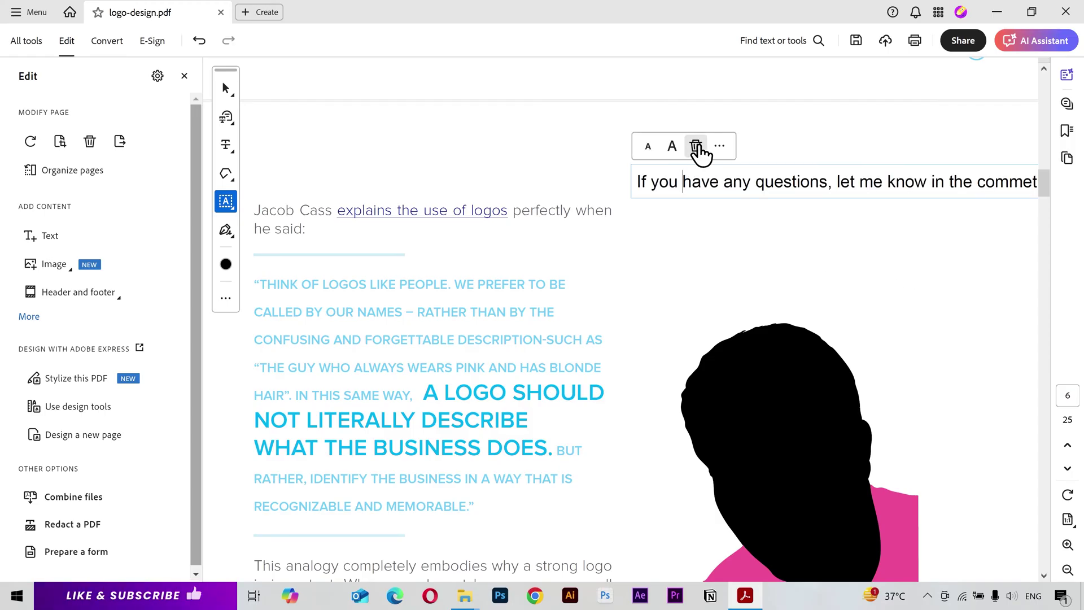
drag(789, 162, 565, 151)
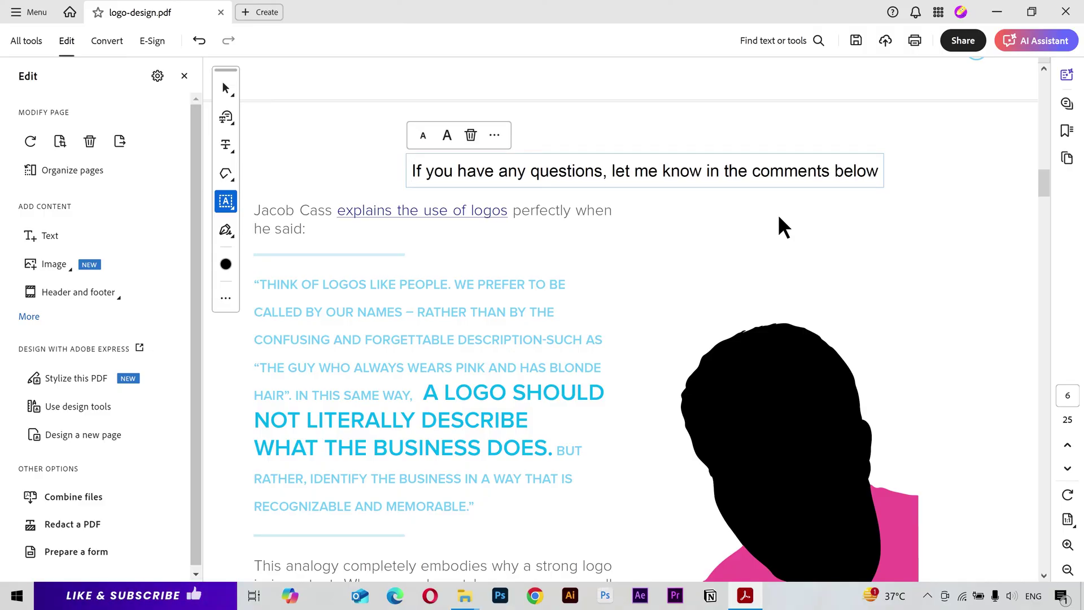
click(228, 209)
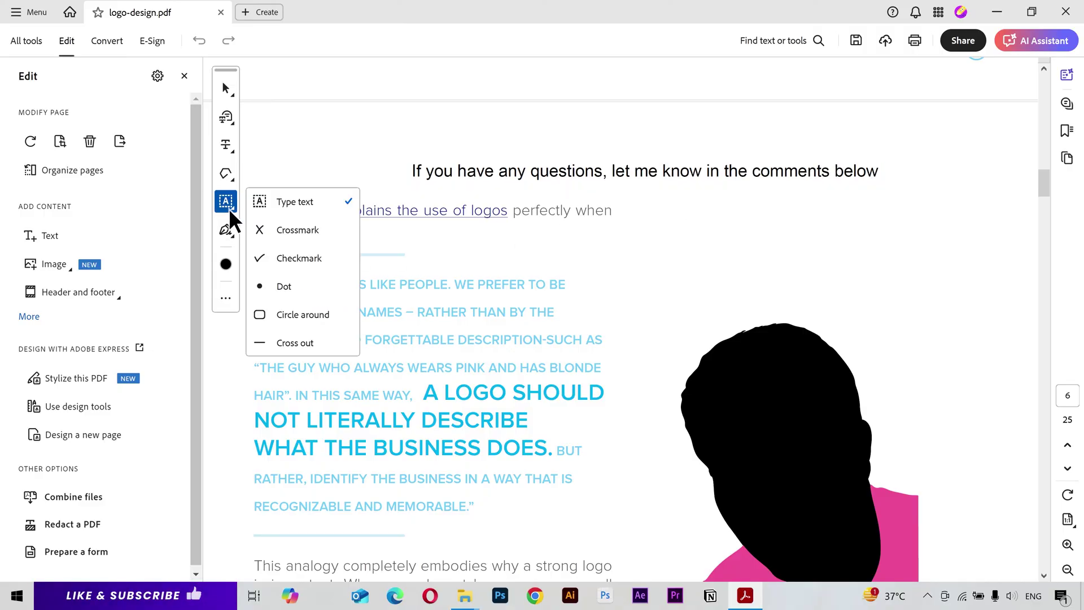
click(281, 227)
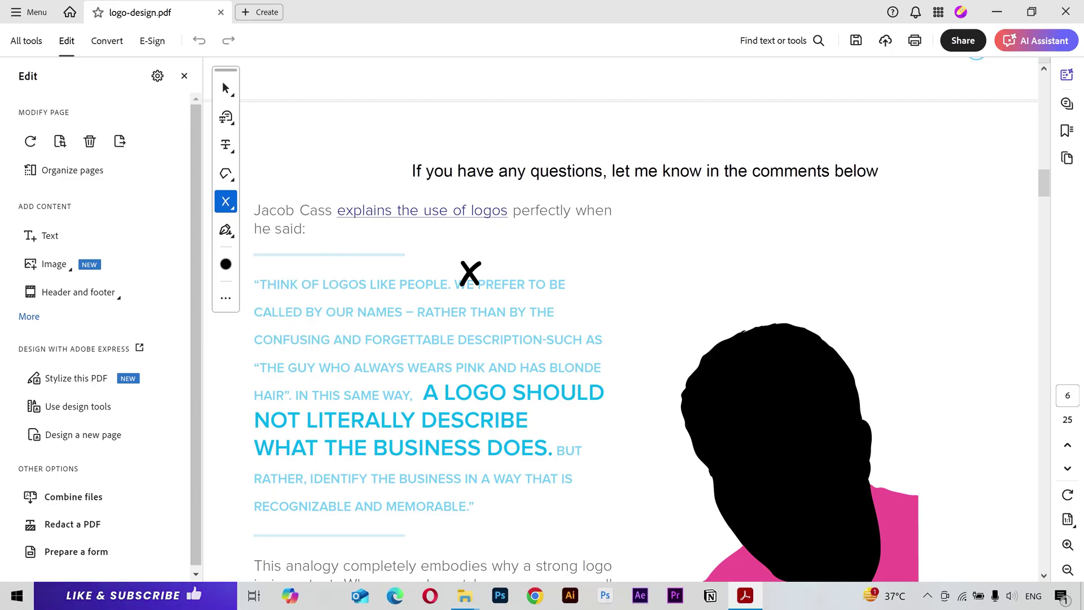
Step: Place a crossmark after 'WE PREFER TO BE' and a checkmark after DESCRIBE
click(577, 282)
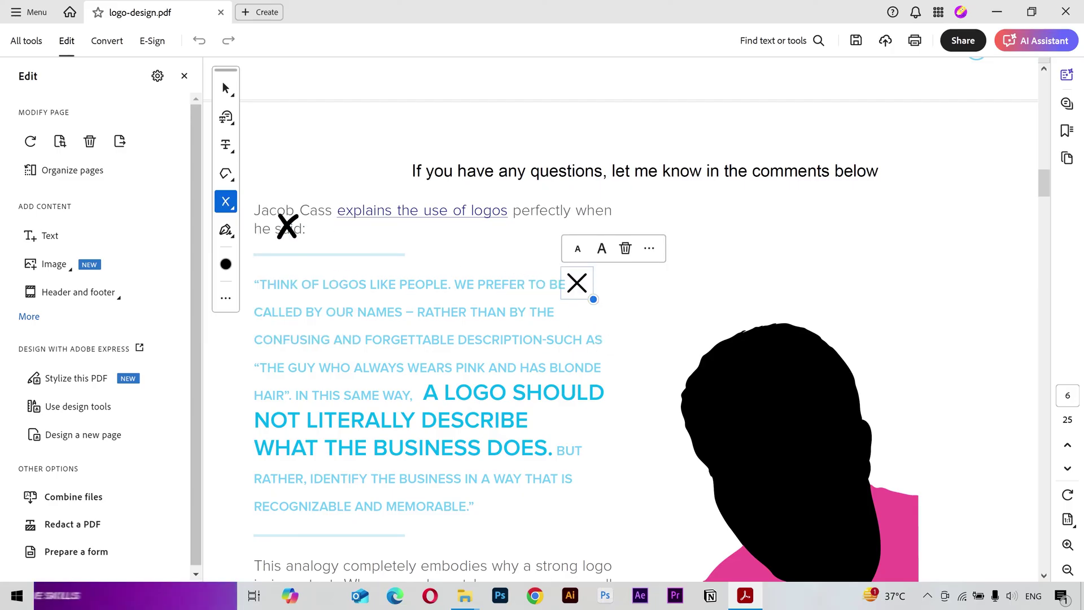
click(229, 208)
click(296, 251)
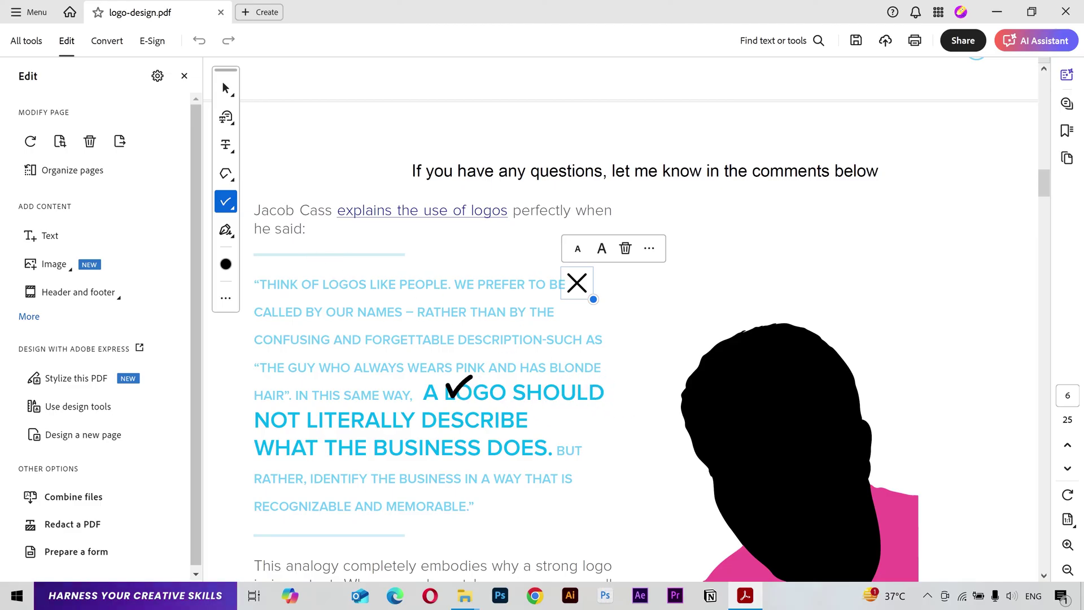
click(542, 421)
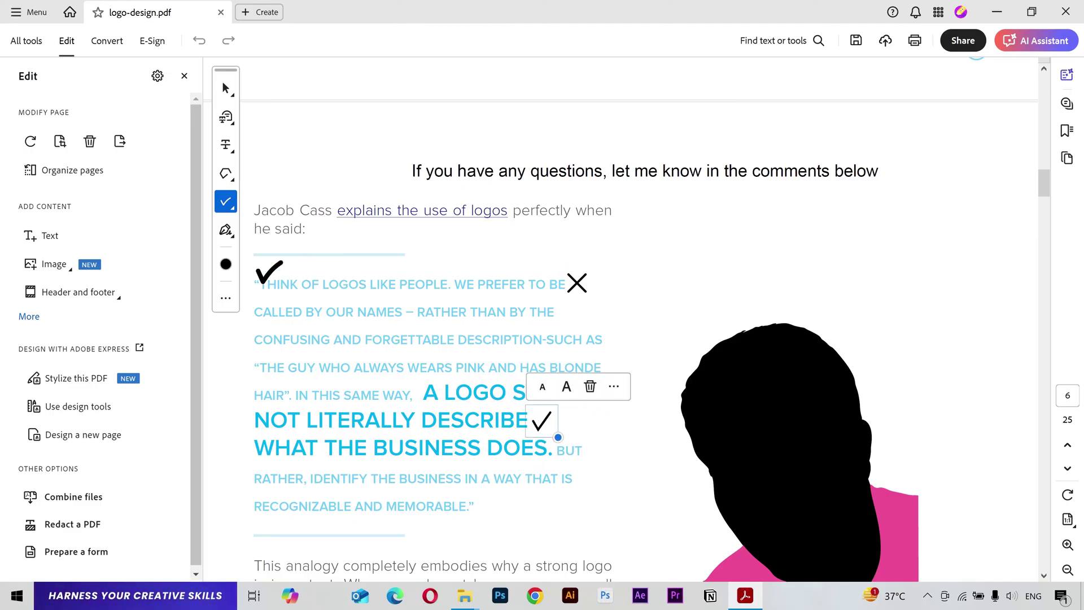
Step: Put a white dot on the black silhouette's head
click(233, 208)
click(314, 288)
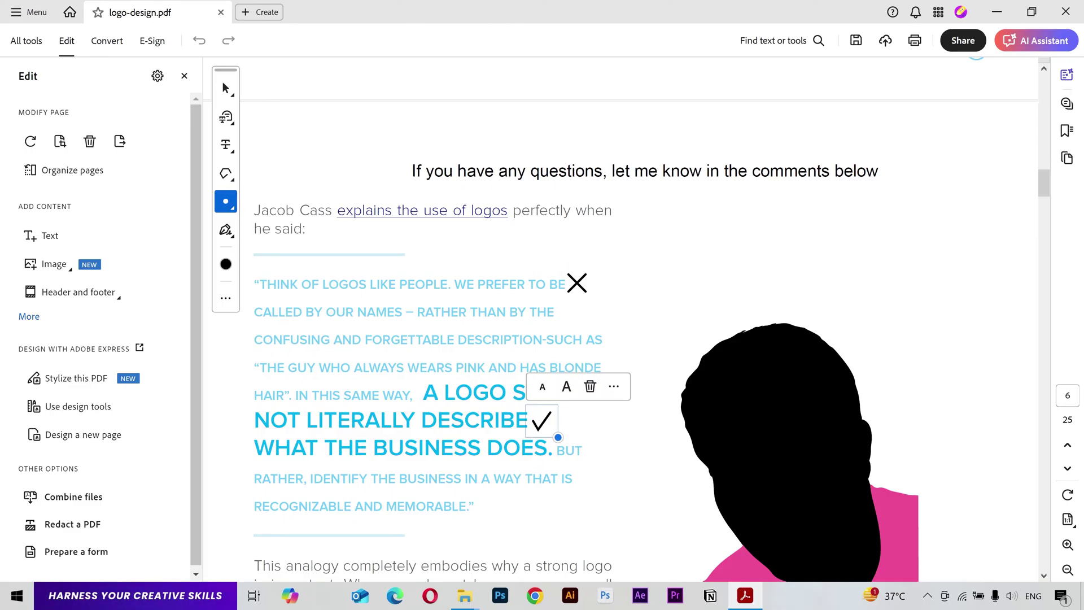
click(226, 264)
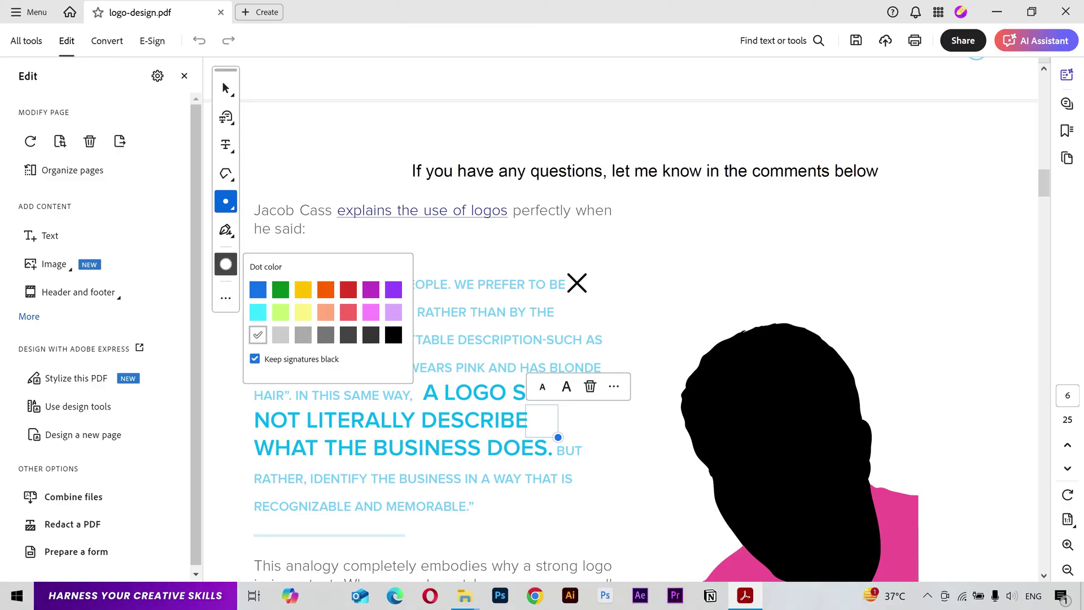
click(765, 402)
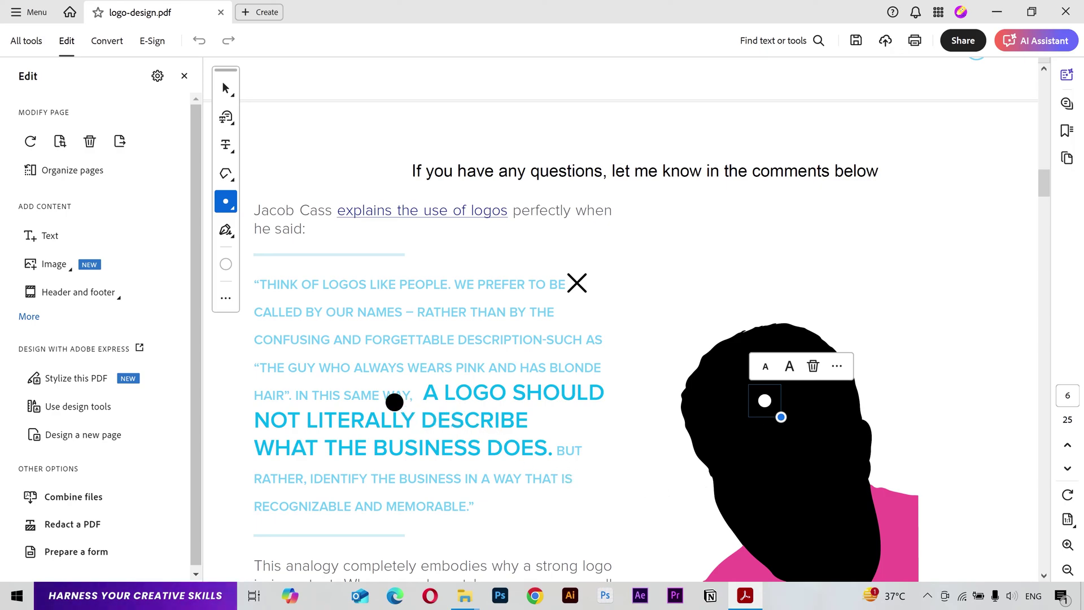
click(232, 209)
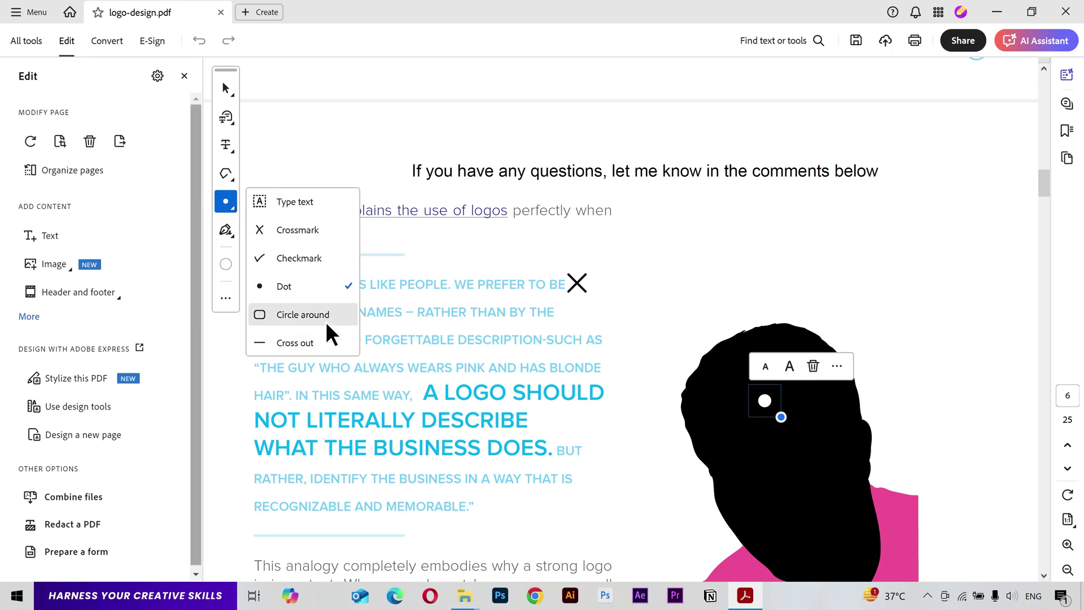
Step: Enclose the BRANDS AND LOGOS heading in a black rounded outline
click(327, 320)
scroll(424, 415, down, 7)
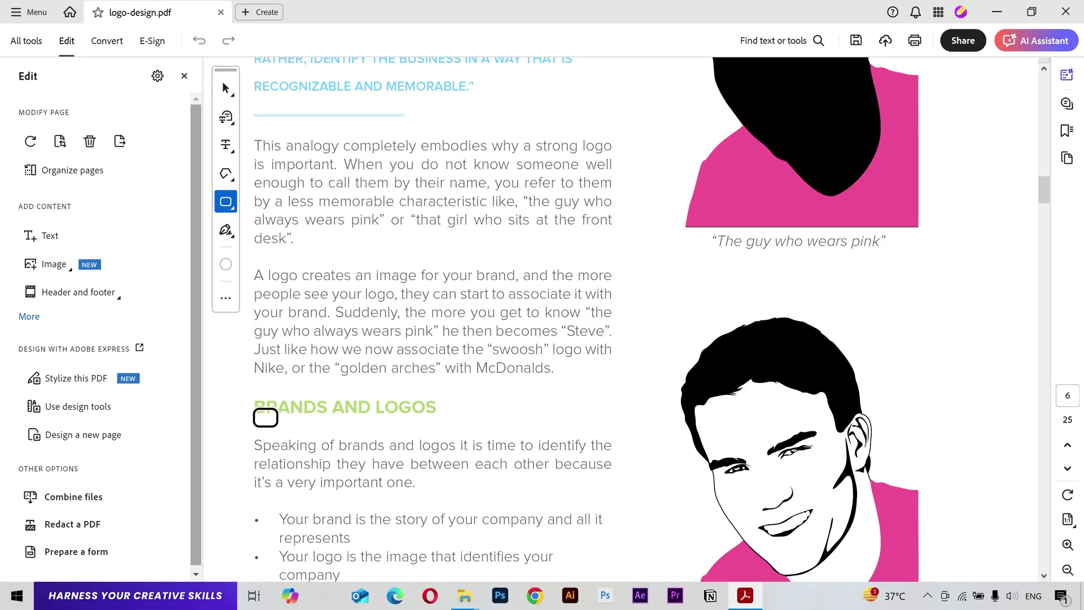
click(226, 264)
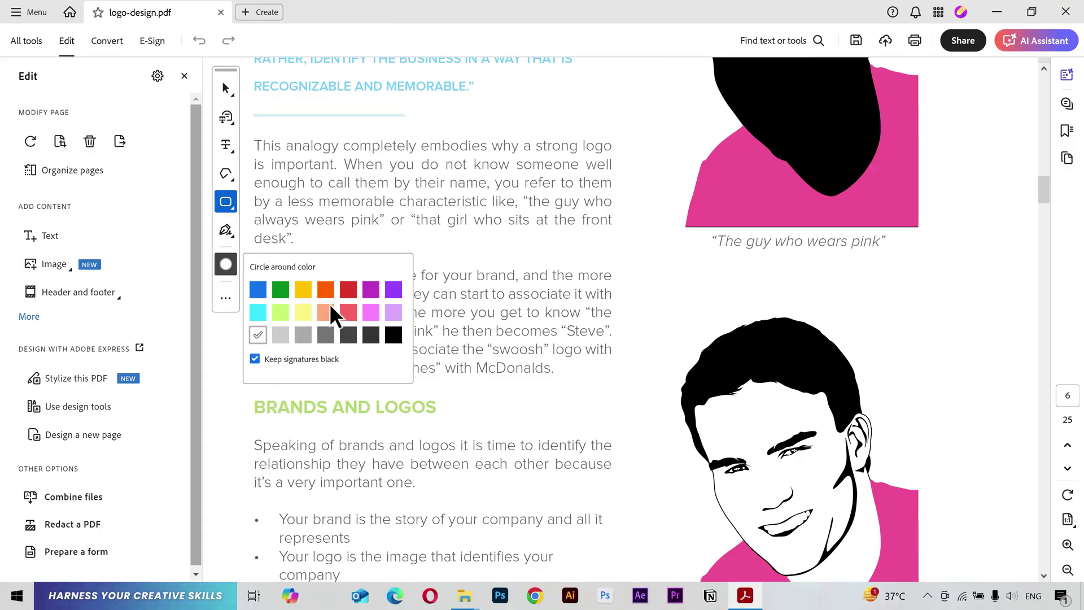
click(393, 335)
click(256, 409)
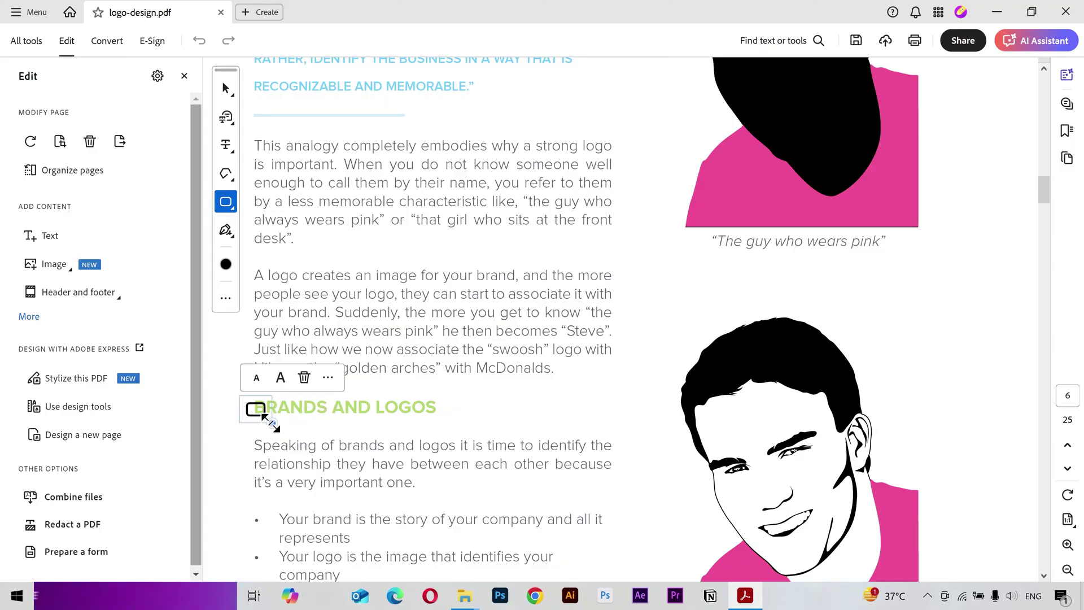
drag(275, 428, 339, 442)
drag(266, 408, 318, 405)
key(Delete)
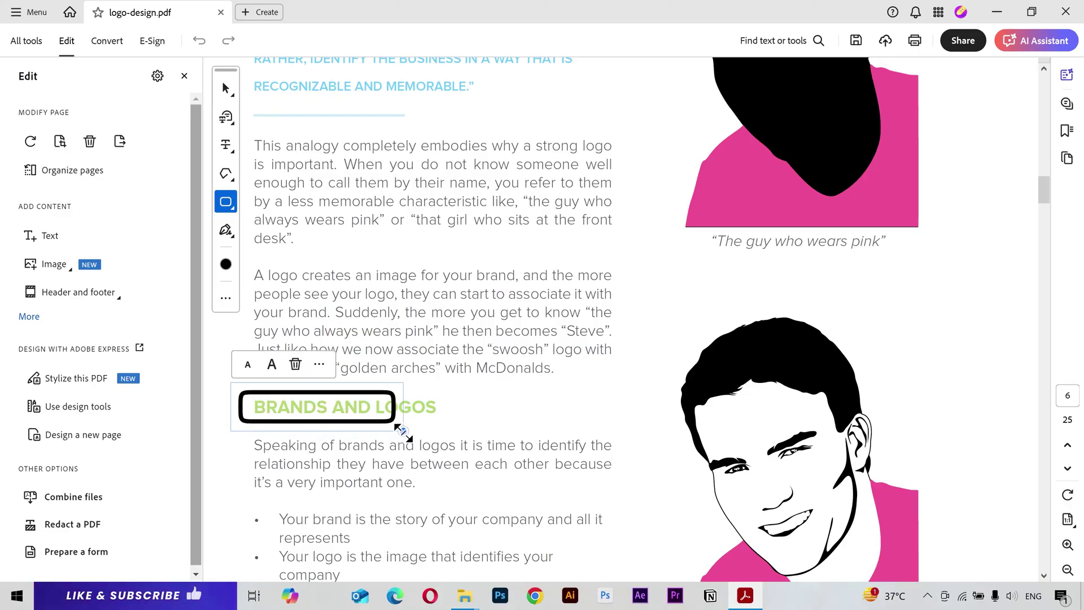
drag(402, 430, 452, 431)
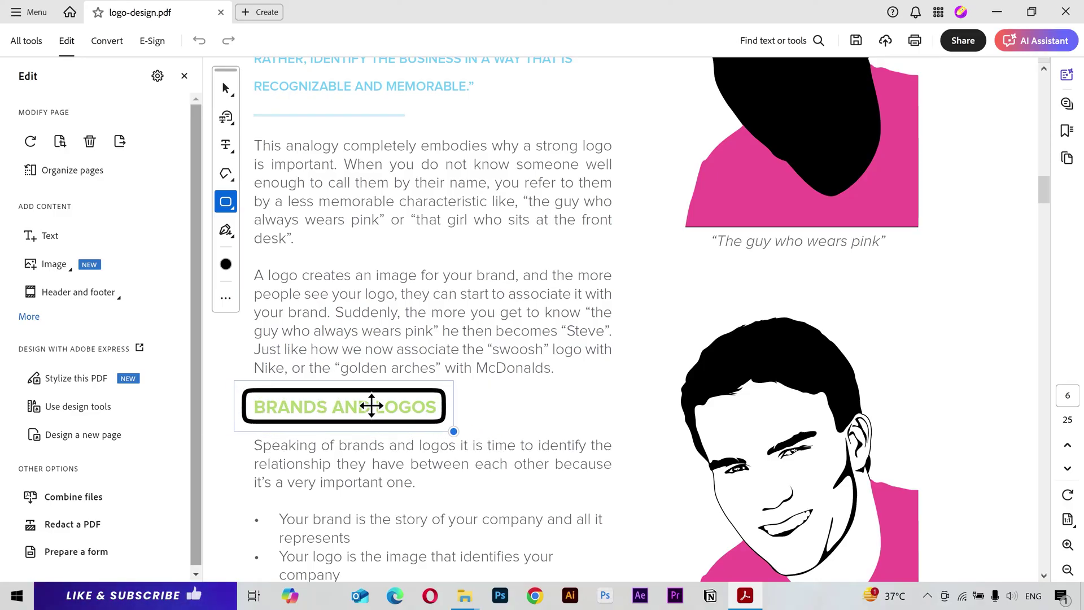
Step: Cross out the 'A logo creates' line above the heading
click(229, 210)
click(300, 345)
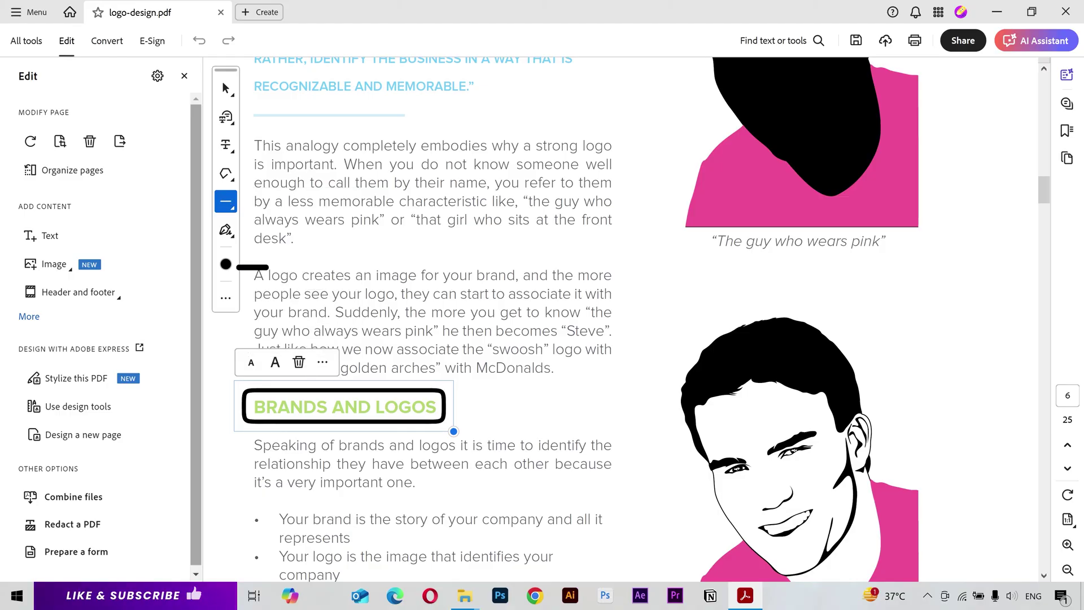
click(267, 273)
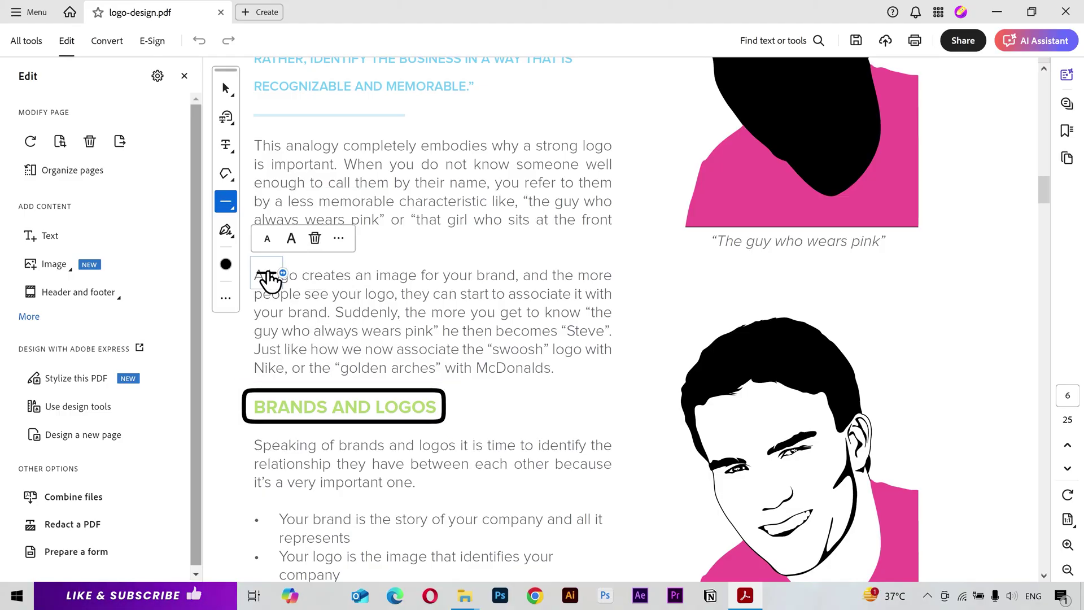
drag(283, 272, 603, 274)
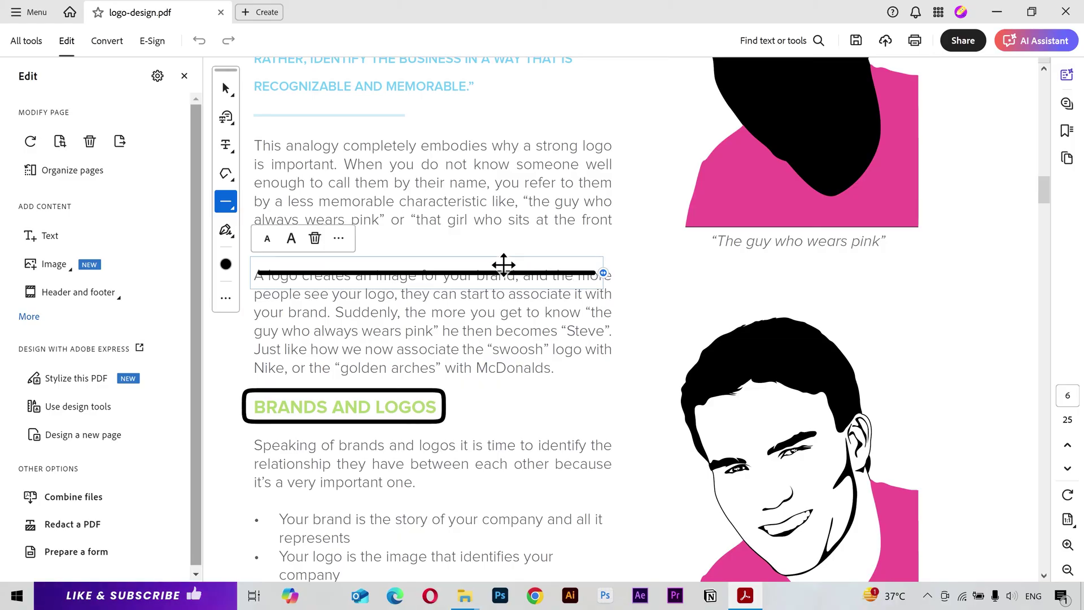
click(232, 207)
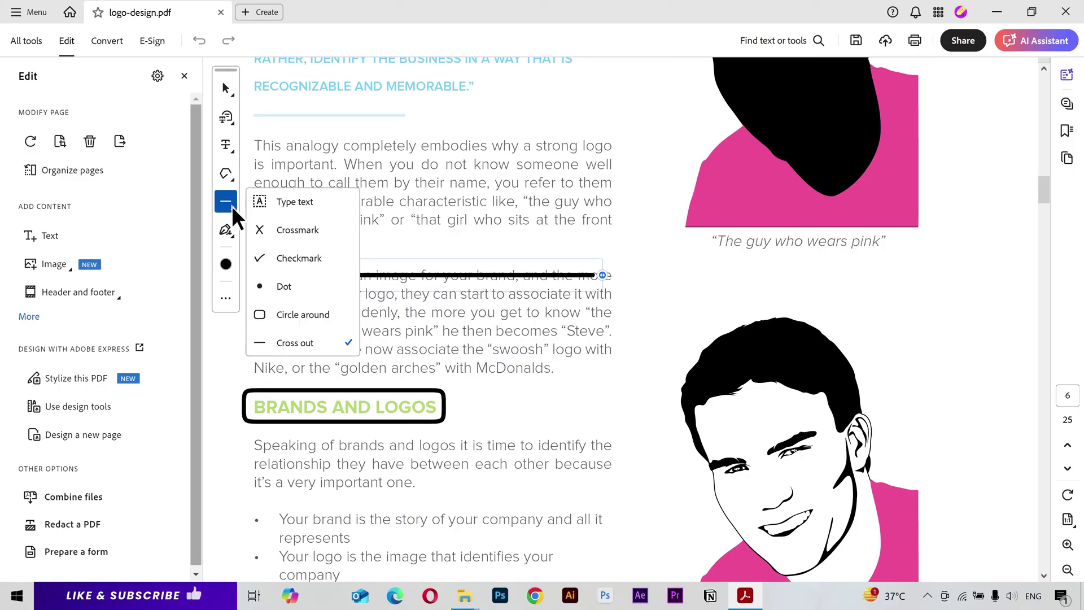
click(227, 229)
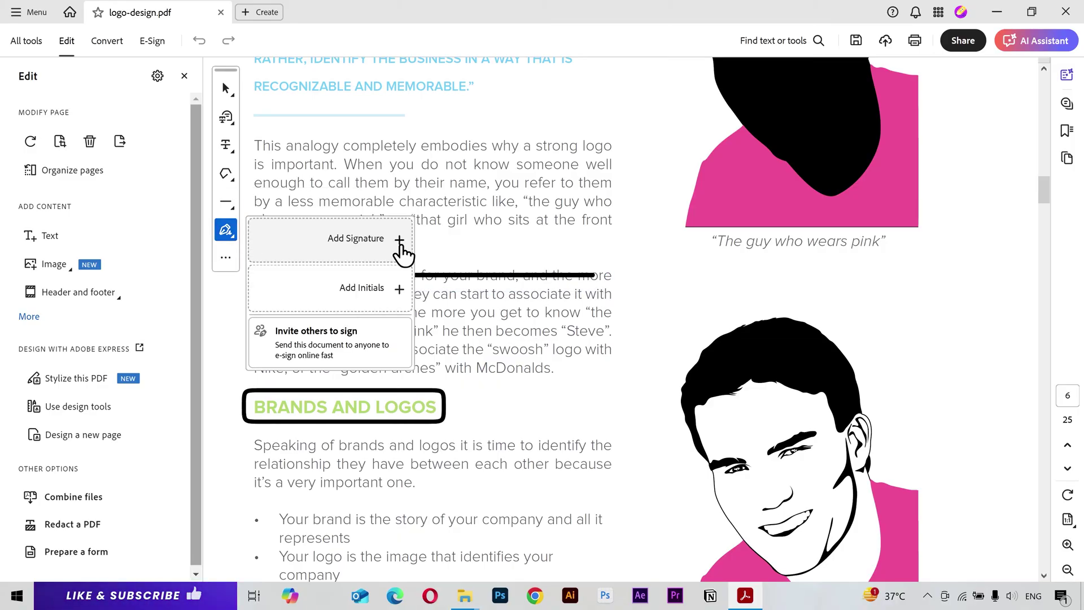
Step: Place a typed cursive signature beneath the Steve caption on page 6
click(399, 240)
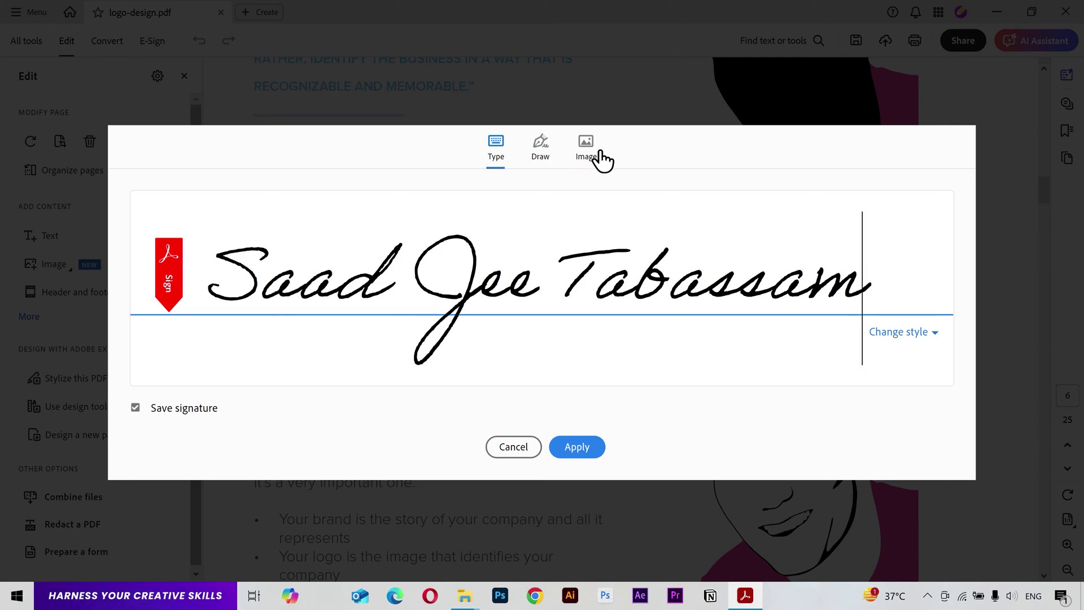
click(578, 447)
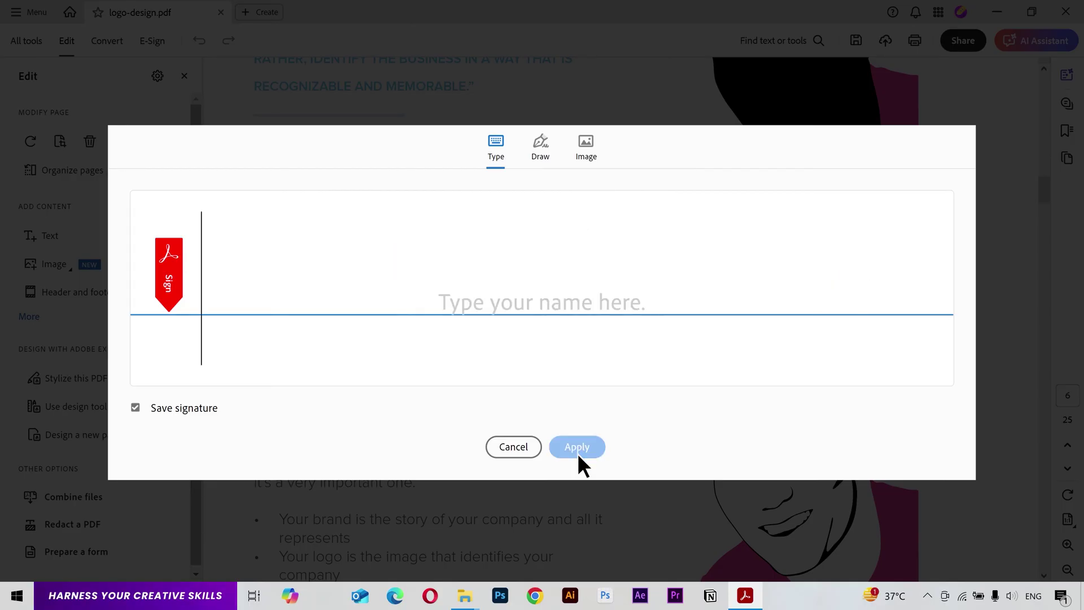
scroll(578, 466, down, 5)
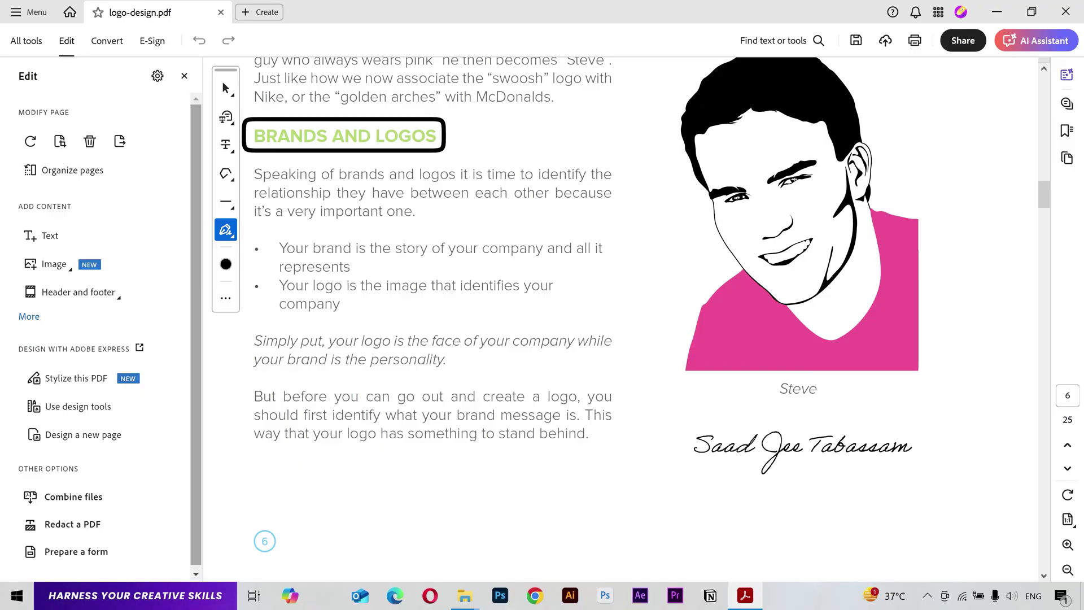
click(803, 443)
scroll(496, 393, down, 2)
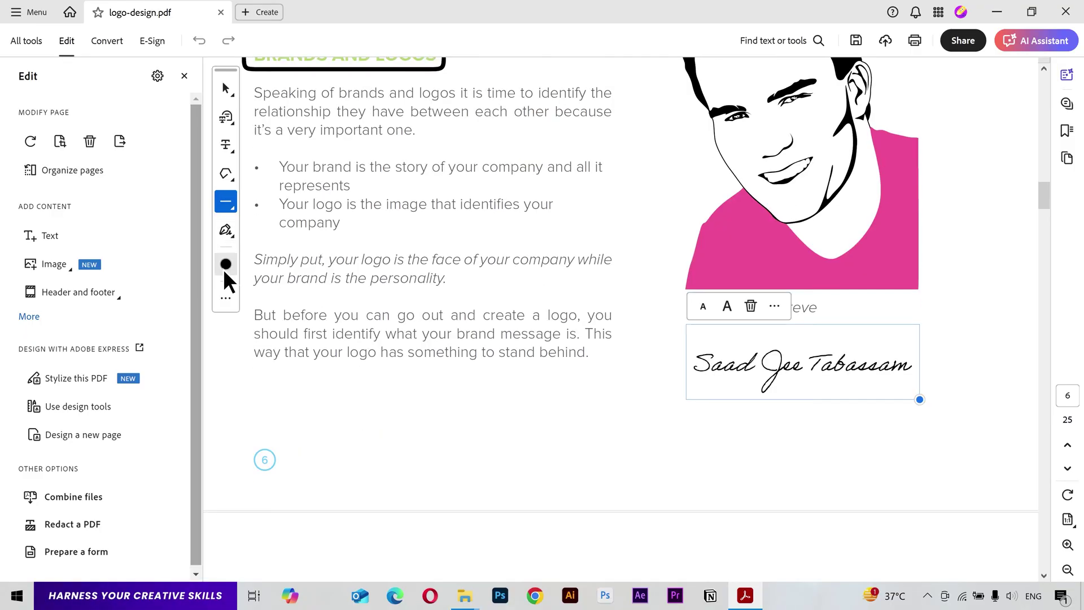
click(224, 295)
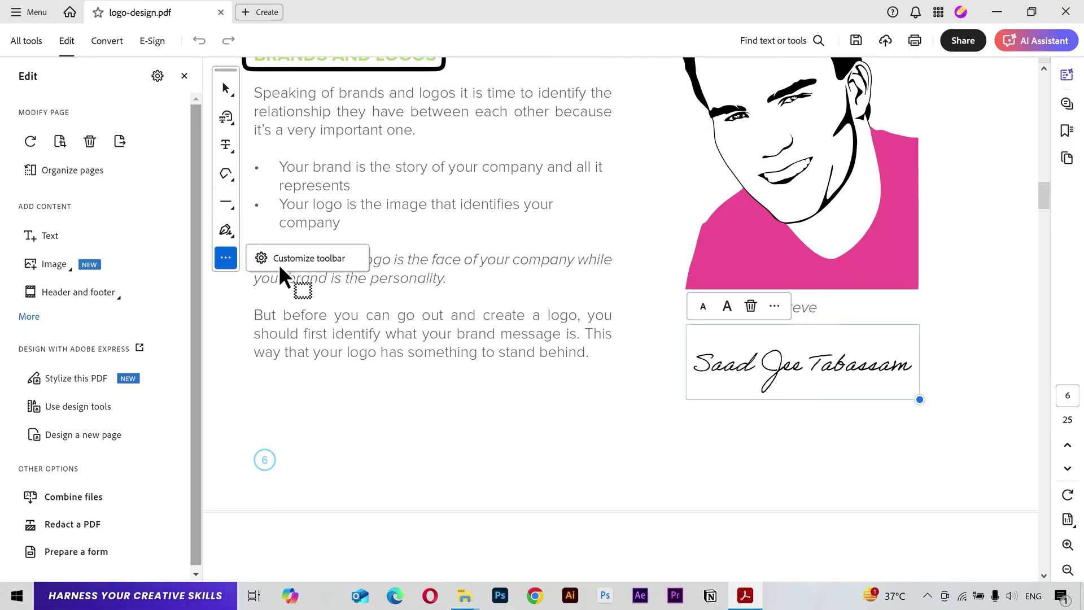
click(224, 260)
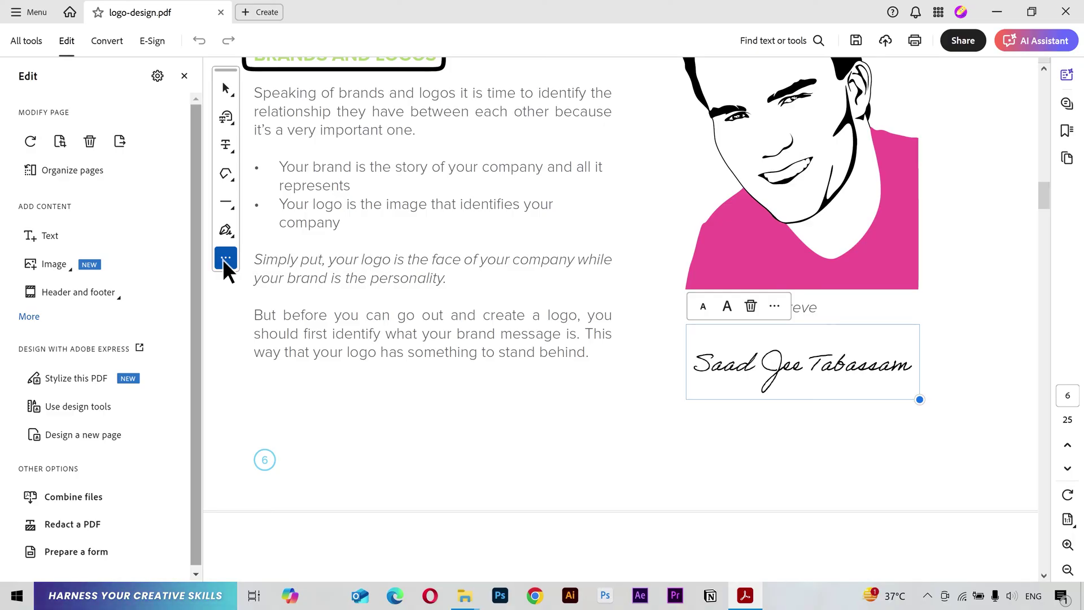
scroll(963, 237, down, 15)
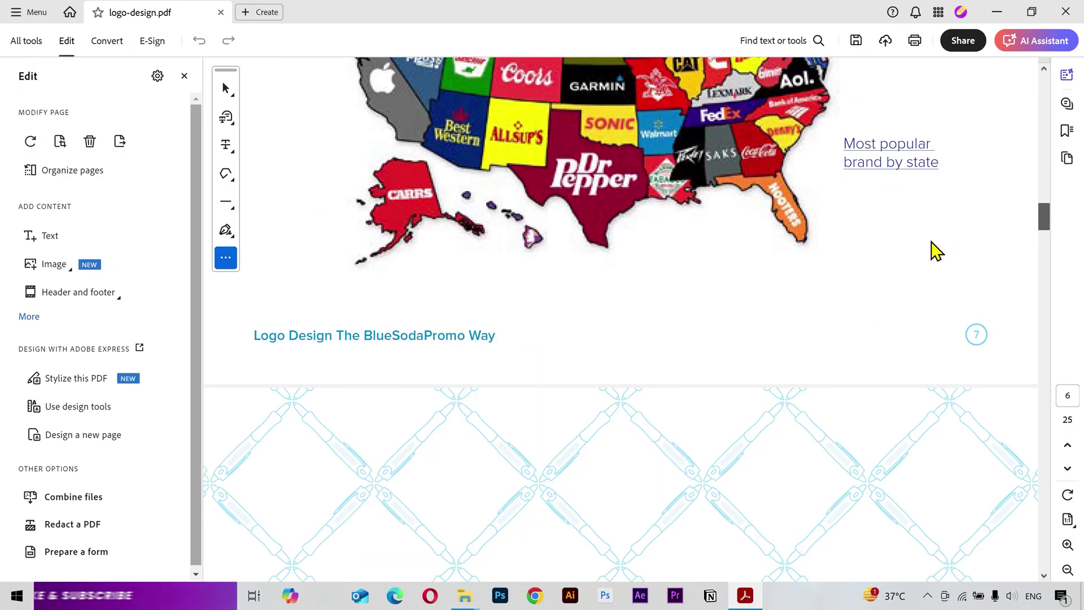
Step: In Organize Pages, move page 3 to just before page 7
scroll(811, 242, up, 6)
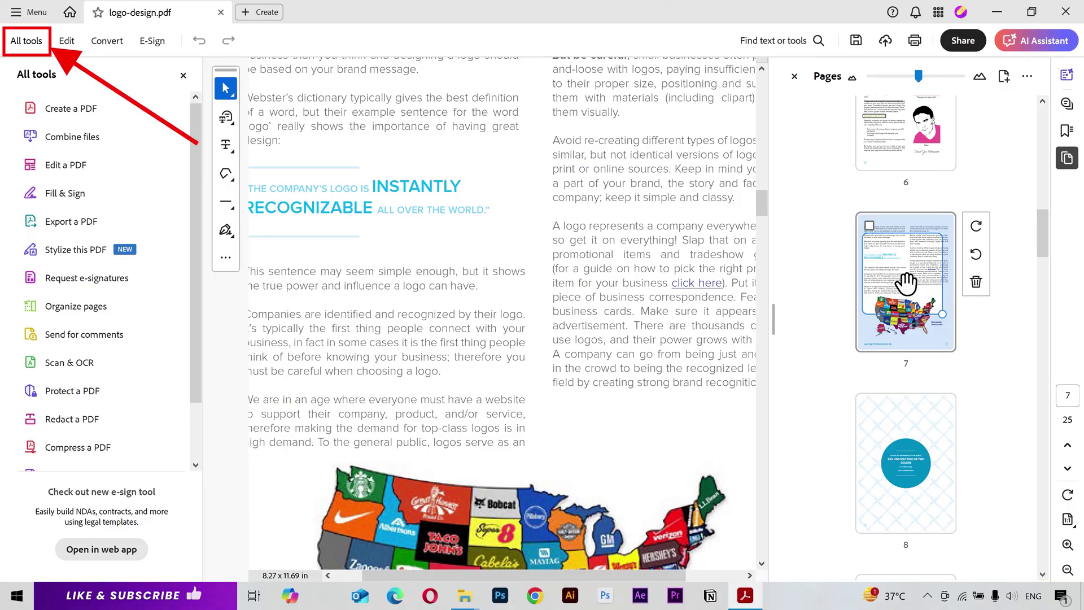
click(88, 309)
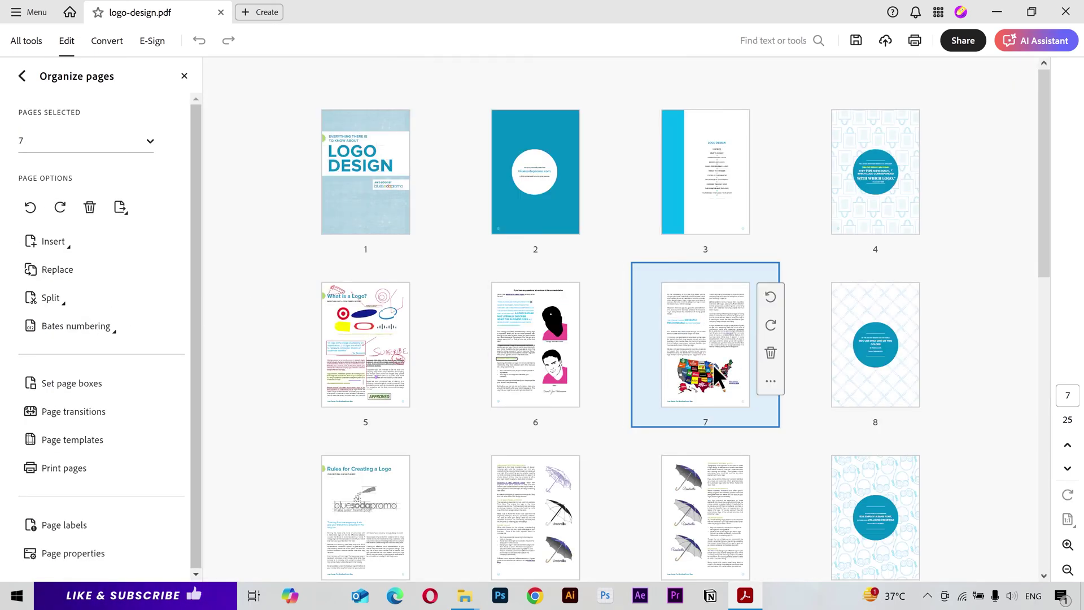
scroll(711, 356, down, 10)
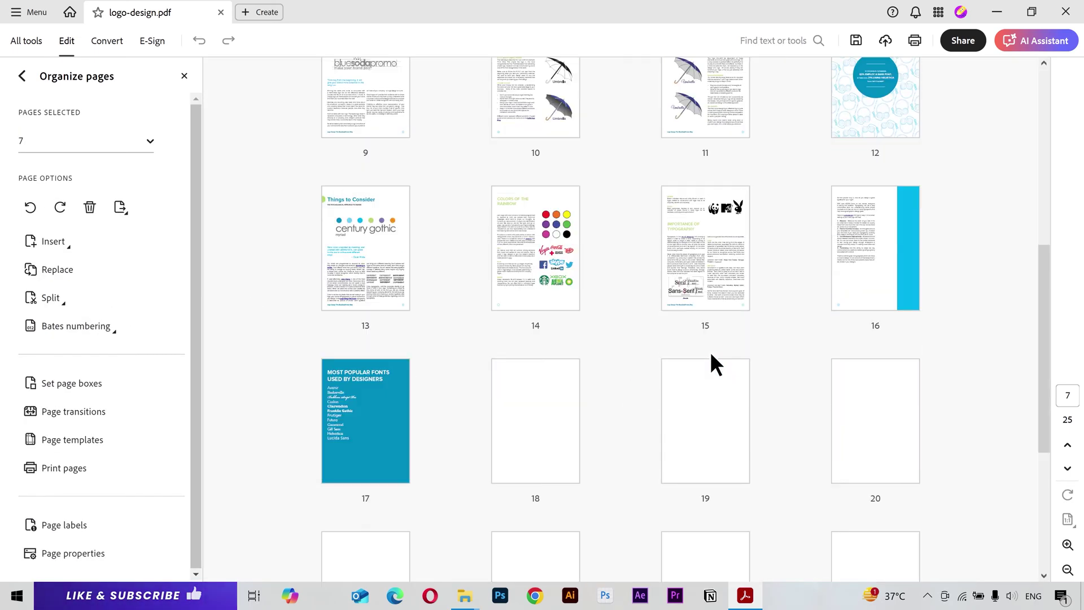
scroll(711, 356, up, 9)
scroll(710, 351, up, 1)
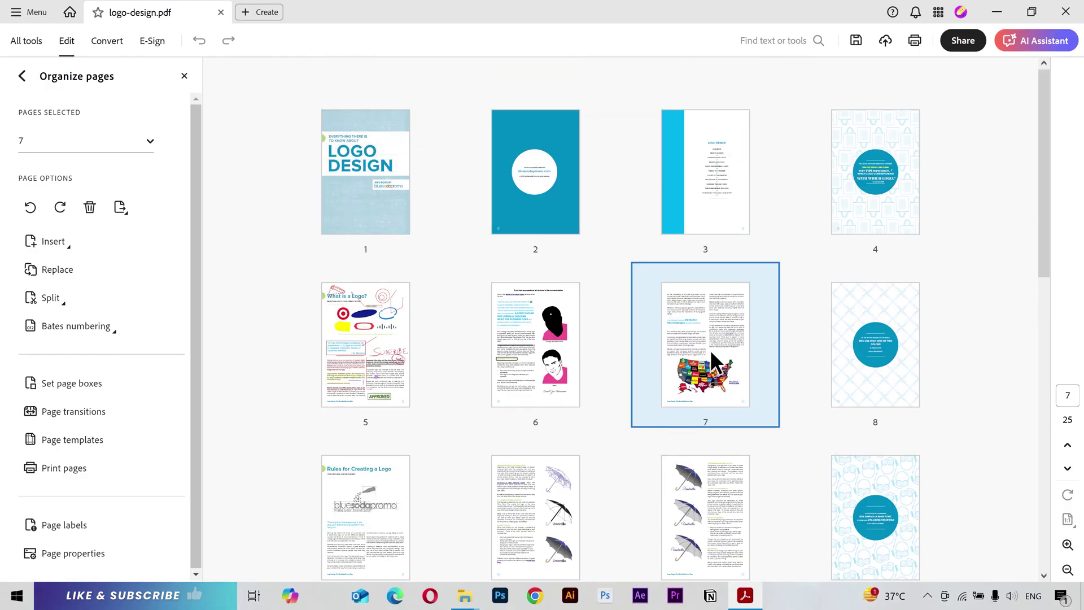
drag(710, 341, 484, 181)
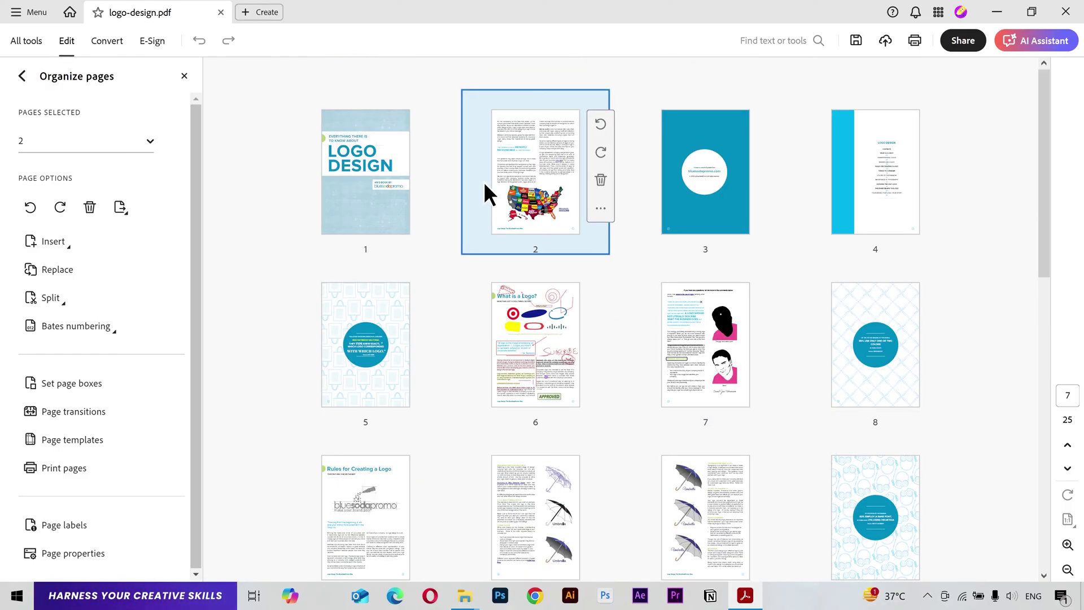
mouse_move(364, 172)
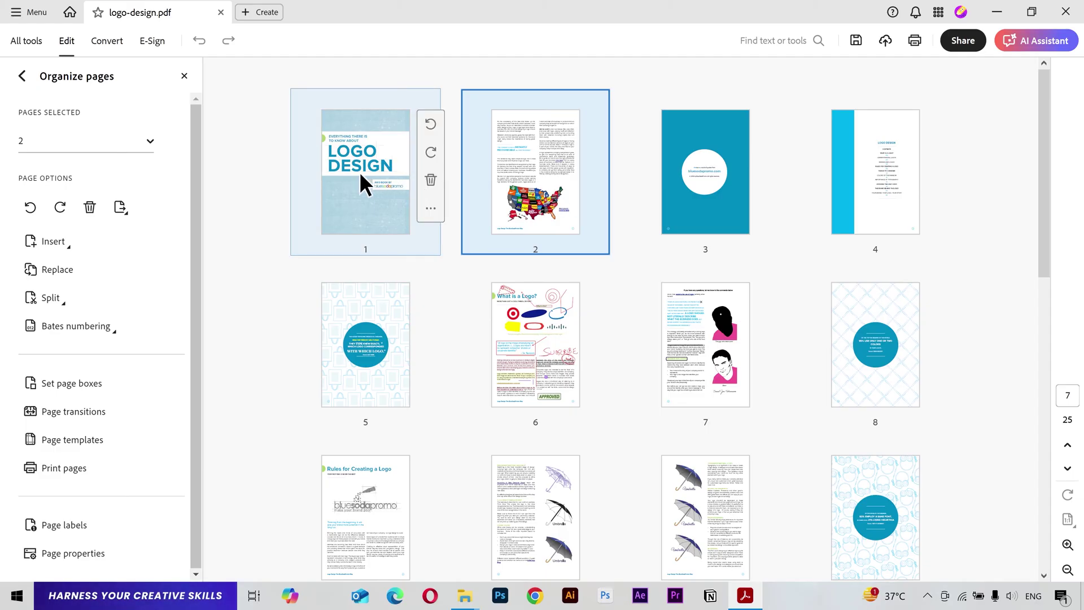
mouse_move(716, 178)
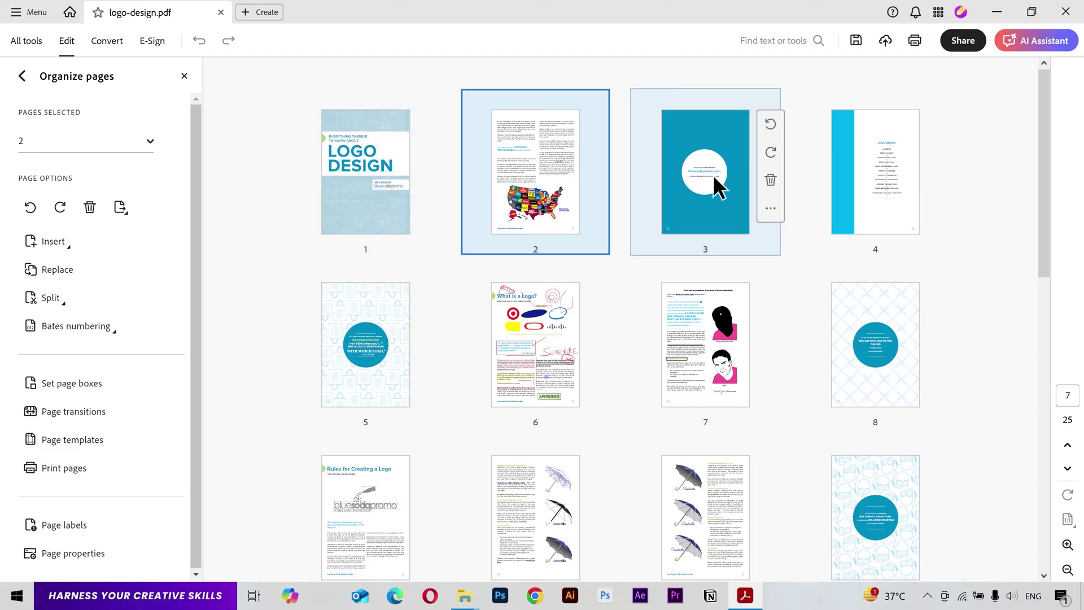
drag(714, 175, 636, 356)
Step: Move the three-umbrella page to just before page 16
scroll(637, 356, down, 5)
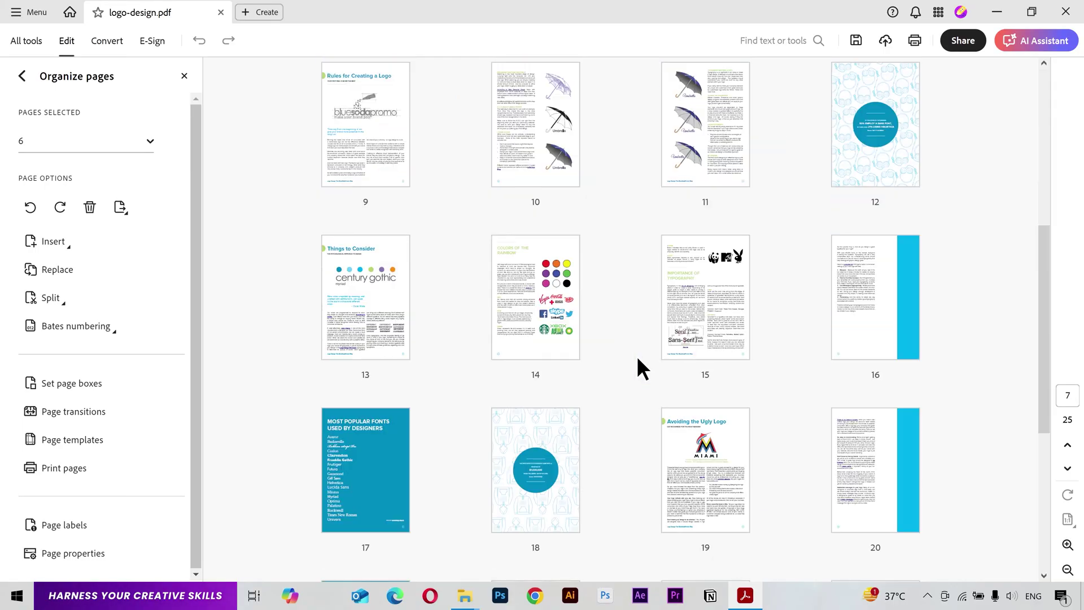
scroll(637, 356, up, 1)
drag(689, 191, 808, 382)
scroll(808, 382, up, 5)
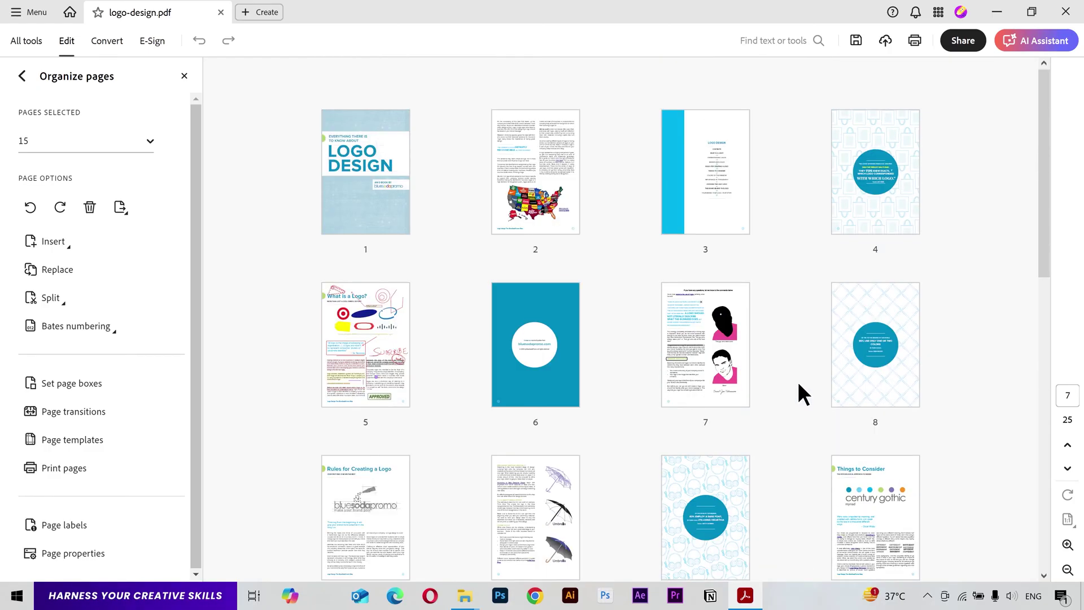
Step: Rotate pages 2 and 4 to landscape and give page 6 two quarter turns
click(534, 166)
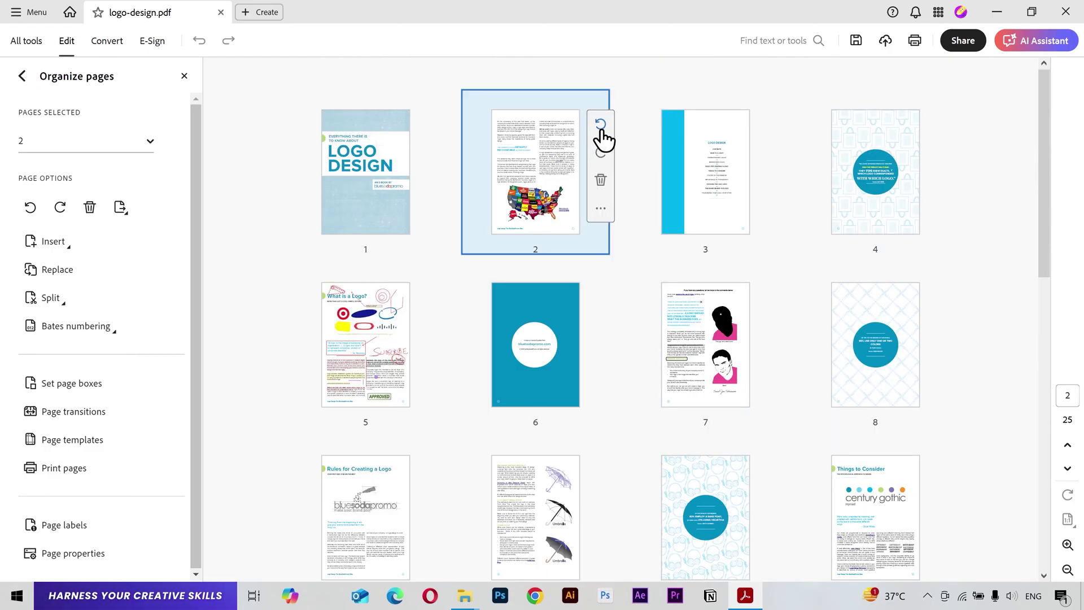
click(602, 153)
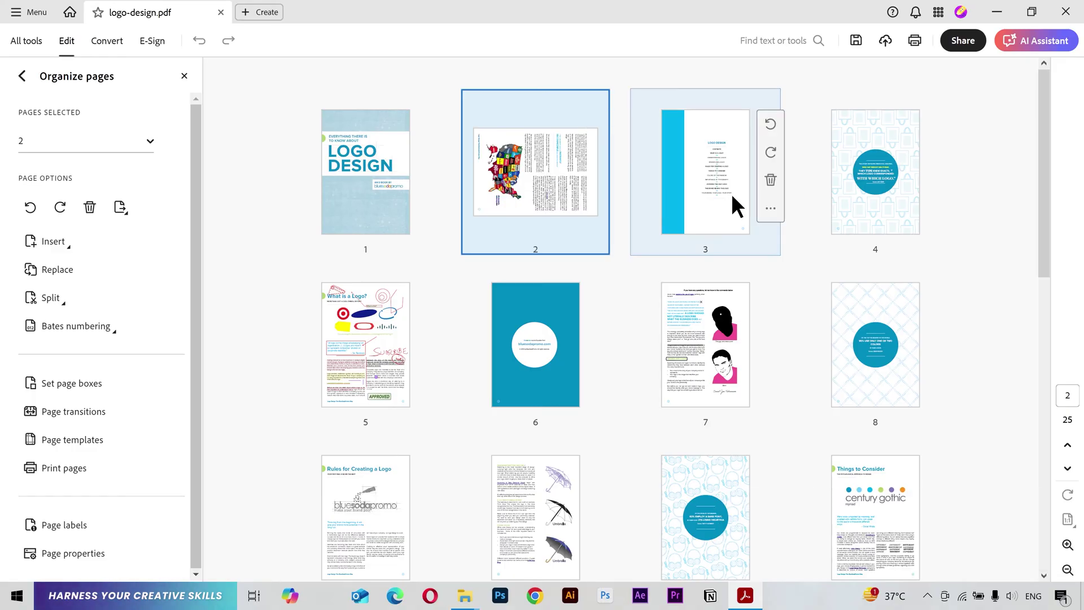
click(917, 127)
click(939, 124)
click(574, 311)
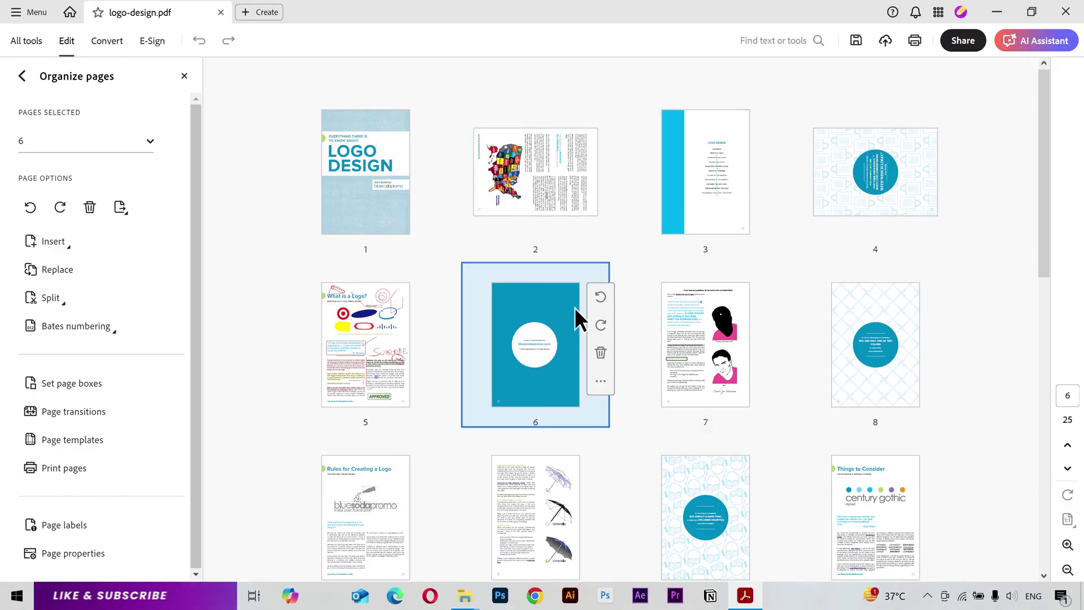
click(600, 296)
click(602, 298)
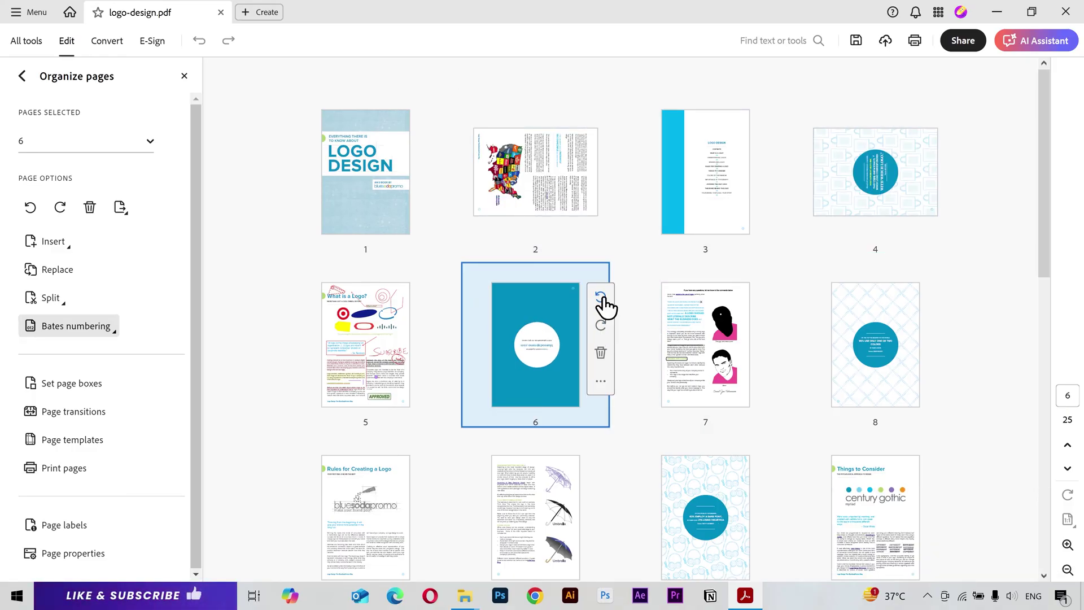
scroll(621, 464, down, 12)
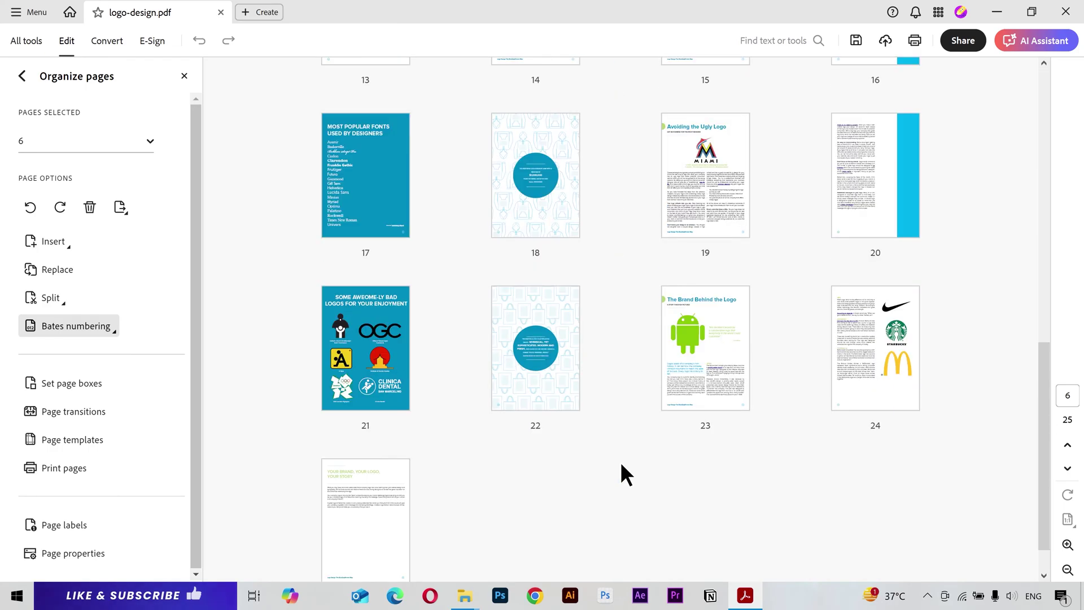
click(620, 463)
scroll(620, 464, up, 5)
scroll(621, 462, up, 1)
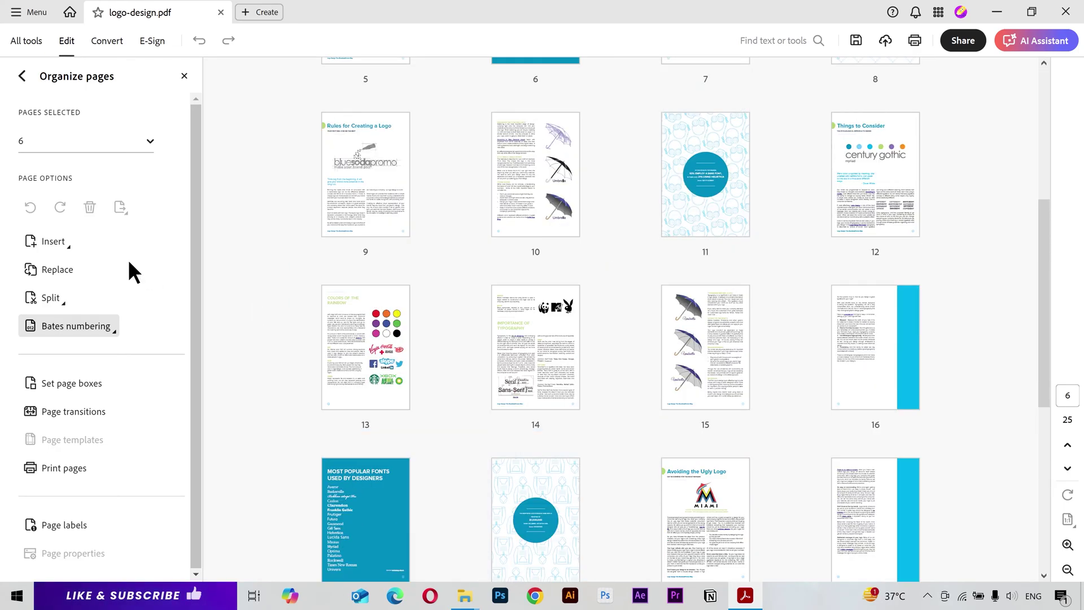
Step: Insert a blank page after page 2 and rotate it clockwise to portrait
click(69, 245)
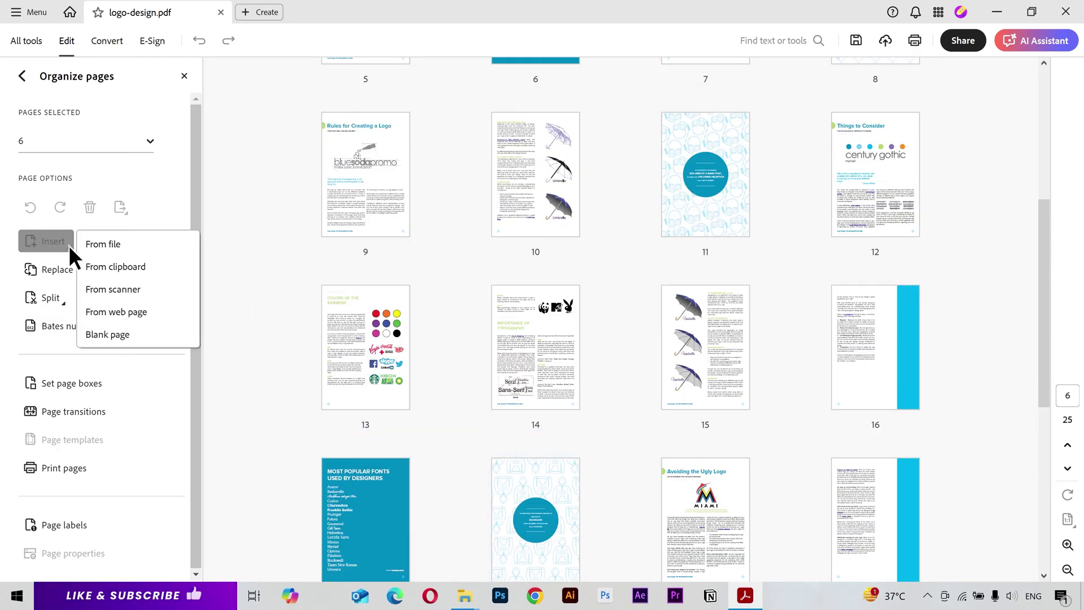
click(102, 326)
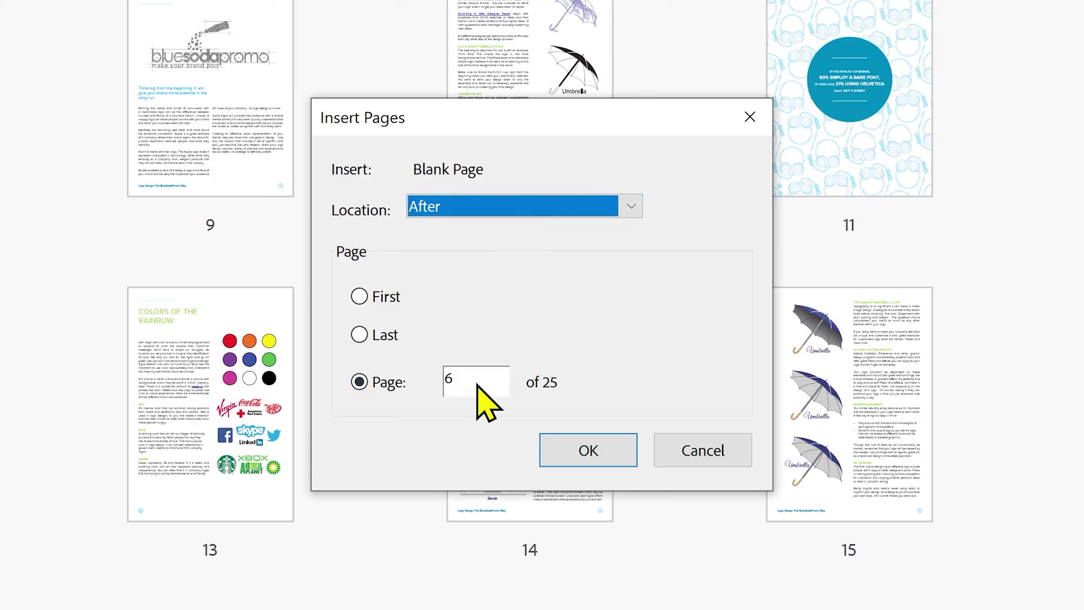
click(426, 384)
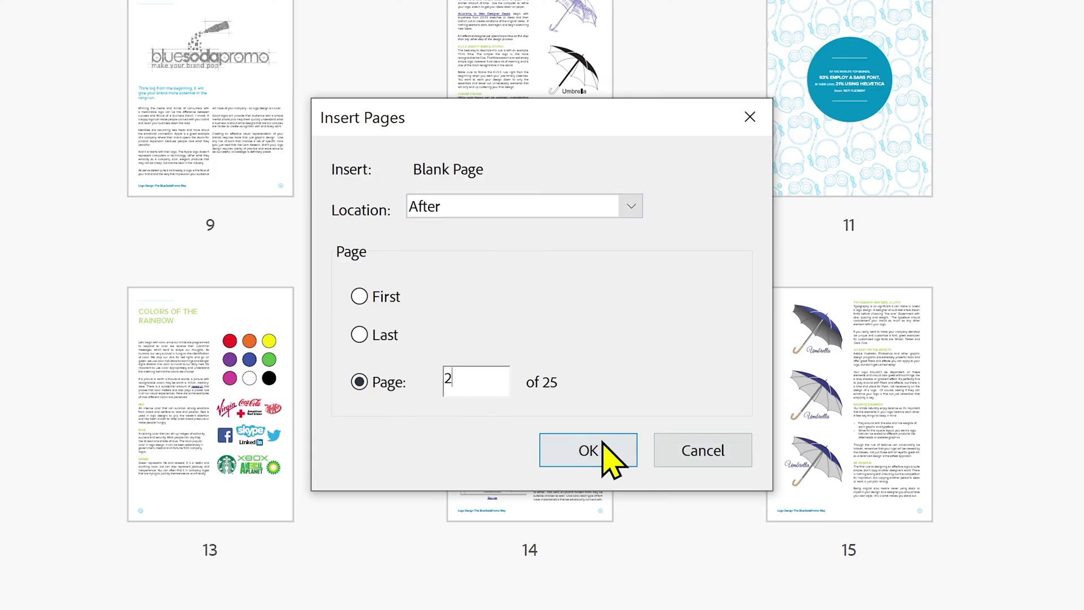
click(590, 450)
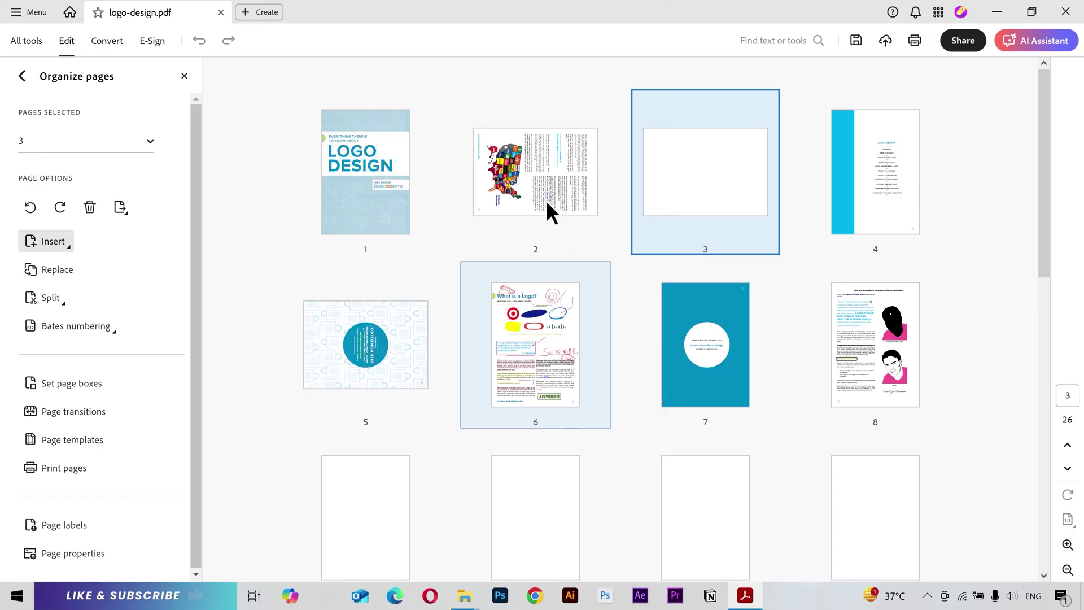
mouse_move(672, 195)
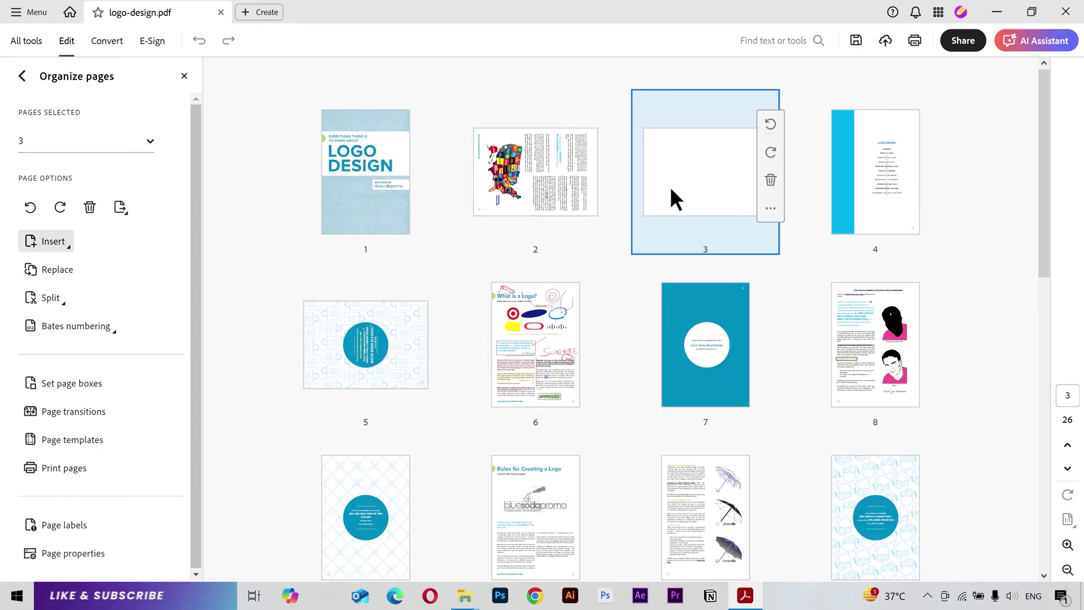
click(771, 154)
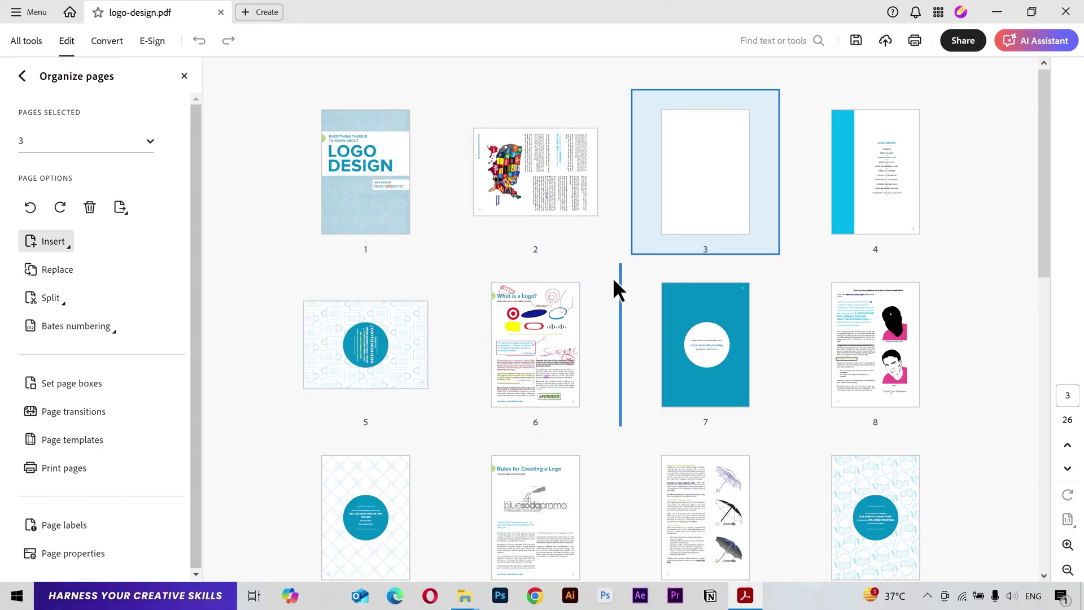
Step: Drag LDCBrand_Guidelines_0309.pdf from the E-Books folder into the page grid after page 8
mouse_move(464, 594)
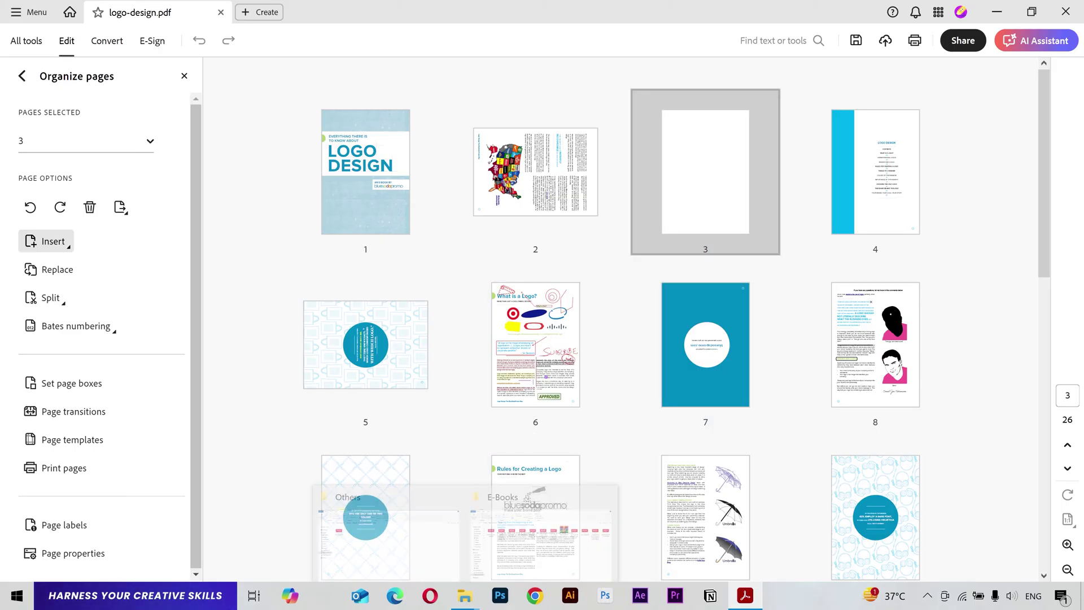
click(483, 565)
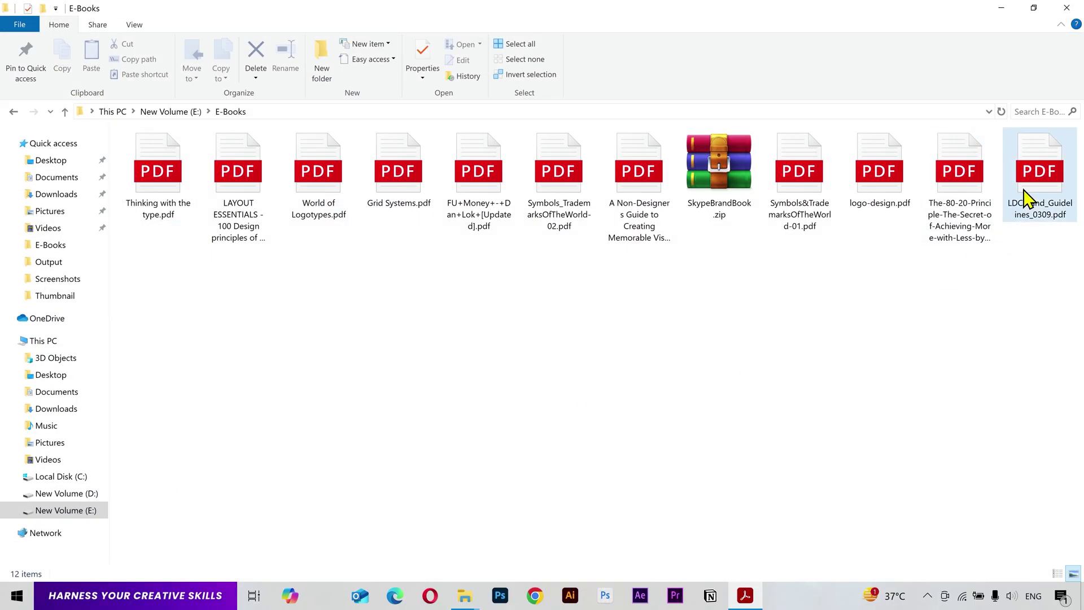
drag(1040, 186, 944, 359)
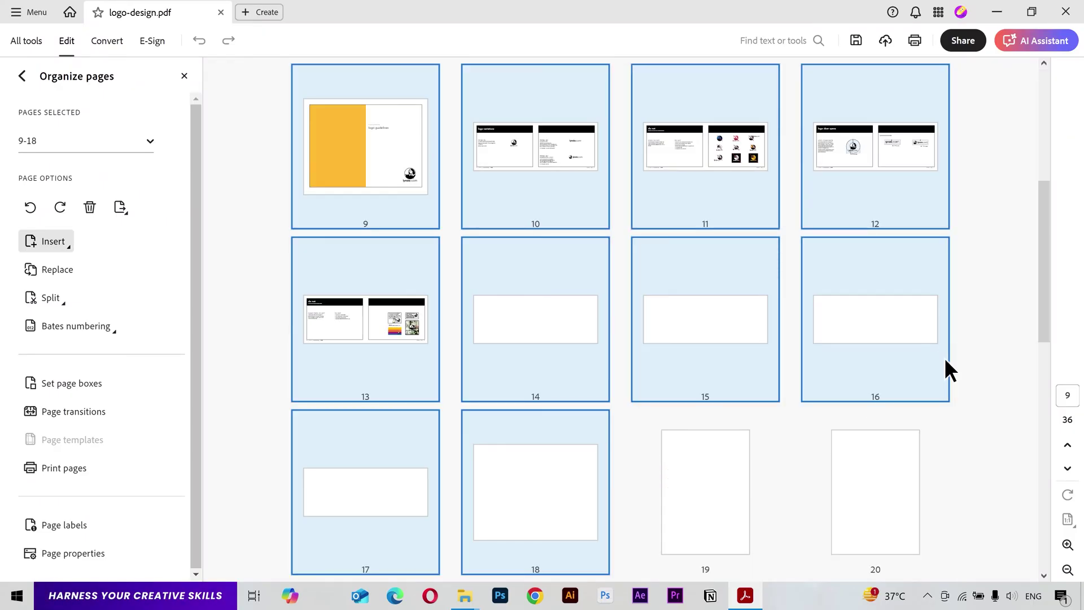
drag(1044, 292, 1048, 229)
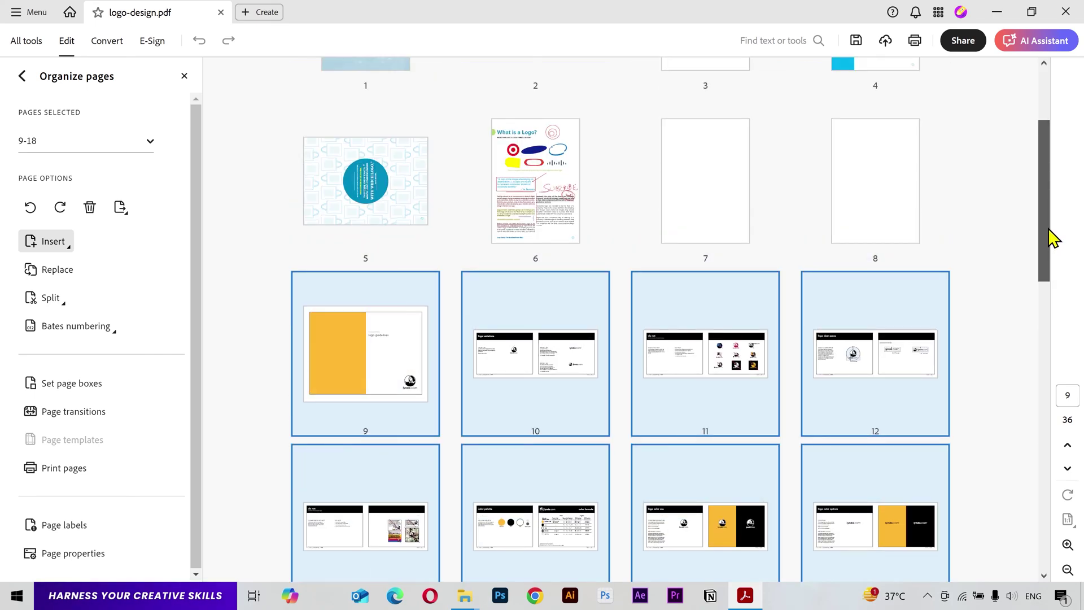
Step: Move page 14 up to sit between pages 10 and 11
scroll(862, 364, down, 3)
click(791, 362)
drag(561, 395, 632, 211)
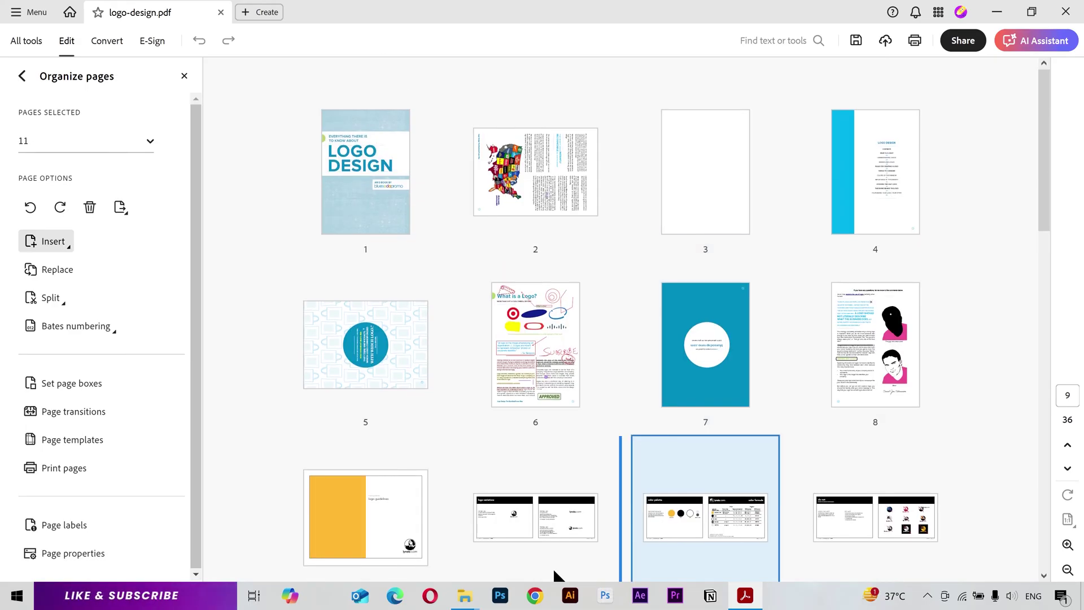
Step: Drag the Nike thumbnail image from the Render folder into the grid as page 7
mouse_move(464, 596)
click(491, 551)
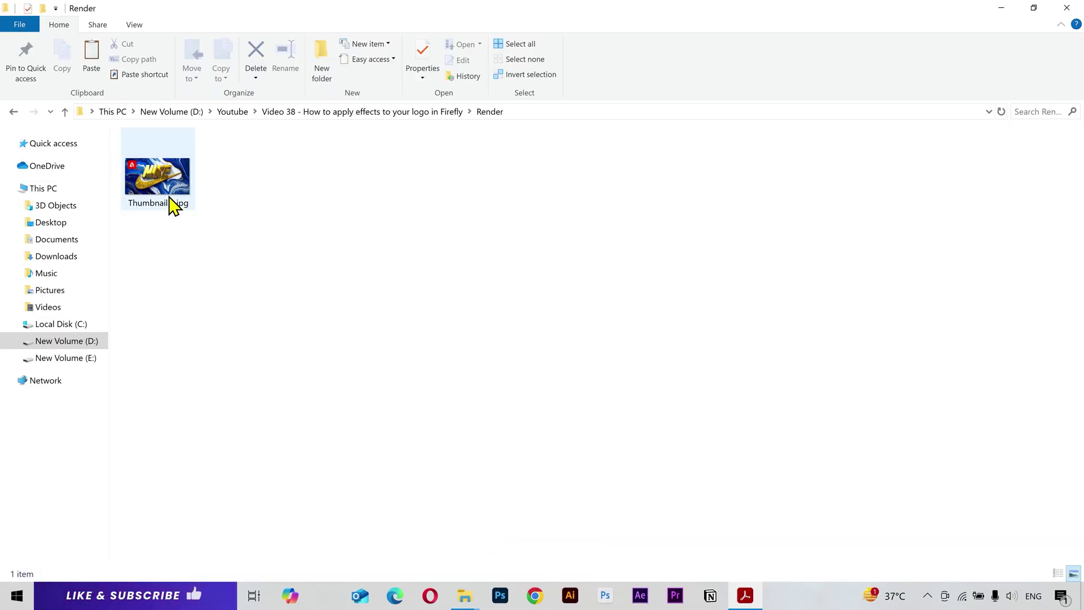
drag(169, 206, 608, 354)
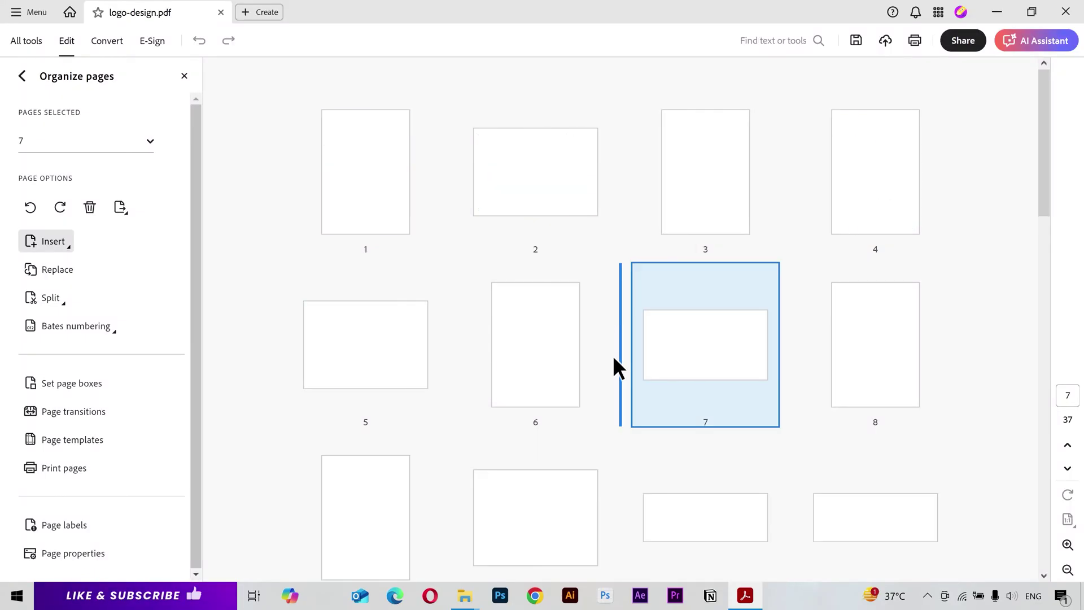
Step: Leave Organize pages and go to page 6 of the document
double_click(705, 348)
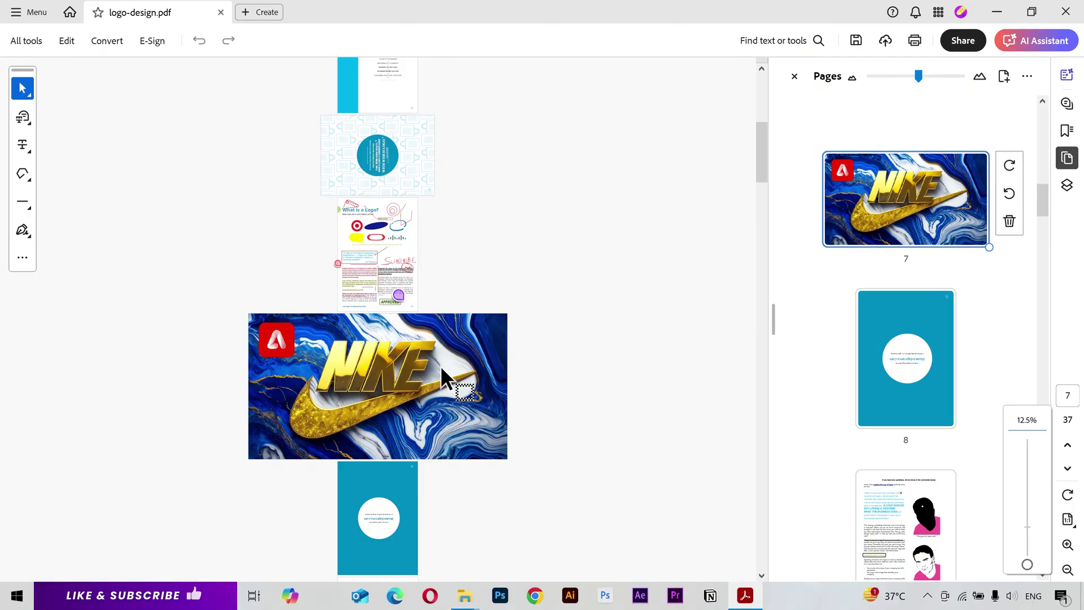
scroll(441, 364, up, 1)
scroll(887, 360, up, 3)
scroll(886, 360, up, 2)
click(891, 279)
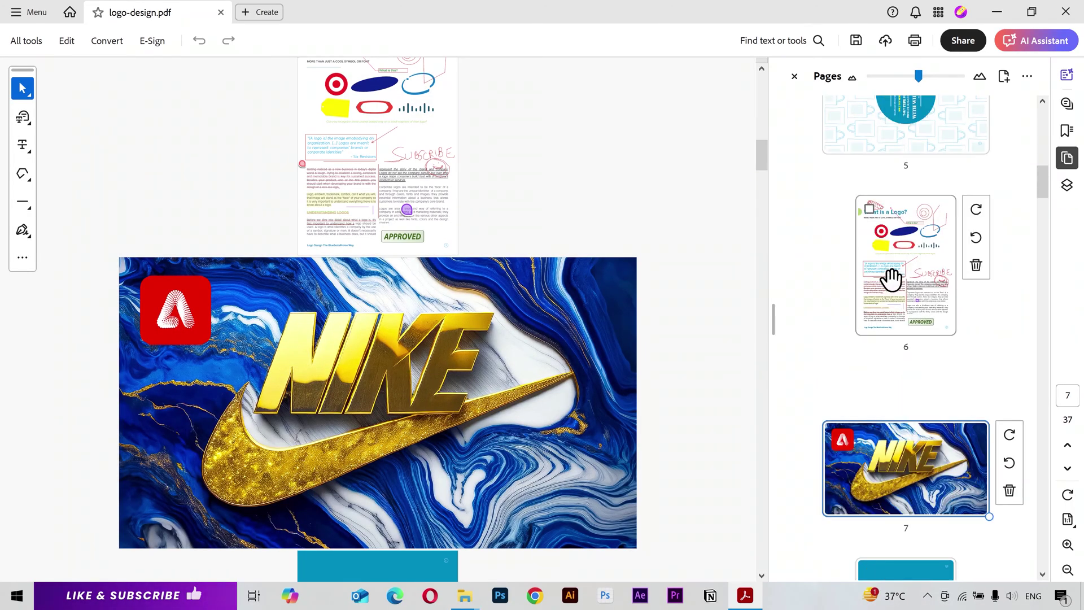
click(21, 40)
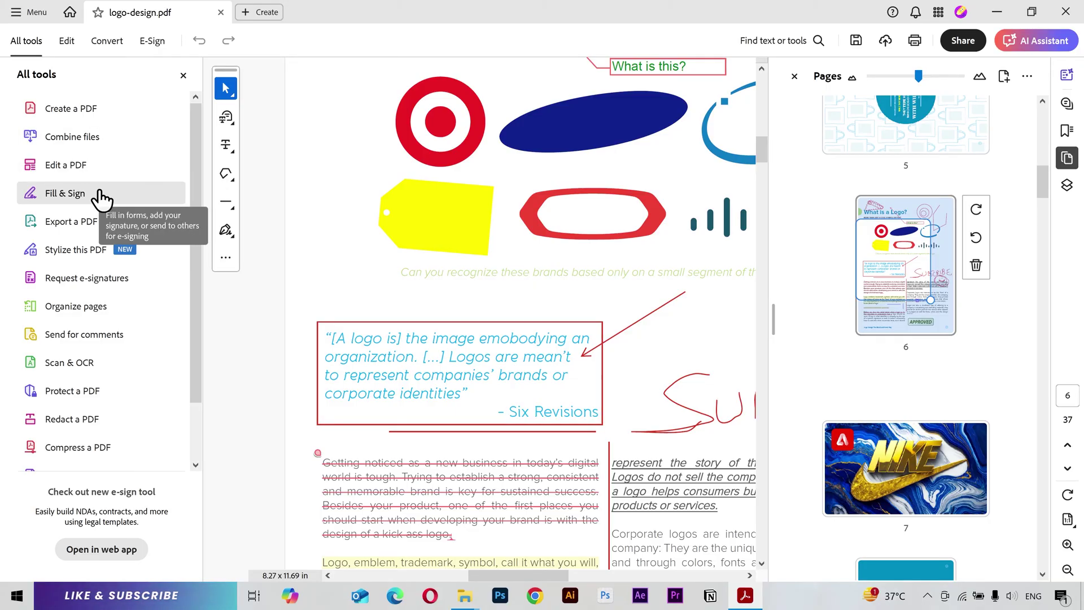
Step: Go to page 22 and close the page thumbnails panel
scroll(108, 407, down, 1)
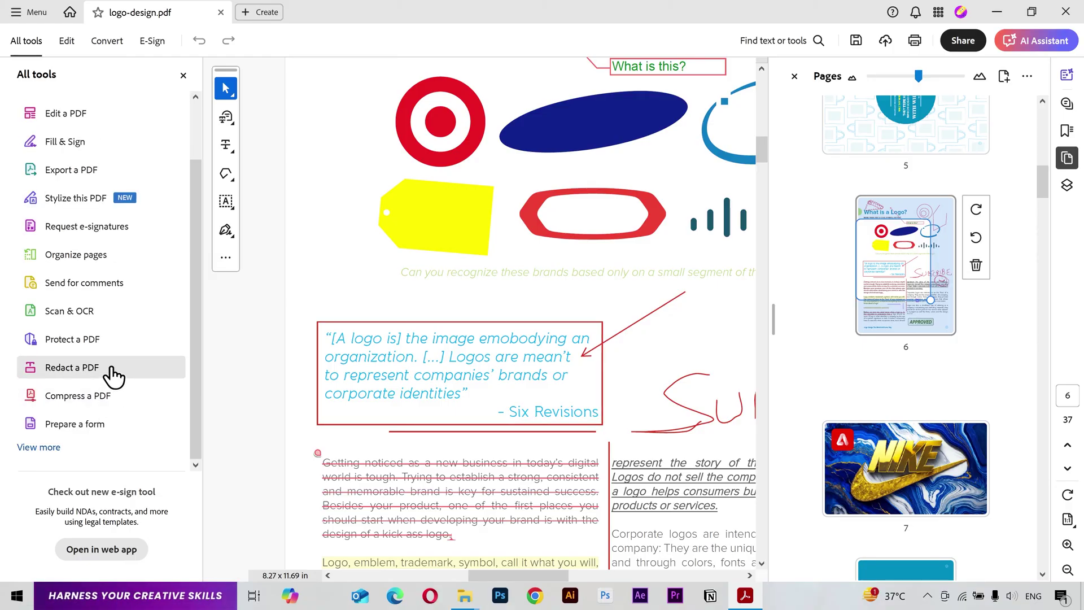
scroll(990, 407, down, 10)
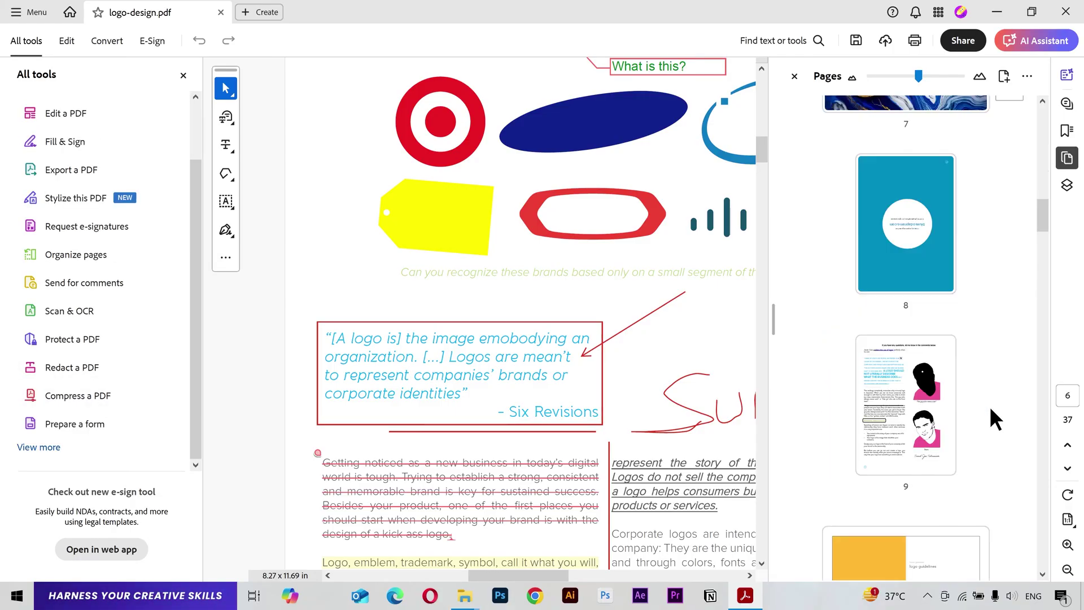
scroll(991, 406, down, 6)
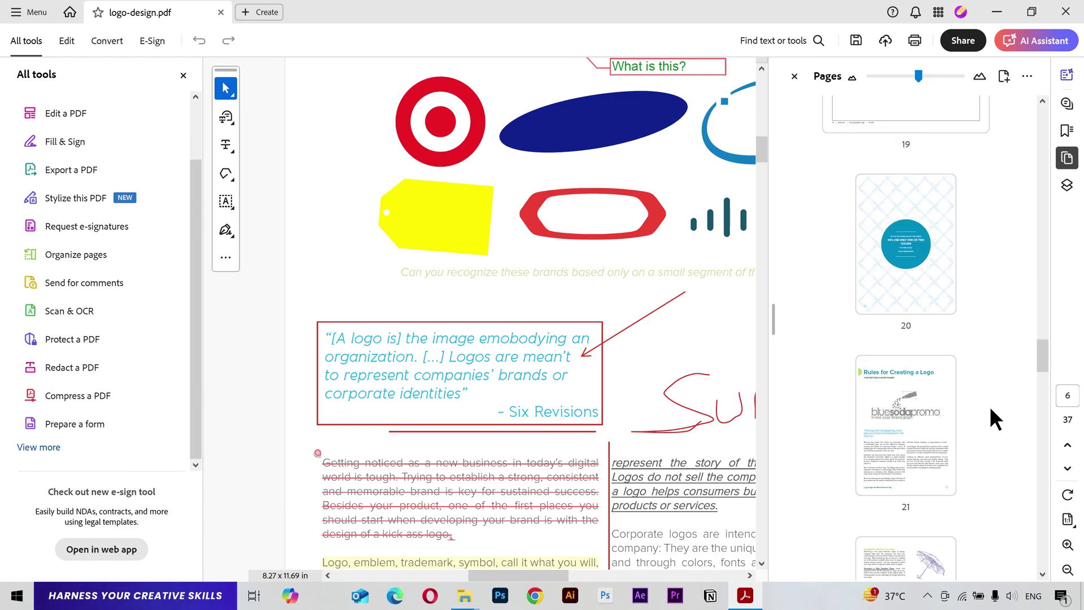
drag(906, 469, 1031, 155)
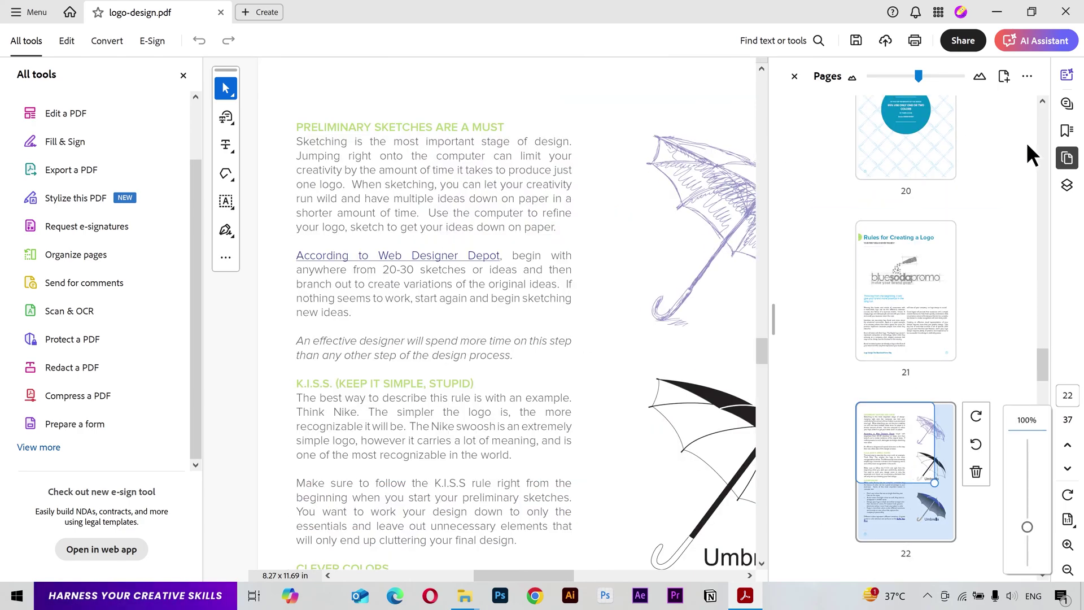
click(1068, 160)
Step: Redact 'Sketching is the most important stage of design.' and apply with hidden information removed
click(79, 370)
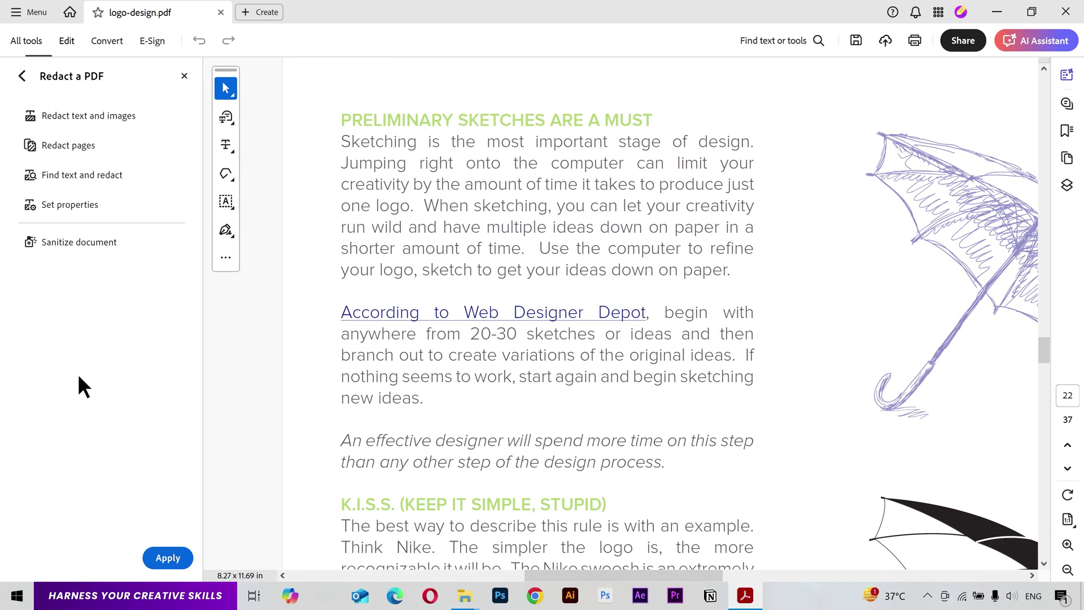
drag(341, 142, 754, 141)
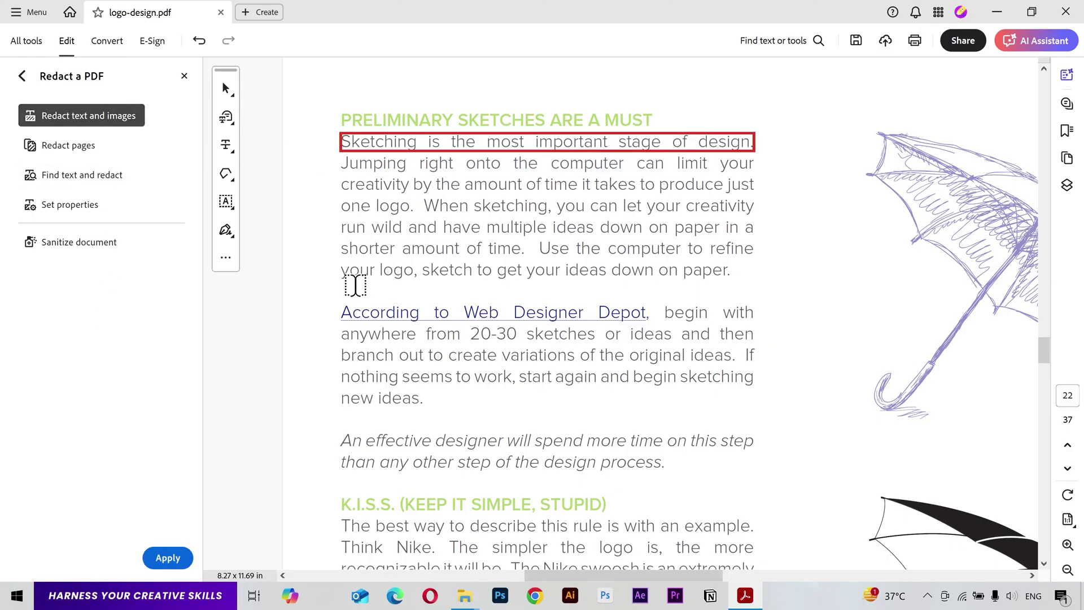
click(168, 558)
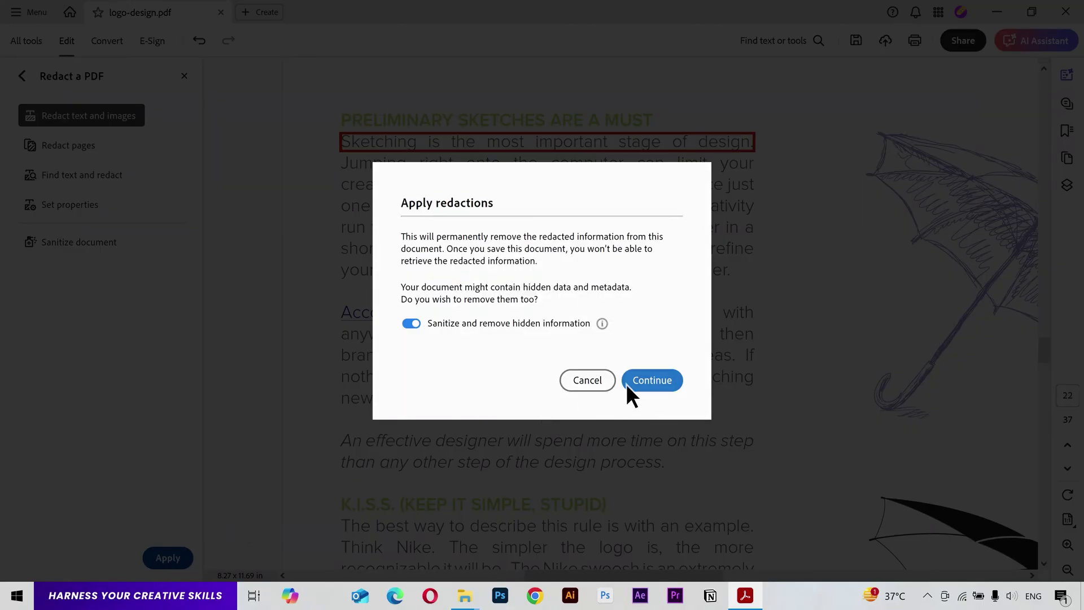
click(650, 381)
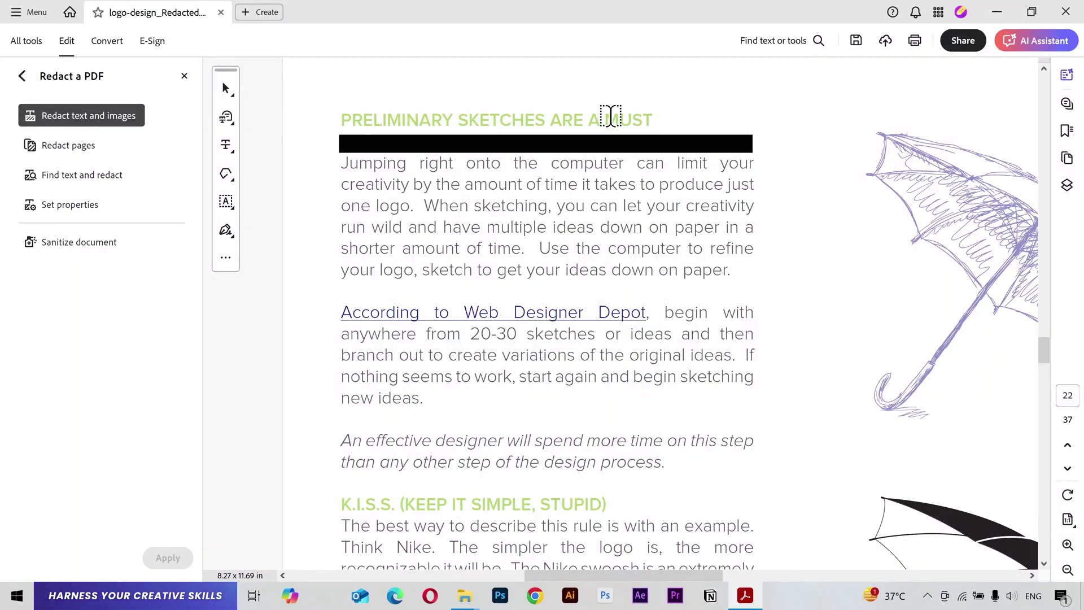
Step: Cancel the Mark Page Range redaction and start Find text and redact instead
click(101, 144)
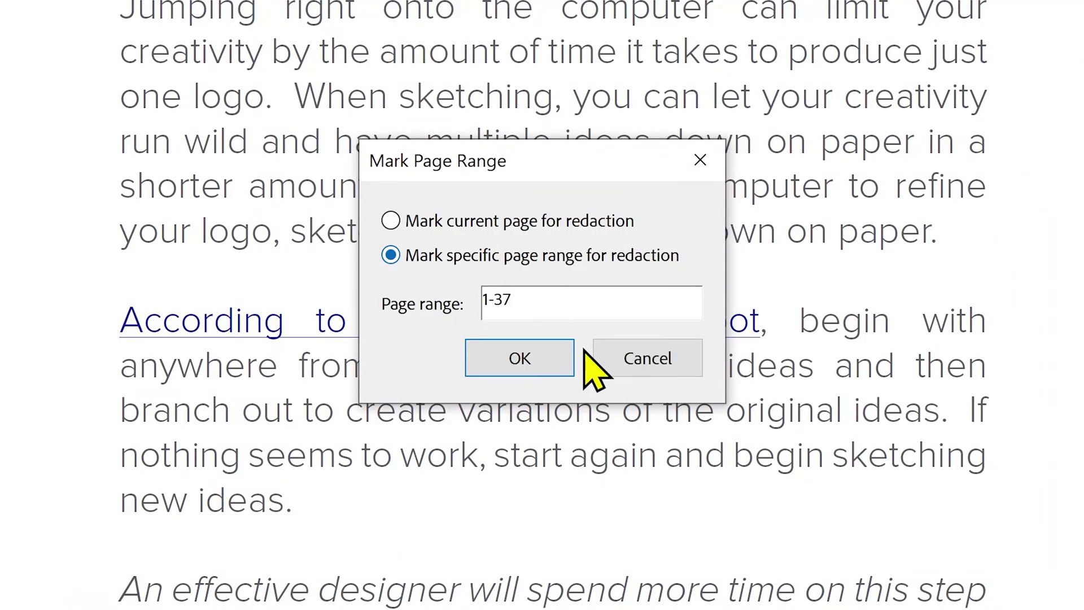
click(618, 367)
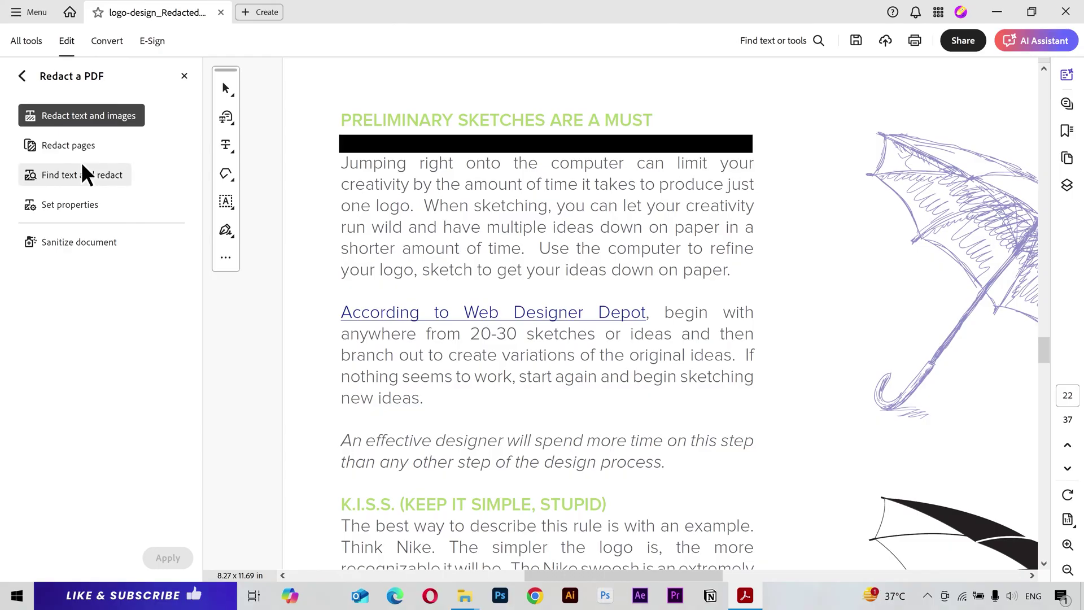
click(85, 173)
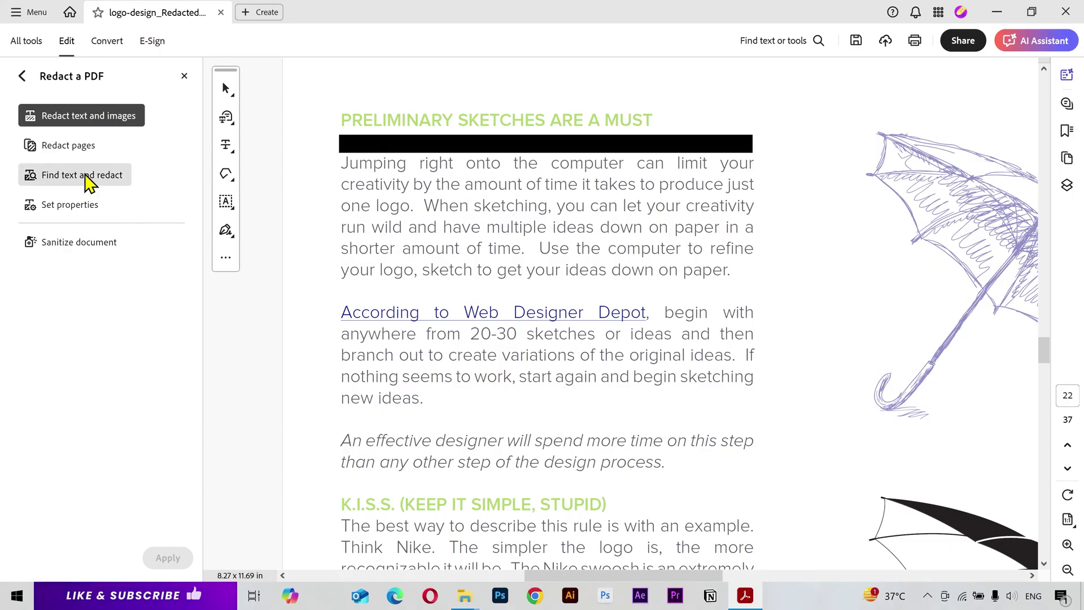
click(87, 180)
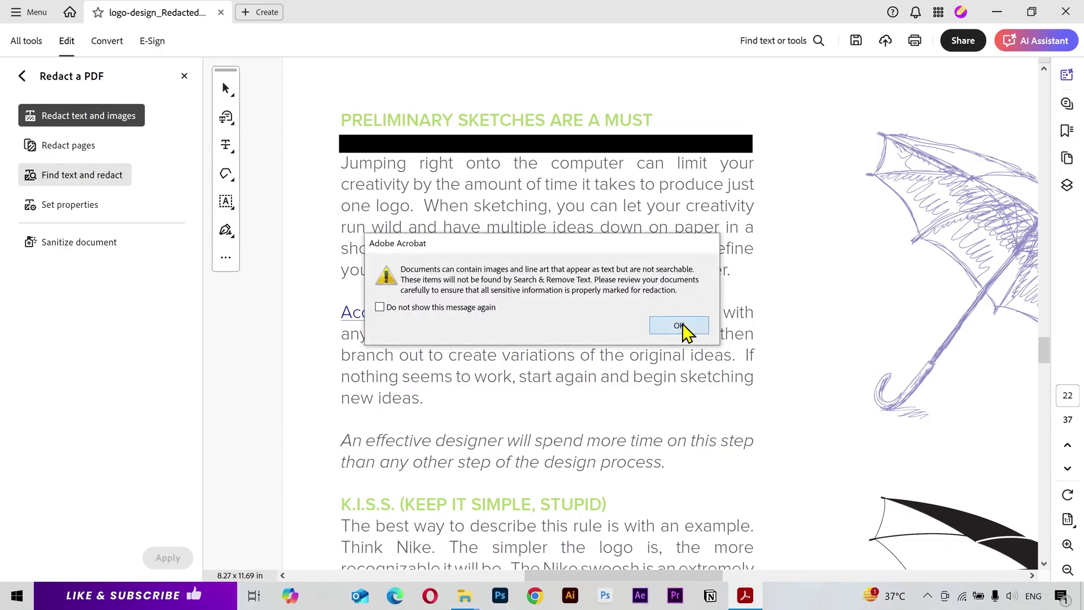
Step: Dismiss the image warning and search whole words only for 'your', getting 99 results
click(679, 326)
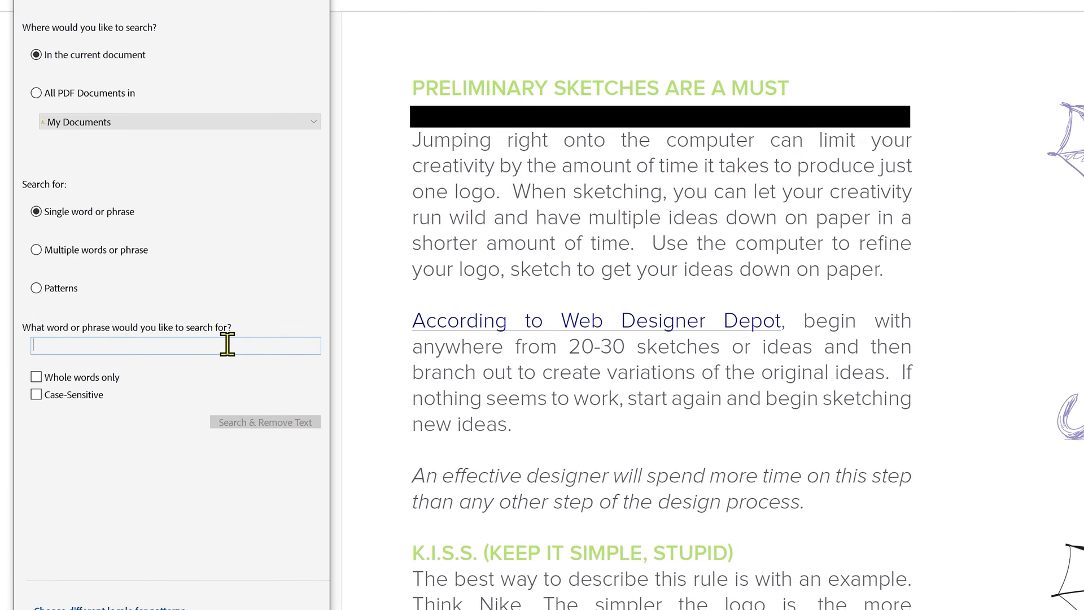
text(your)
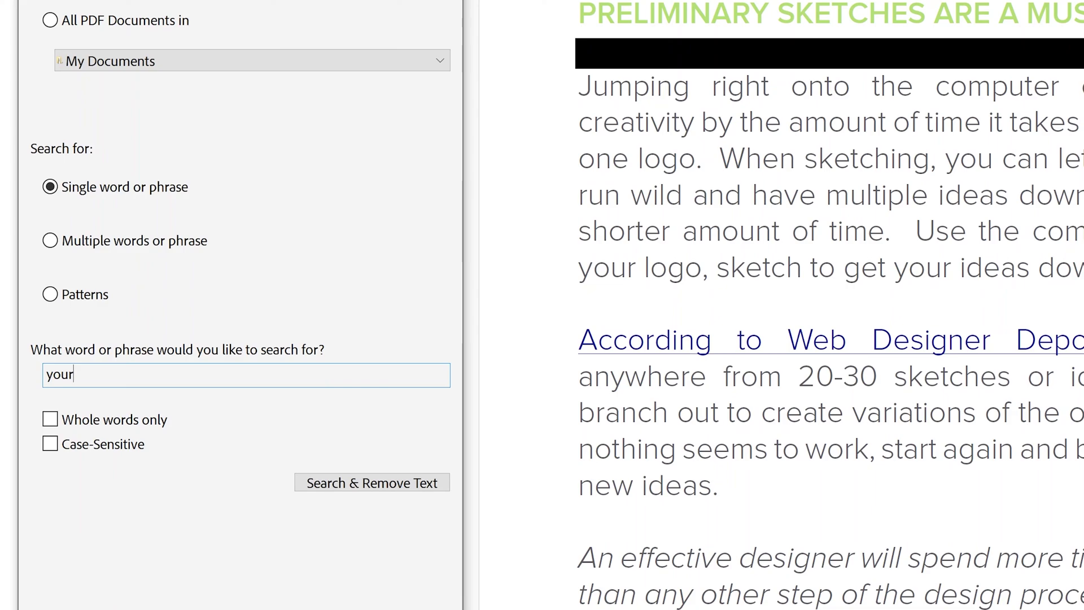
click(142, 421)
click(362, 485)
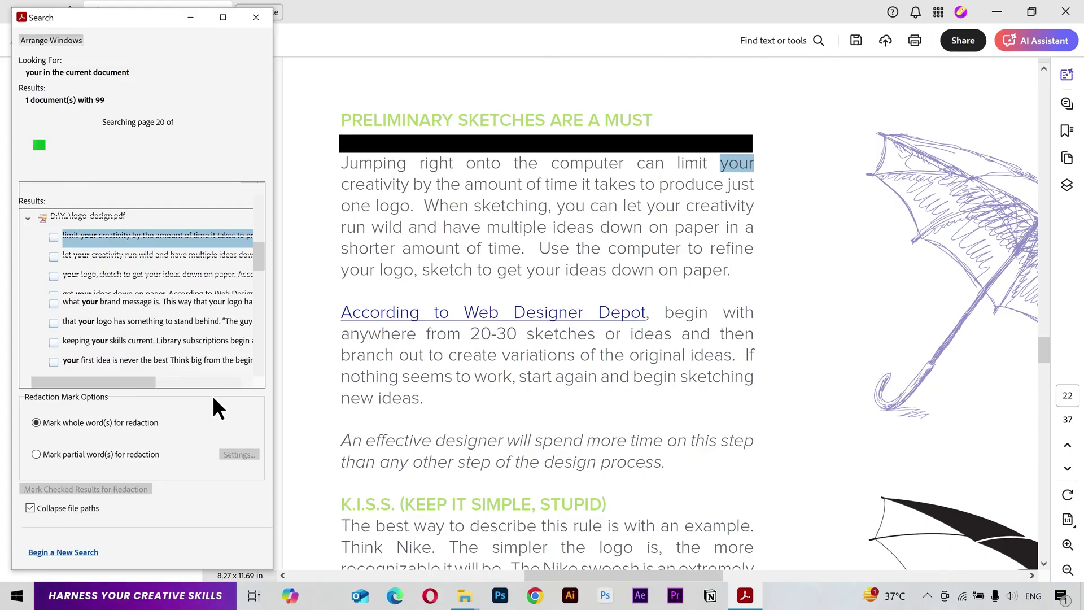
scroll(126, 220, up, 8)
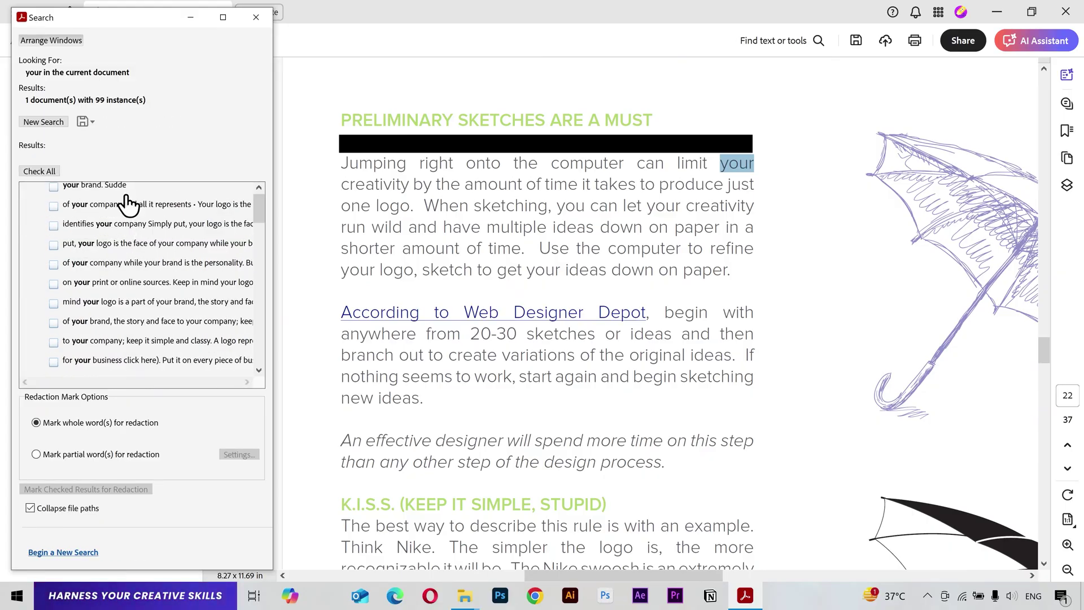
click(127, 216)
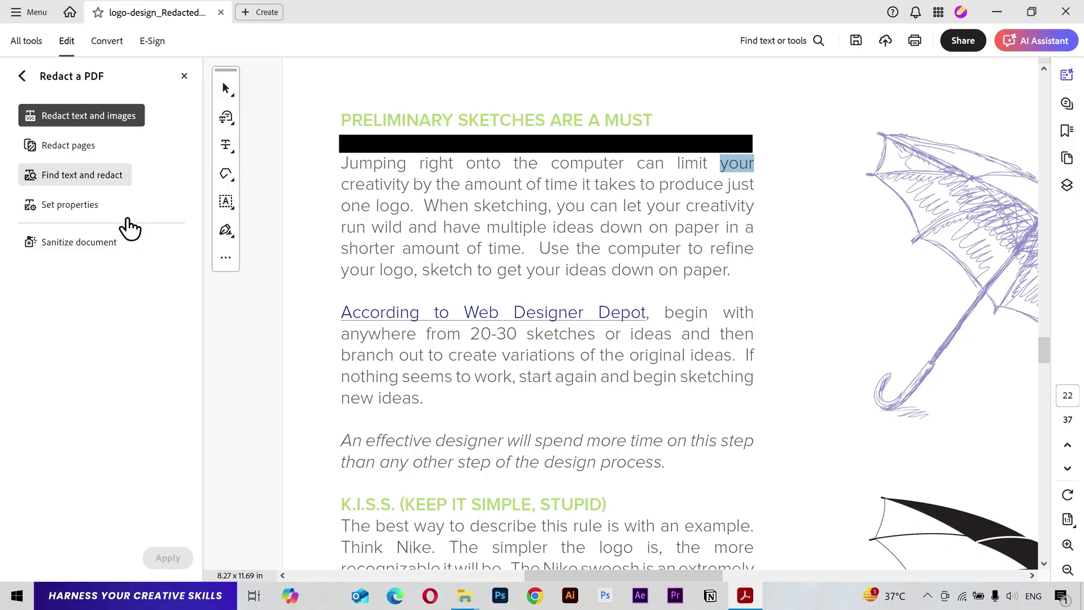
Step: Check all 99 'your' results, mark them for redaction and apply it
click(53, 211)
scroll(125, 284, down, 20)
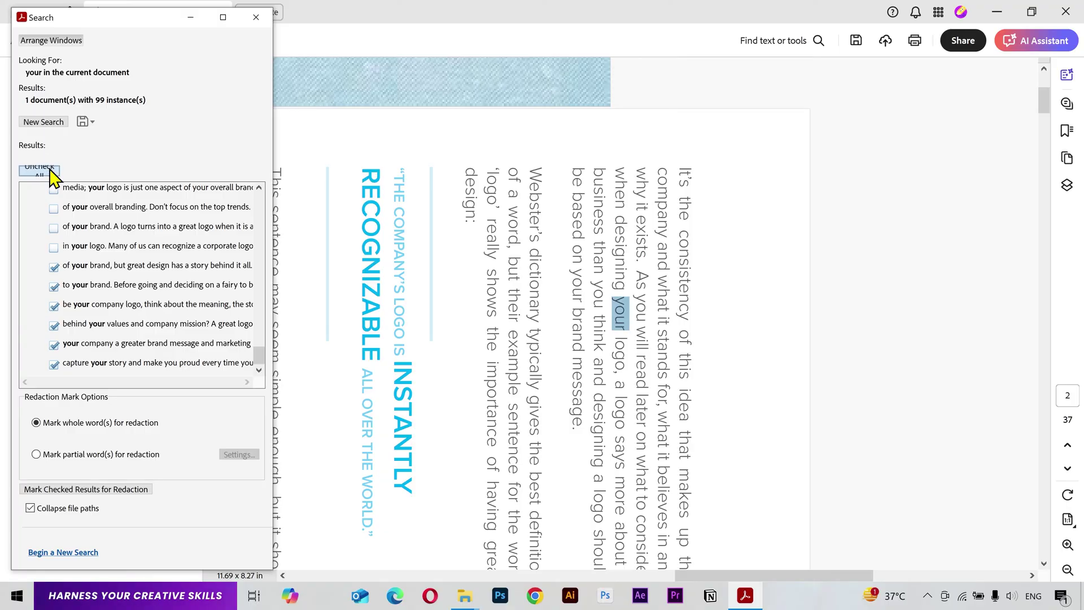
click(50, 171)
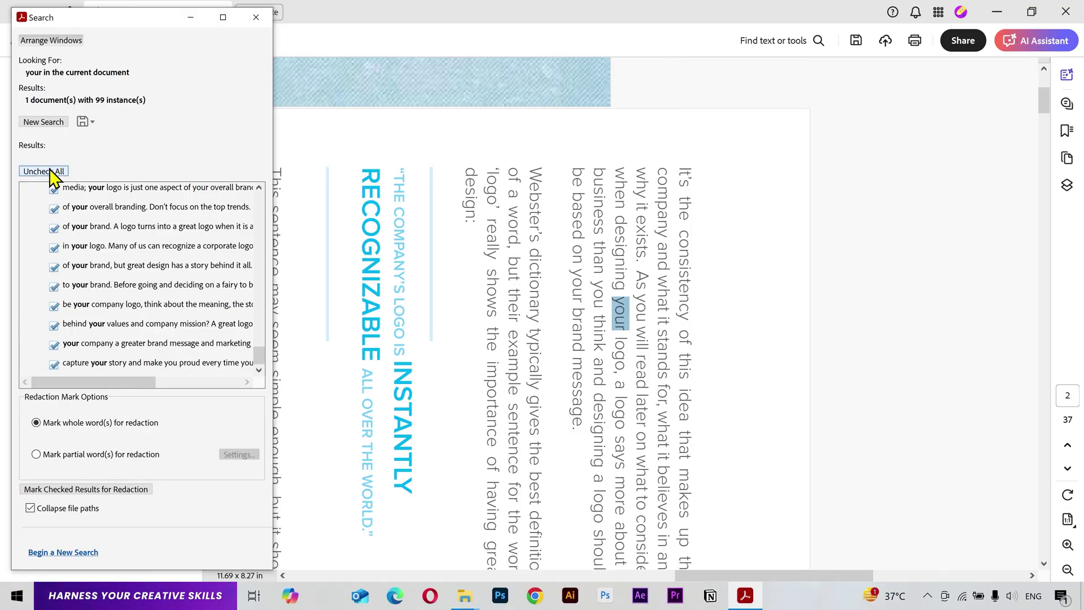
click(97, 488)
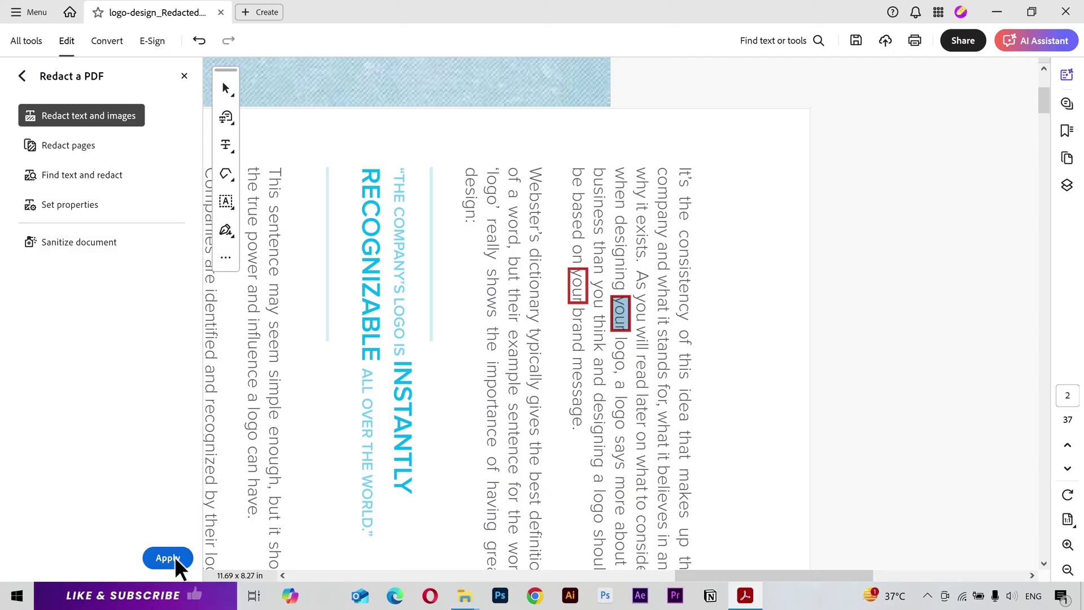
click(169, 558)
click(650, 380)
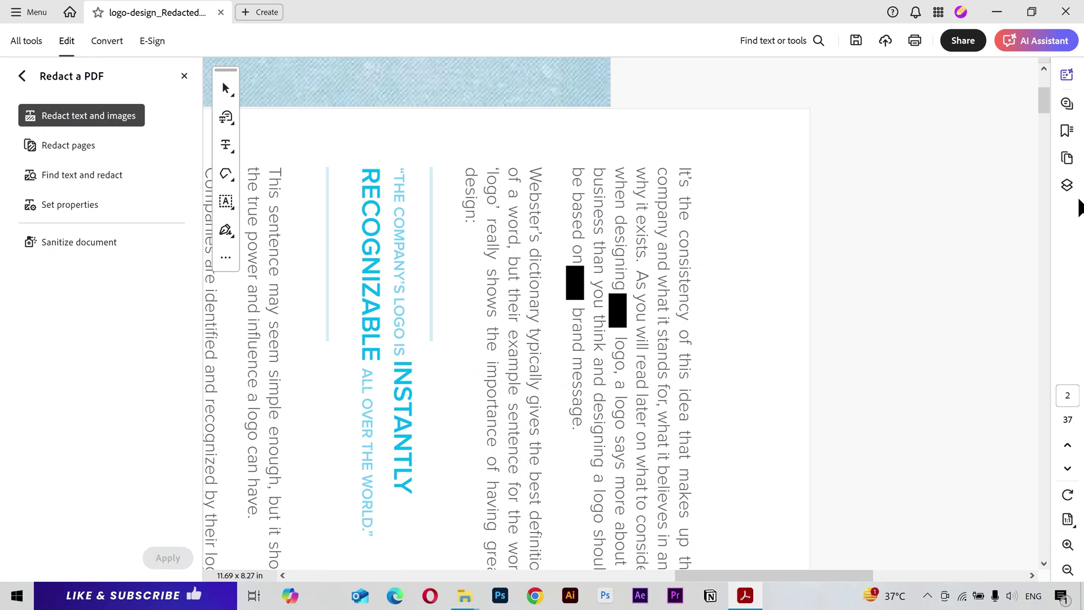
click(1067, 158)
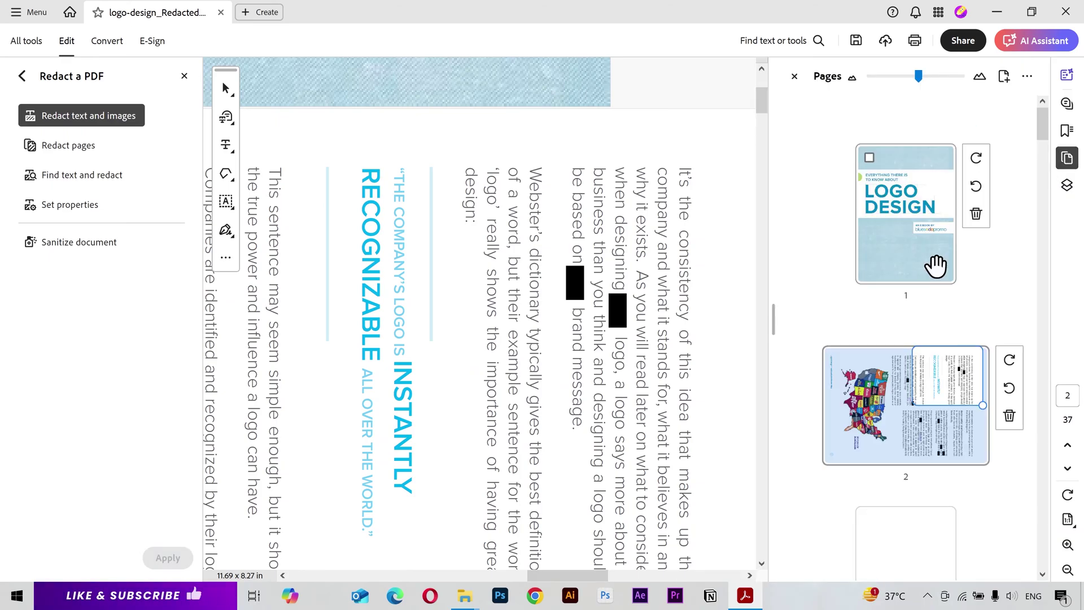
Step: Scroll the thumbnails to page 9, then page 22, checking the black redaction boxes
scroll(932, 395, down, 3)
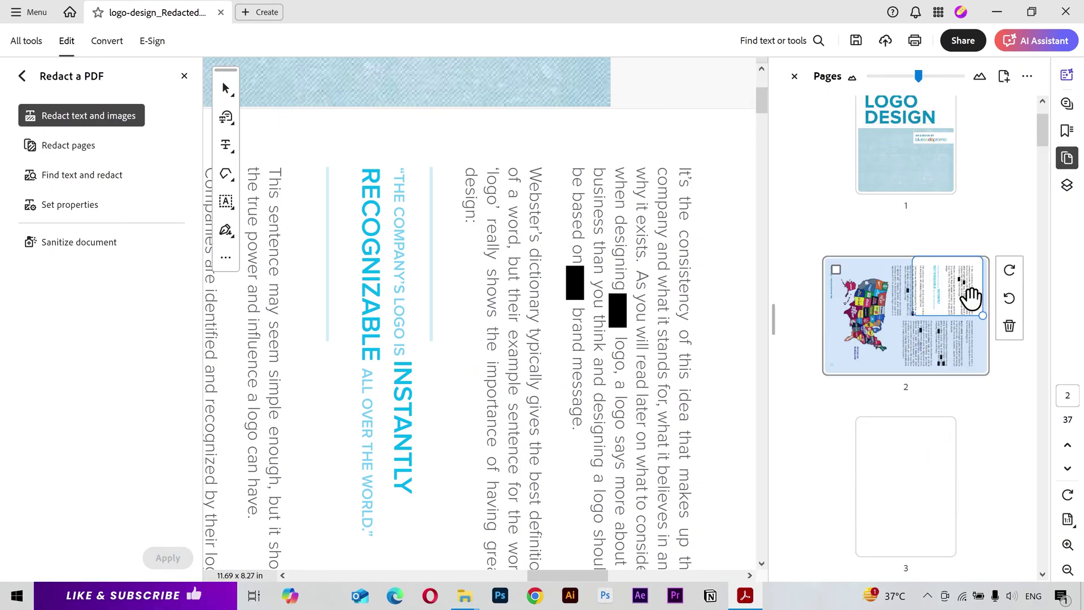
scroll(982, 335, down, 10)
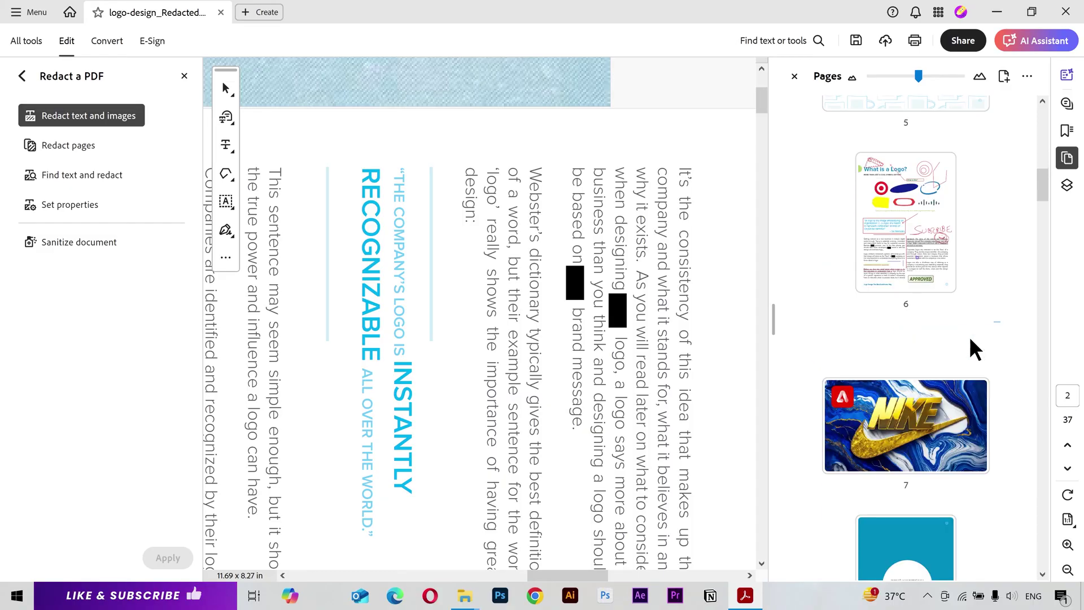
scroll(971, 334, down, 2)
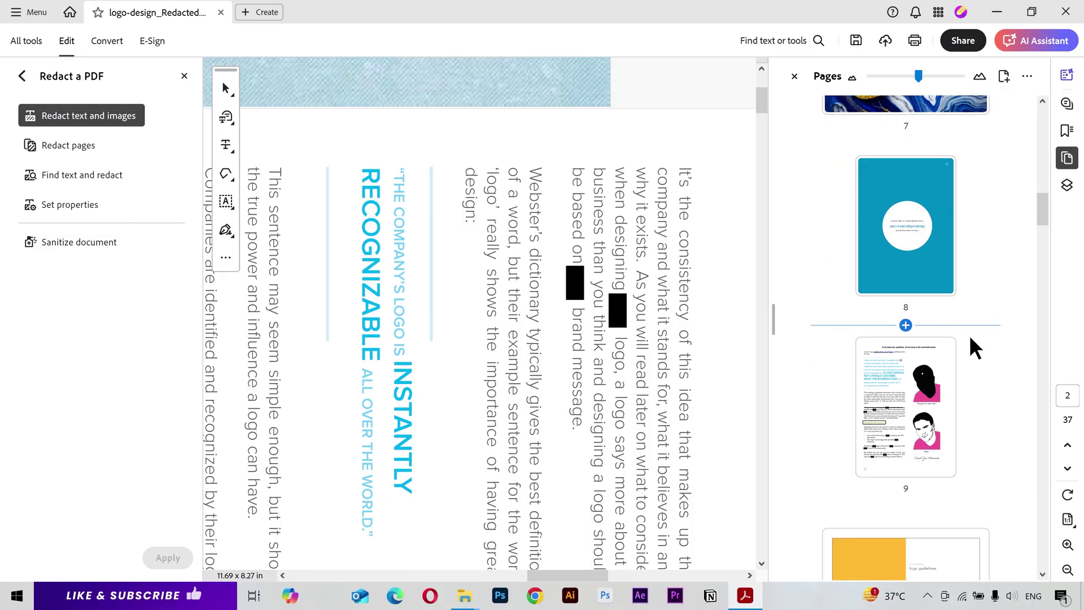
click(897, 419)
scroll(495, 347, down, 7)
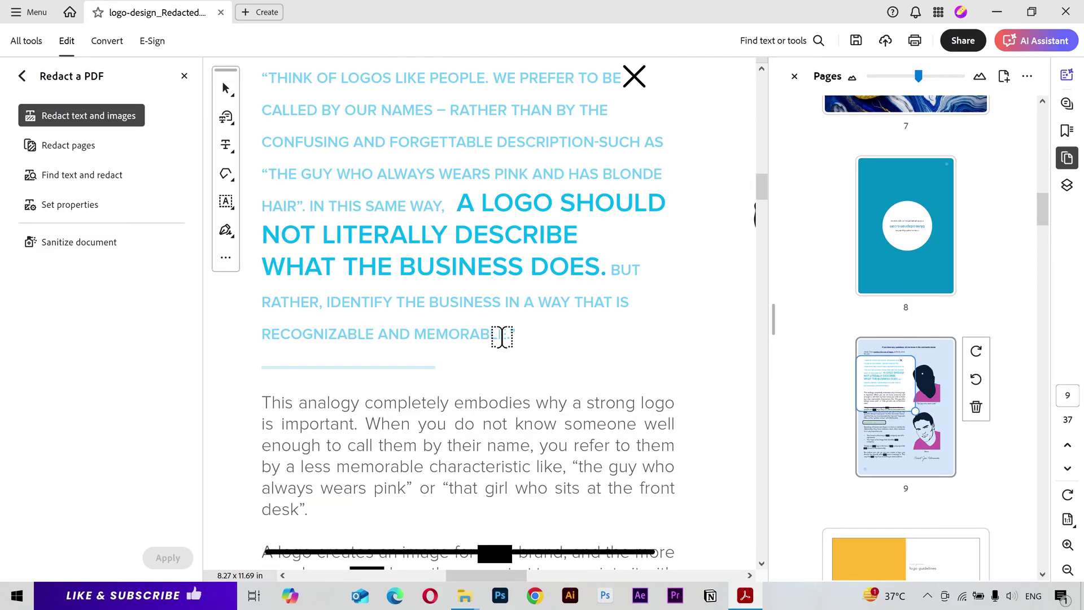
scroll(505, 335, down, 1)
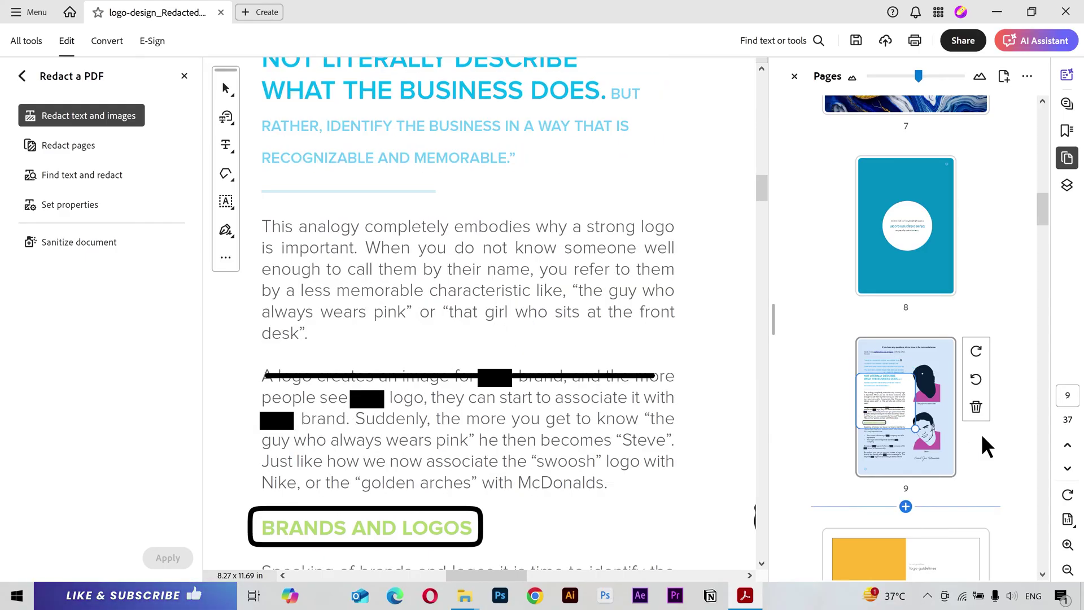
scroll(934, 431, down, 6)
scroll(938, 432, down, 10)
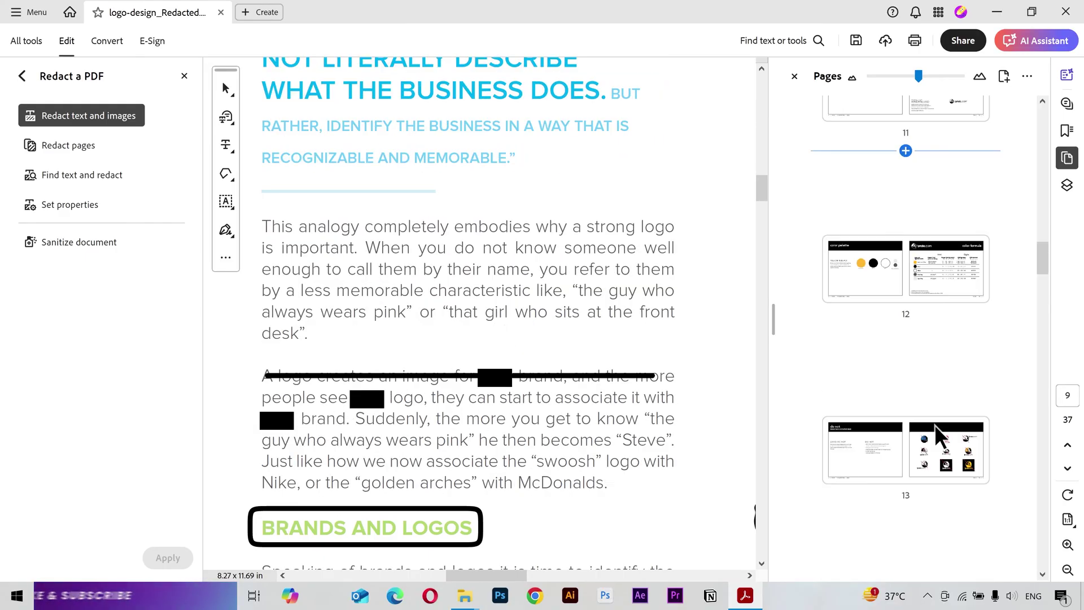
scroll(939, 414, down, 2)
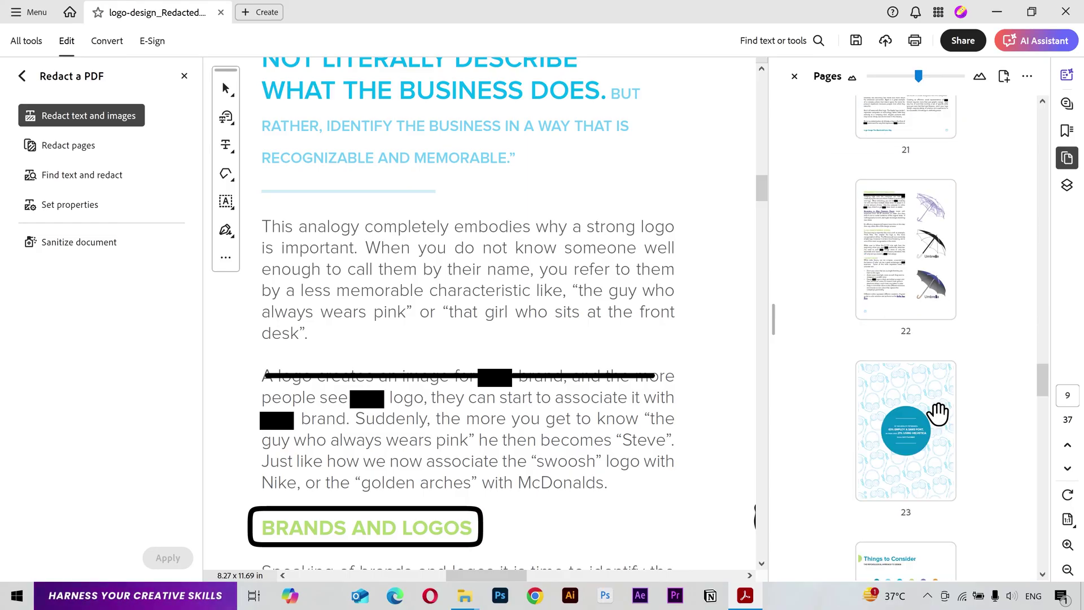
click(927, 286)
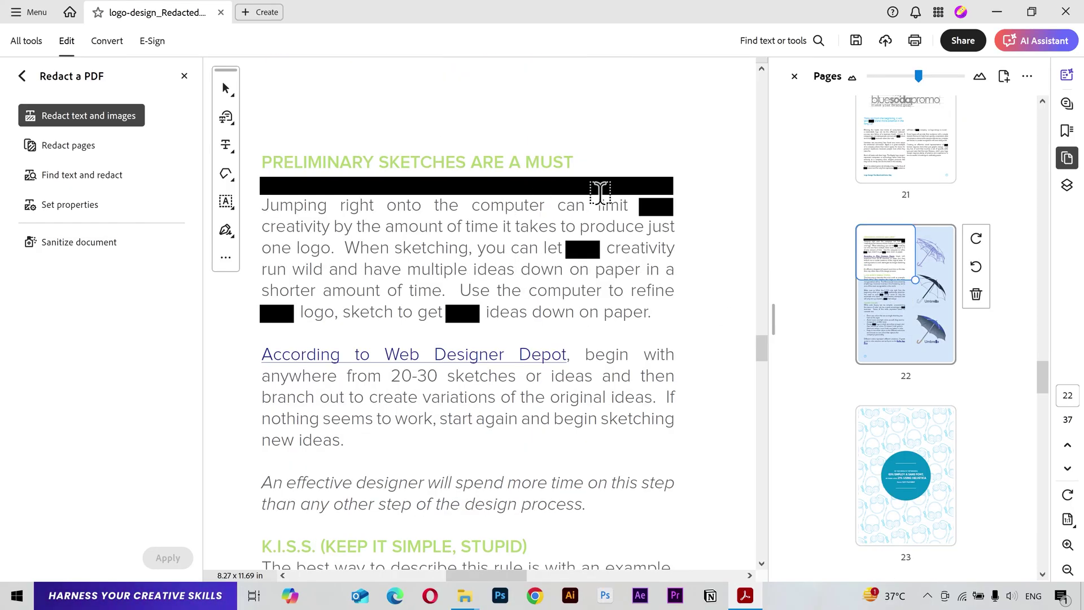
scroll(564, 305, down, 3)
scroll(564, 305, down, 6)
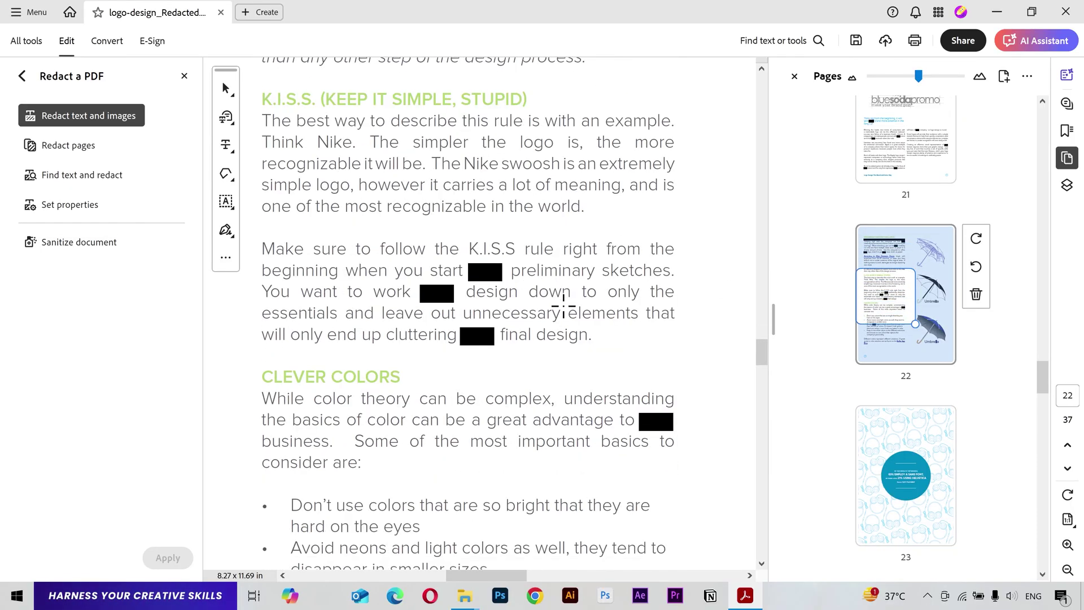
Step: Protect the document with a password required for viewing, entered twice
click(22, 76)
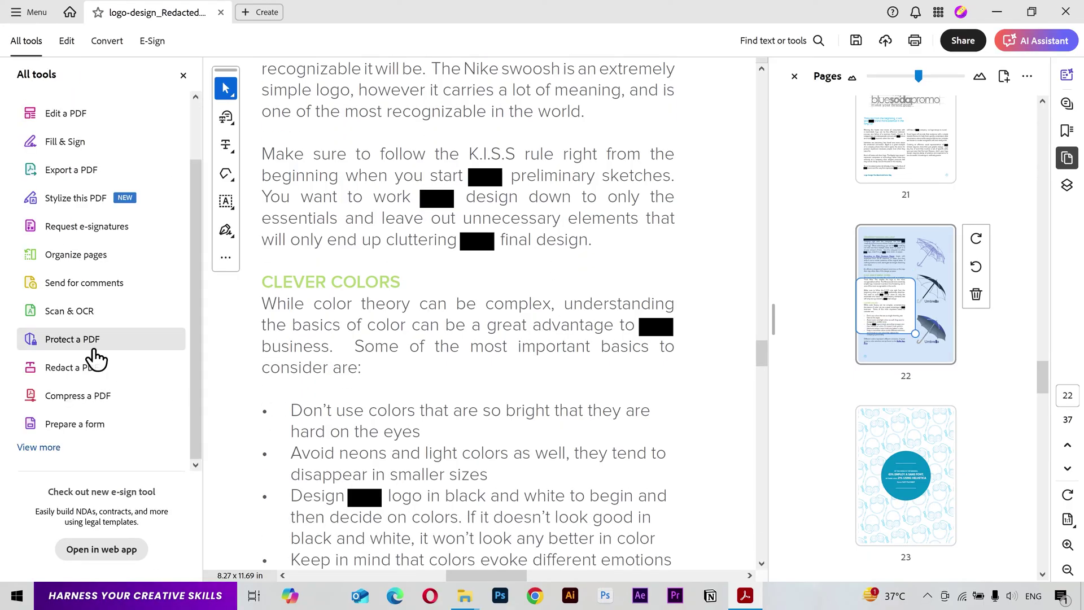
click(93, 342)
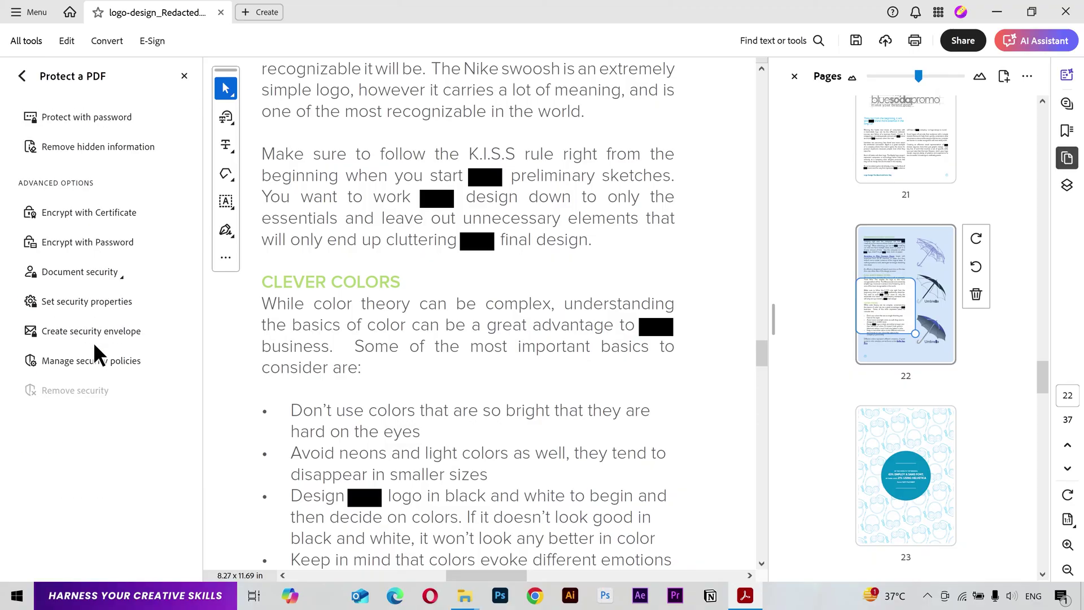
click(107, 113)
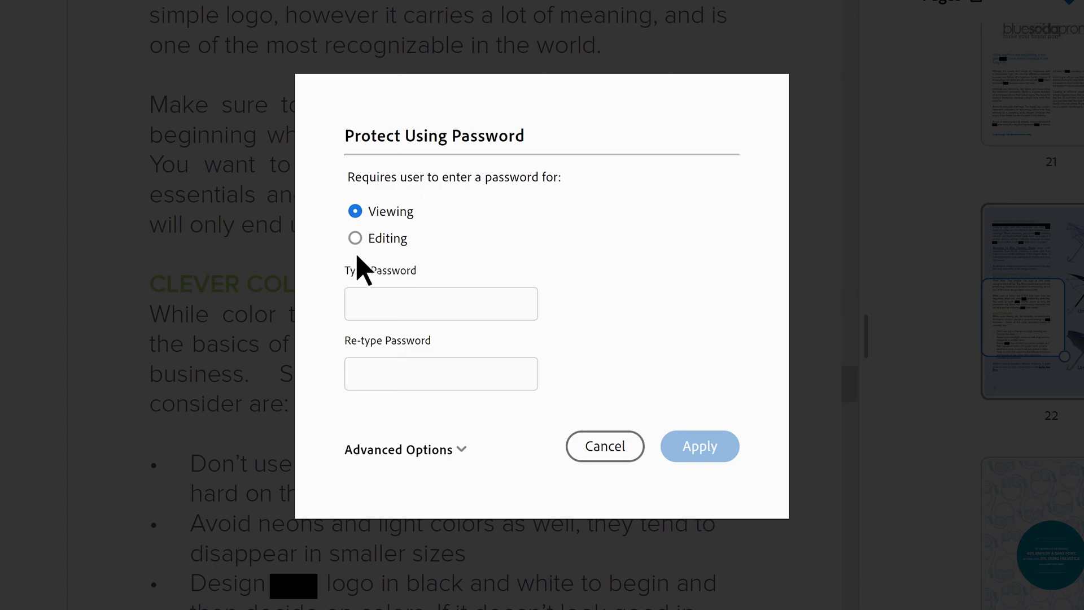
click(489, 302)
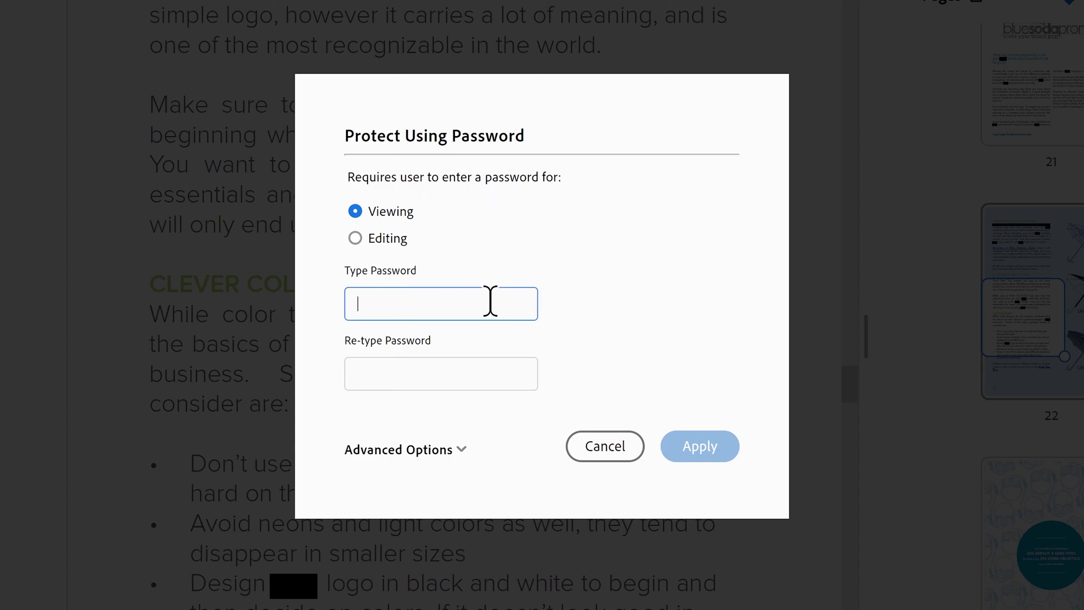
text(123)
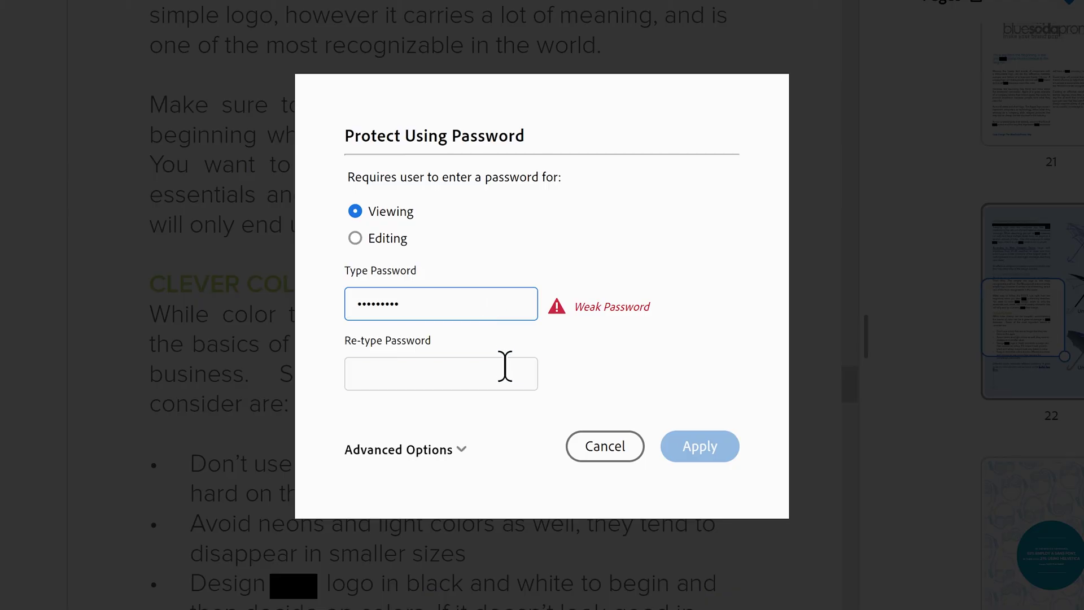
click(505, 366)
text(123)
click(719, 455)
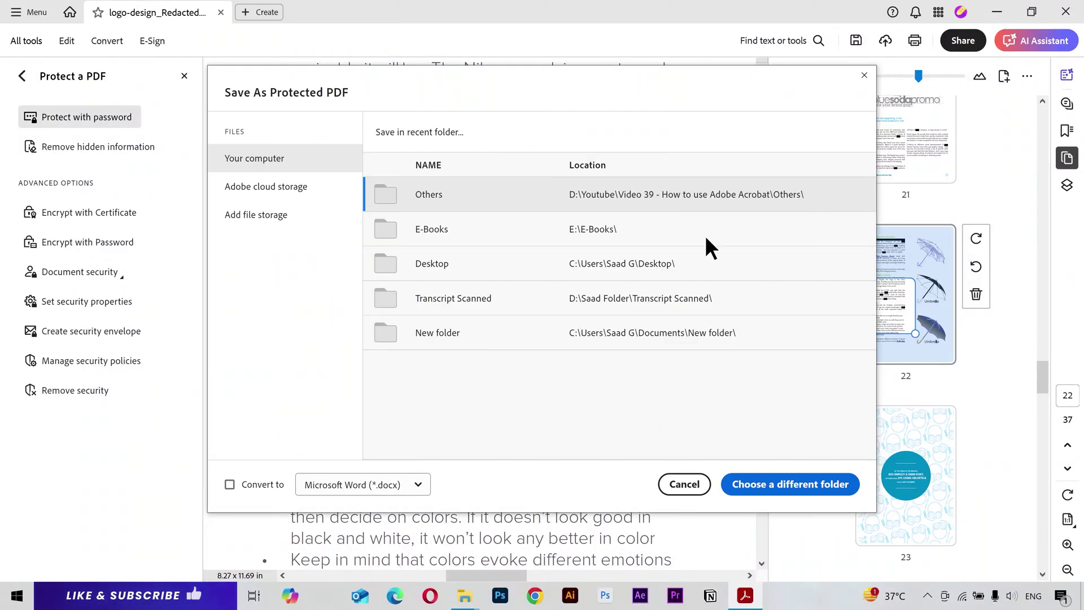
Step: Save the protected copy as logo-design_Redacted.pdf in the Others folder
click(707, 193)
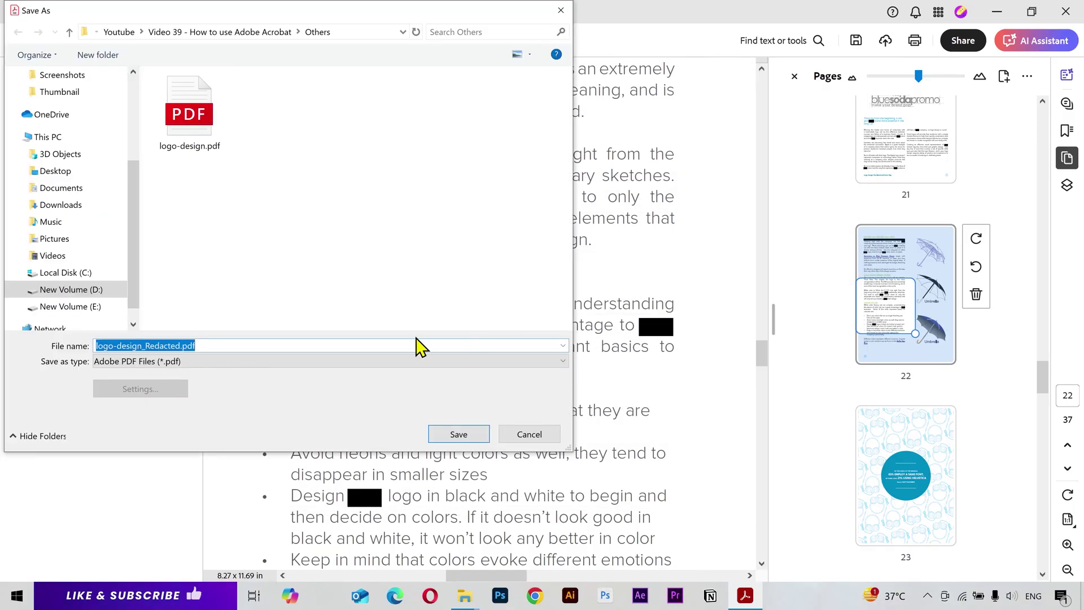
click(463, 435)
mouse_move(465, 596)
click(387, 532)
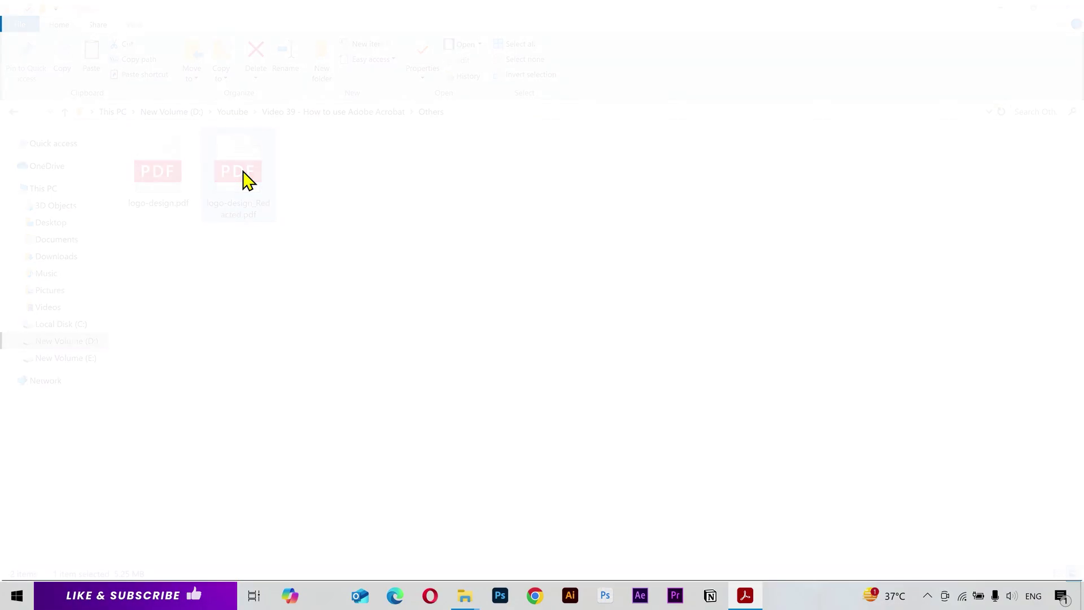
Step: Open logo-design_Redacted.pdf in Edge with its password and scroll through the redacted pages
double_click(239, 175)
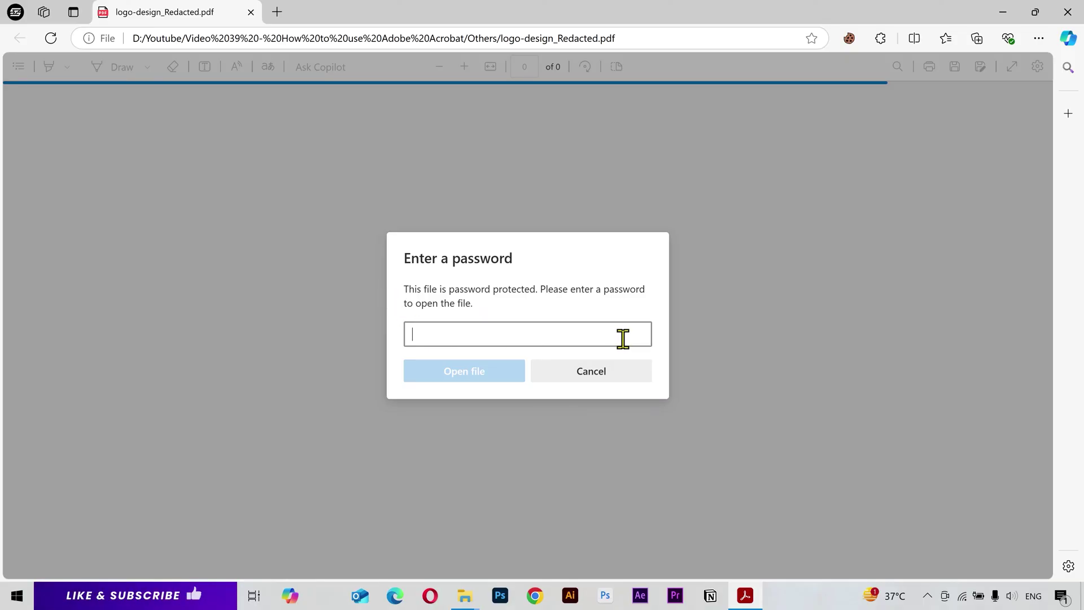
text(123)
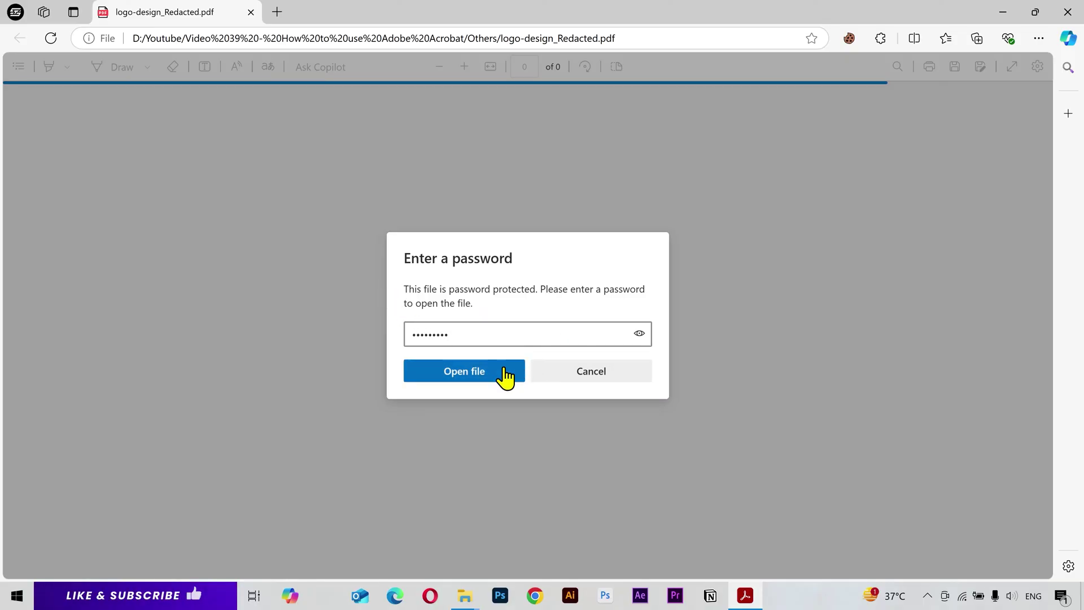
click(505, 372)
ctrl+scroll(523, 364, up, 2)
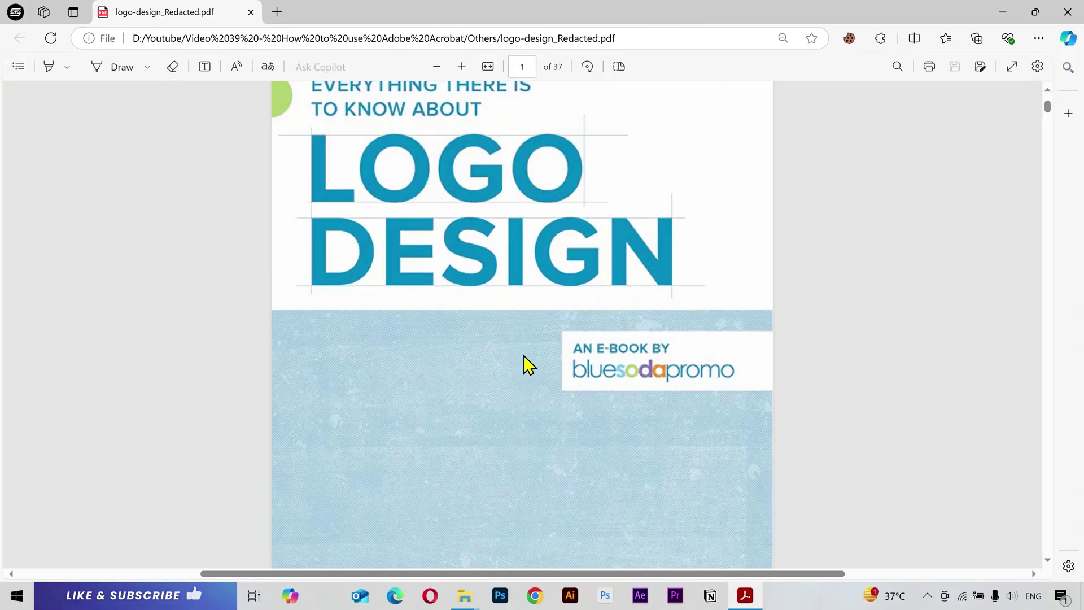
scroll(523, 361, down, 5)
scroll(528, 364, down, 10)
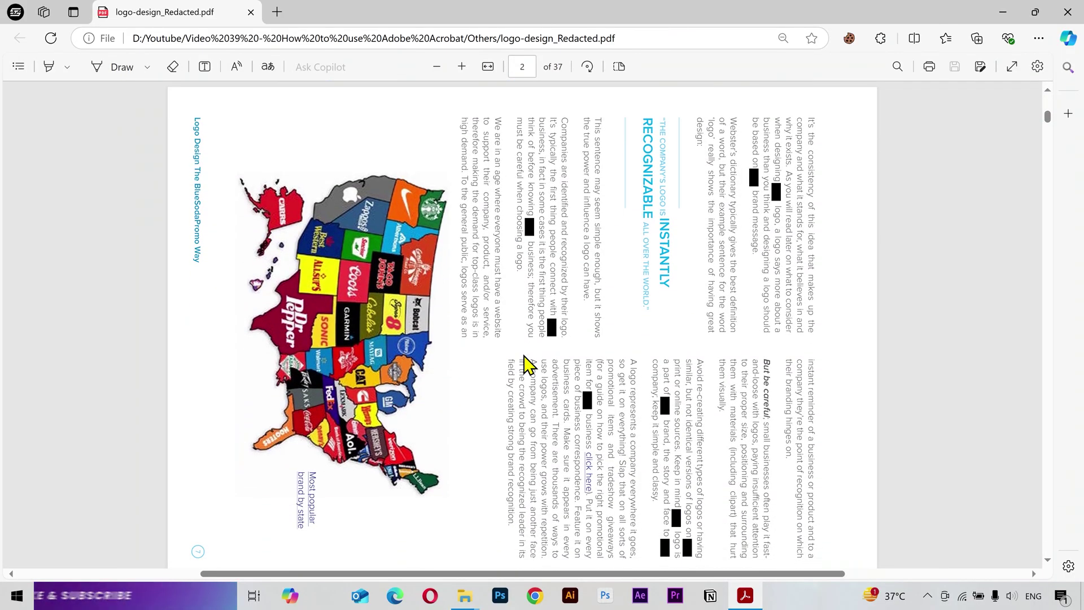
scroll(528, 364, down, 10)
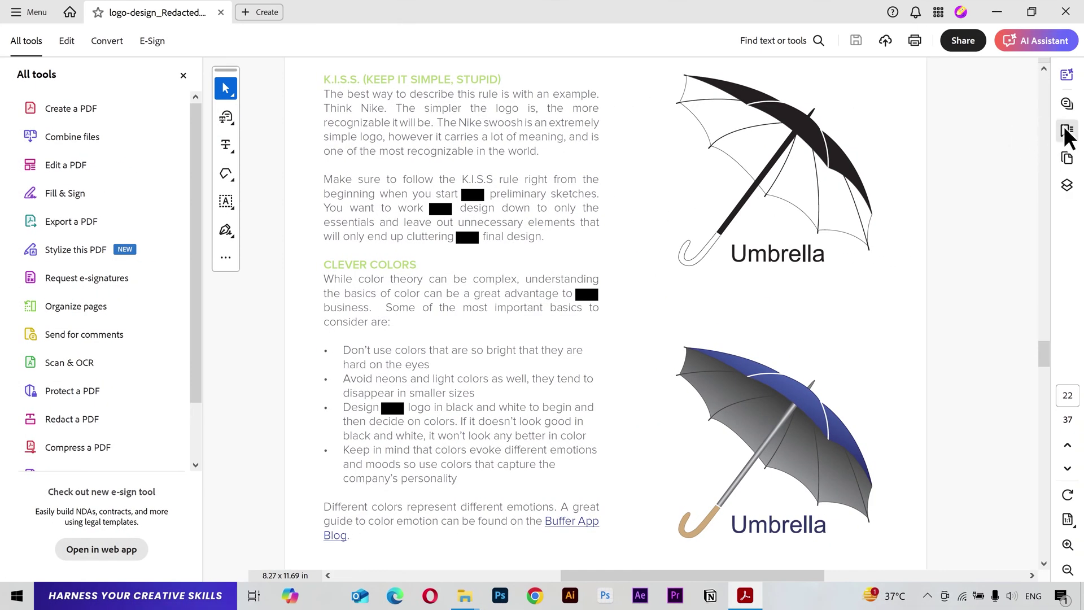
Step: Delete the Blank Page bookmark from the Bookmarks panel
click(1067, 131)
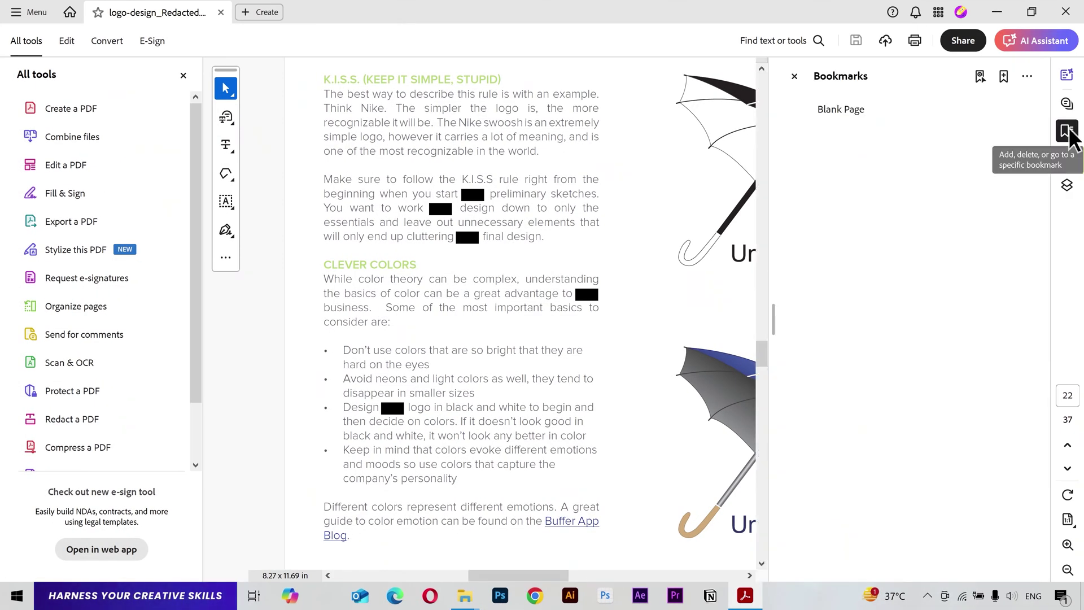
click(911, 118)
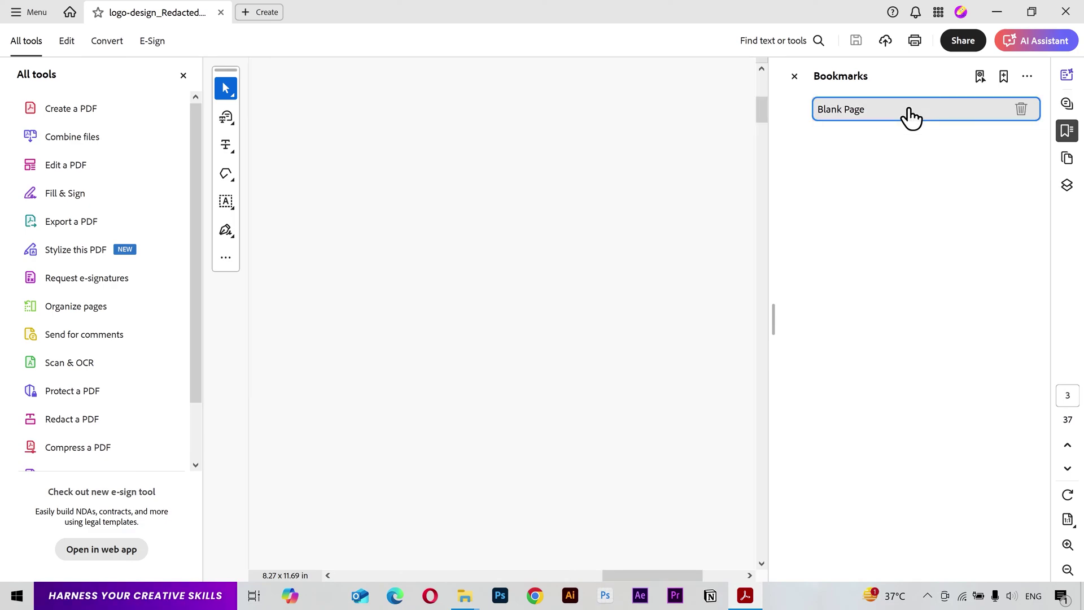
click(1021, 109)
Step: Add a bookmark named 'Masterpiece' for page 6, What is a Logo?
click(1067, 158)
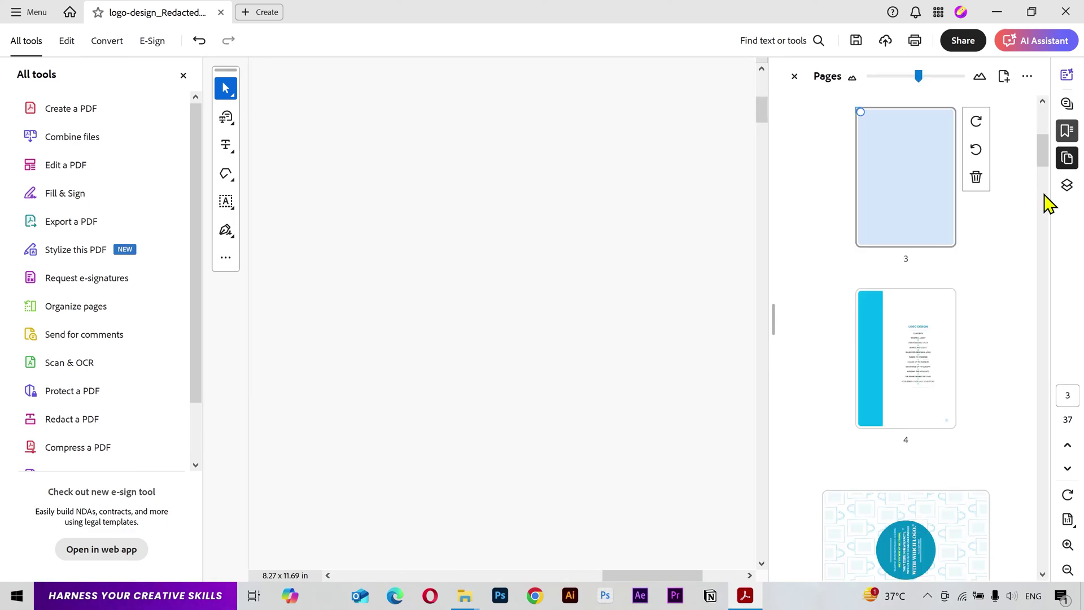
scroll(991, 272, down, 5)
click(888, 404)
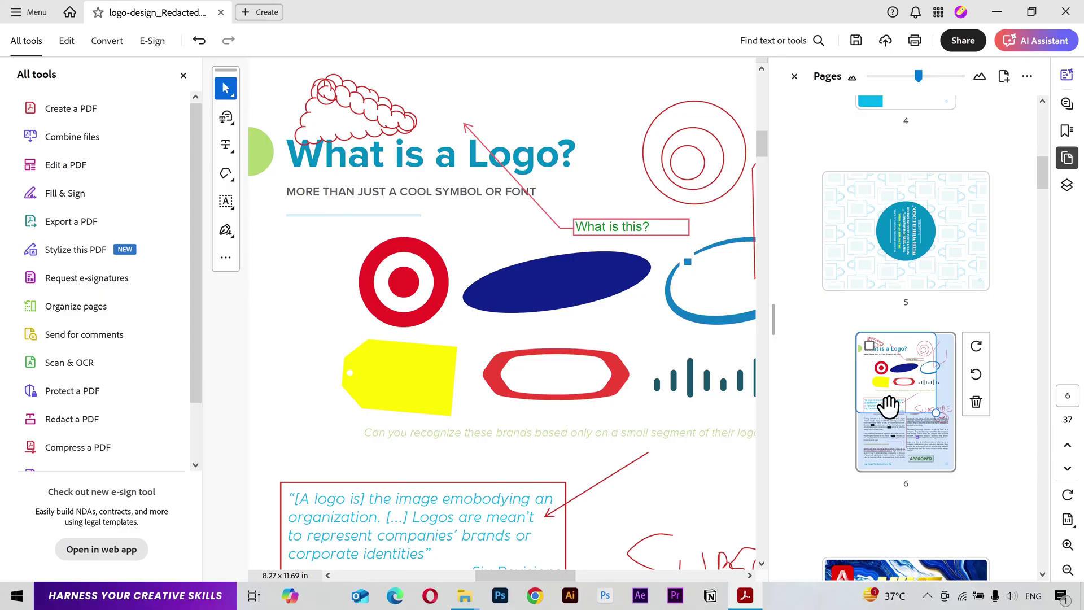
click(1067, 130)
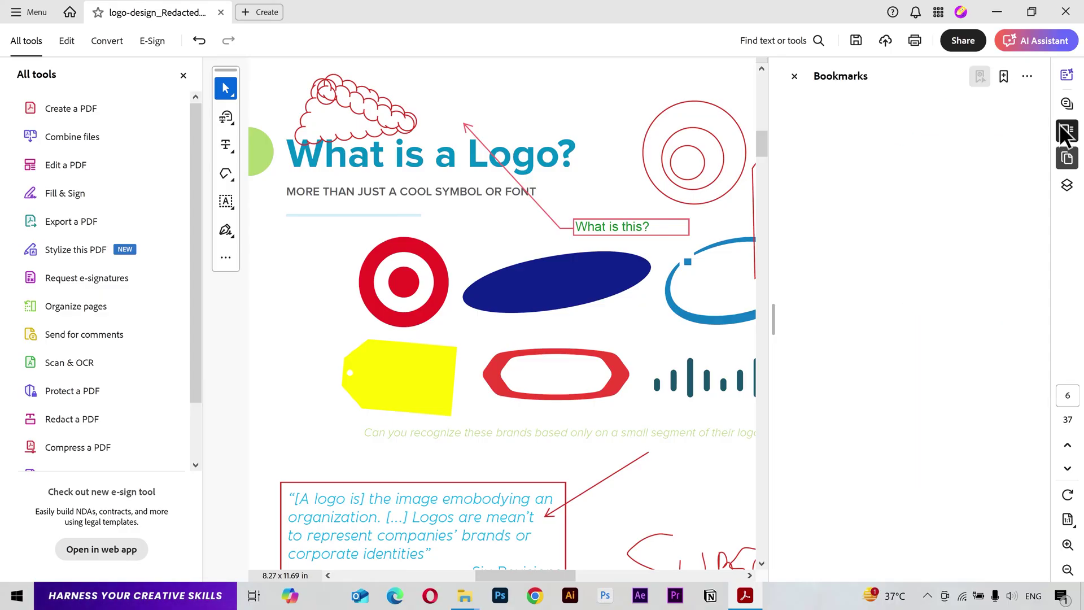
click(1001, 79)
text(M)
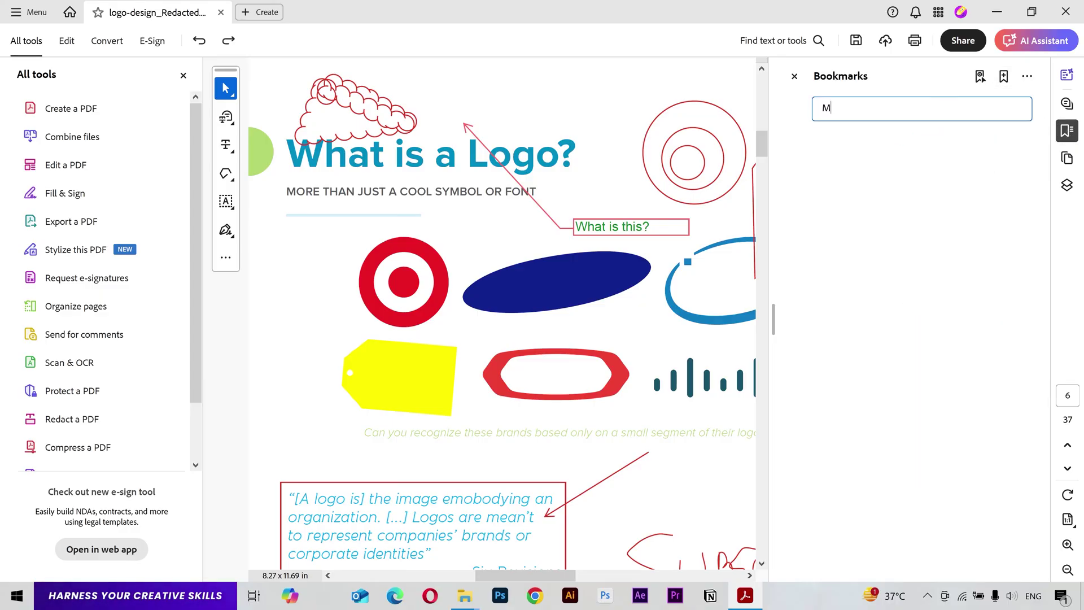
text(asterpiece)
key(Return)
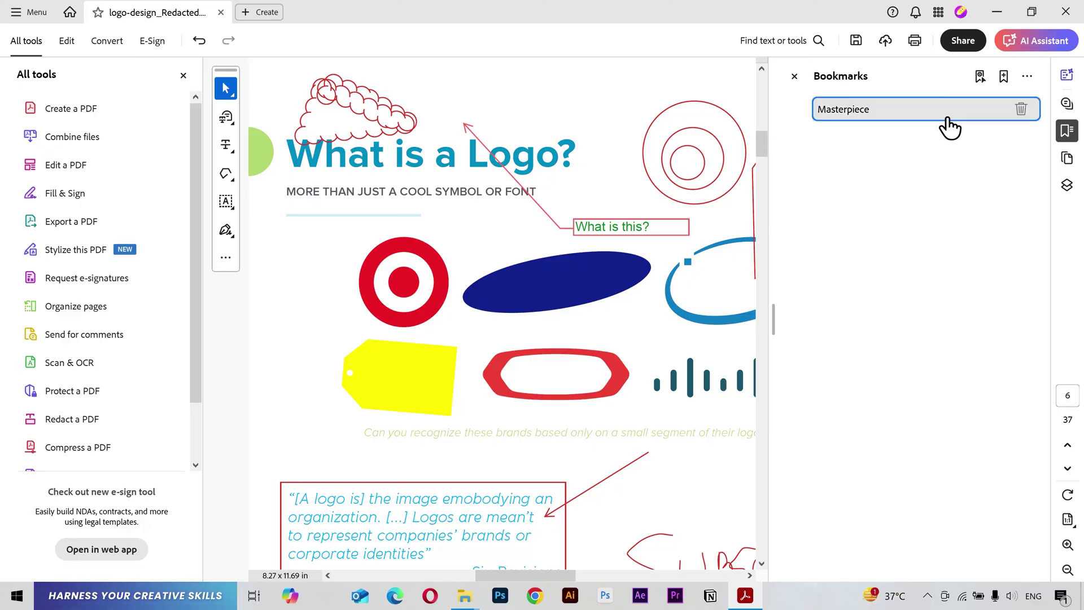
click(1066, 158)
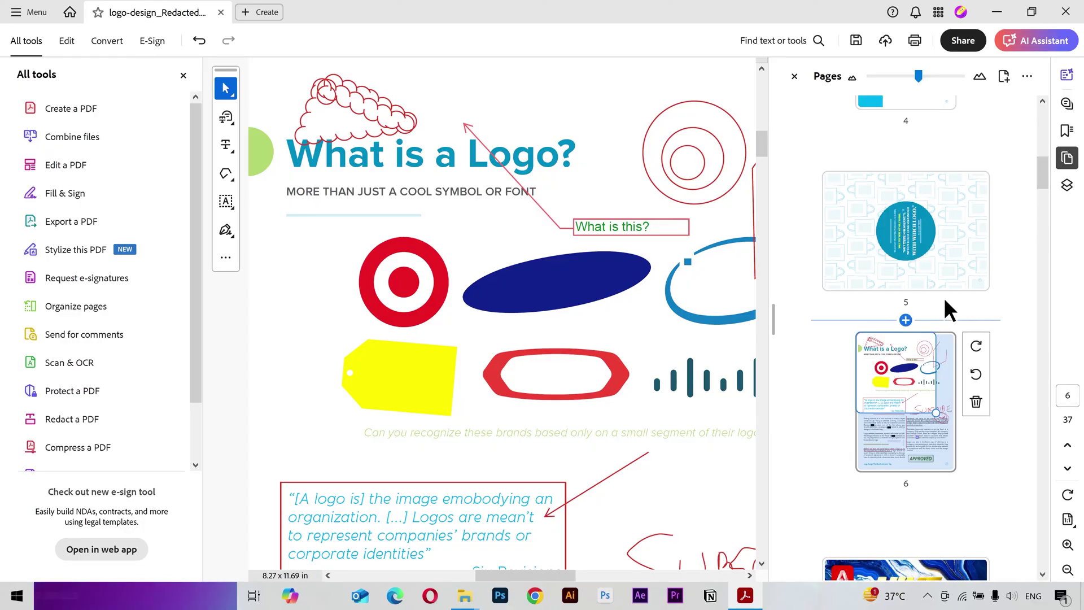
scroll(944, 295, up, 5)
Step: From the first page, verify the Masterpiece bookmark jumps to page 6
click(937, 163)
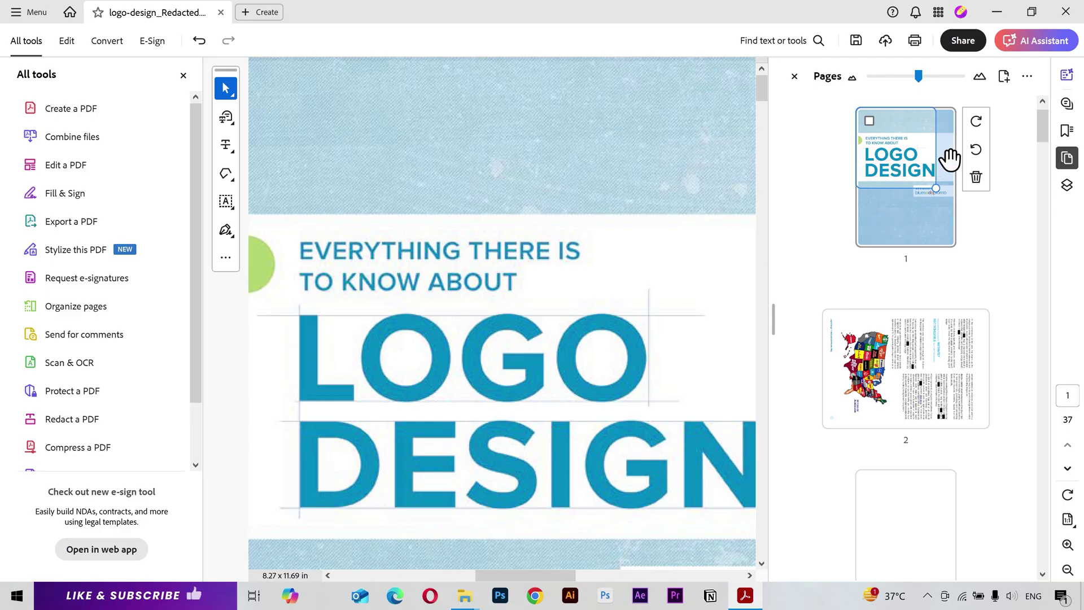
click(1067, 132)
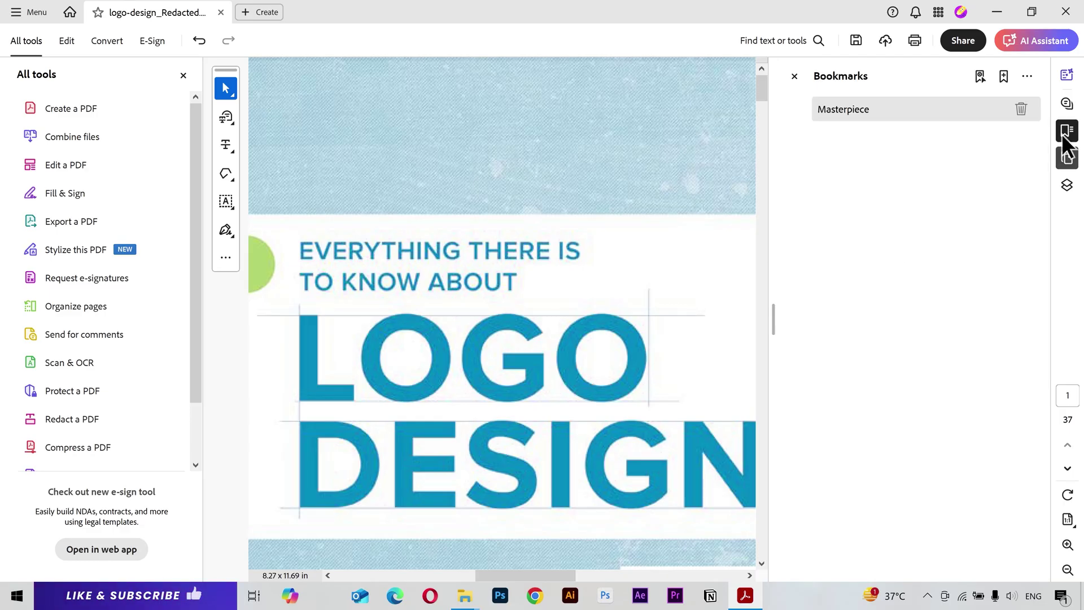
click(888, 115)
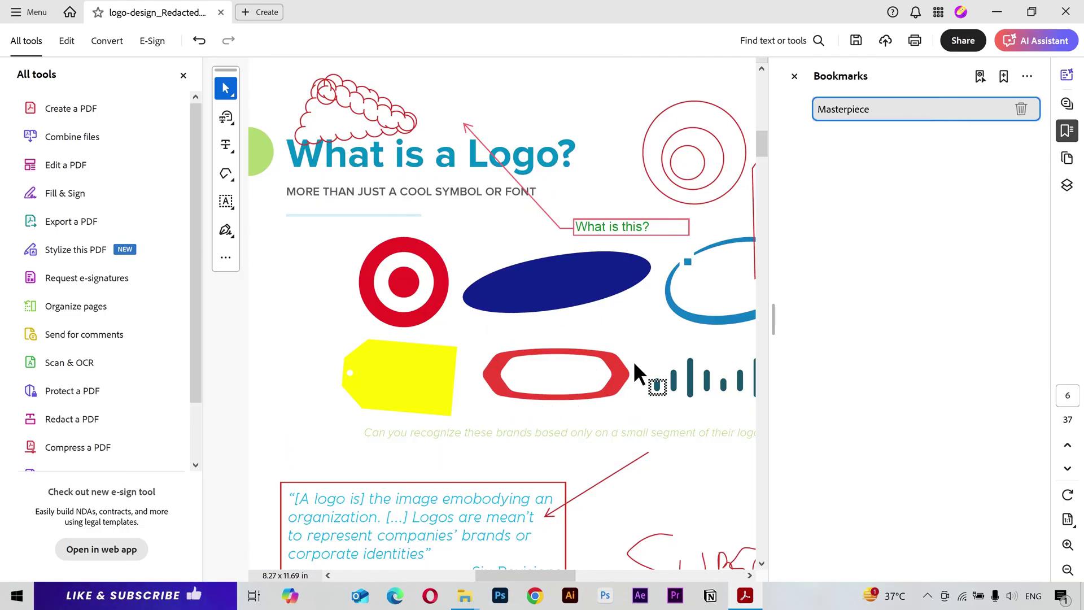
Step: Add a 'Cruicial Information' bookmark for umbrella page 27, then test both bookmarks
click(1067, 158)
scroll(1007, 230, down, 5)
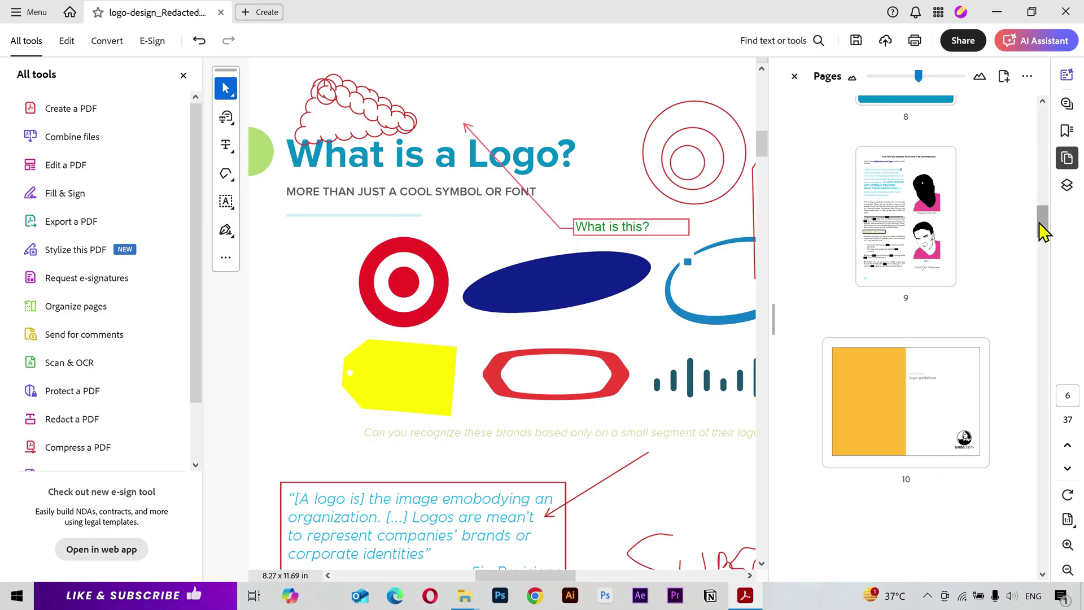
drag(1044, 232, 1041, 431)
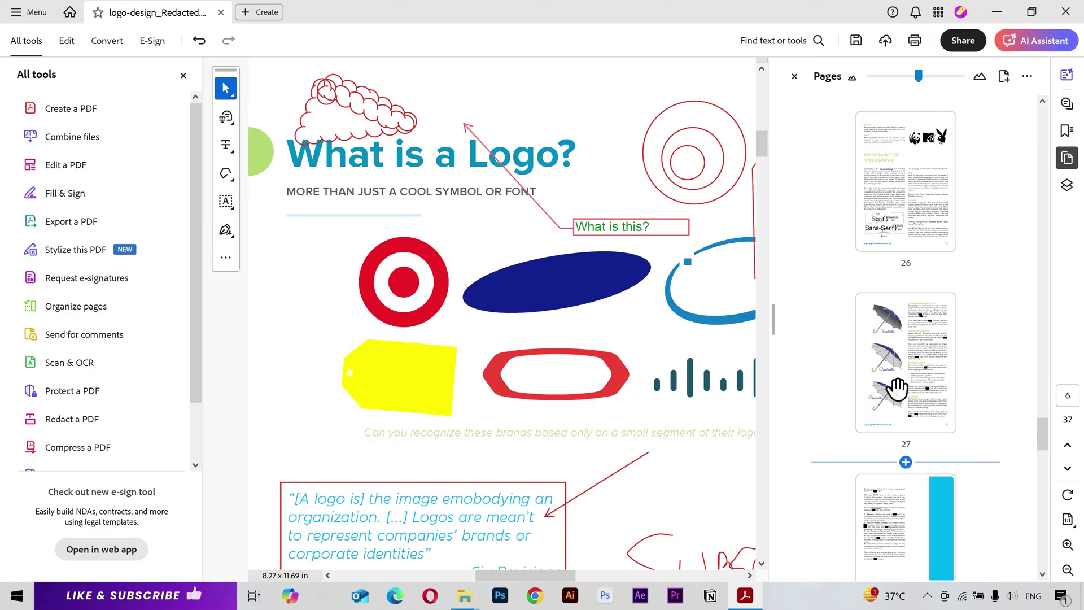
click(899, 367)
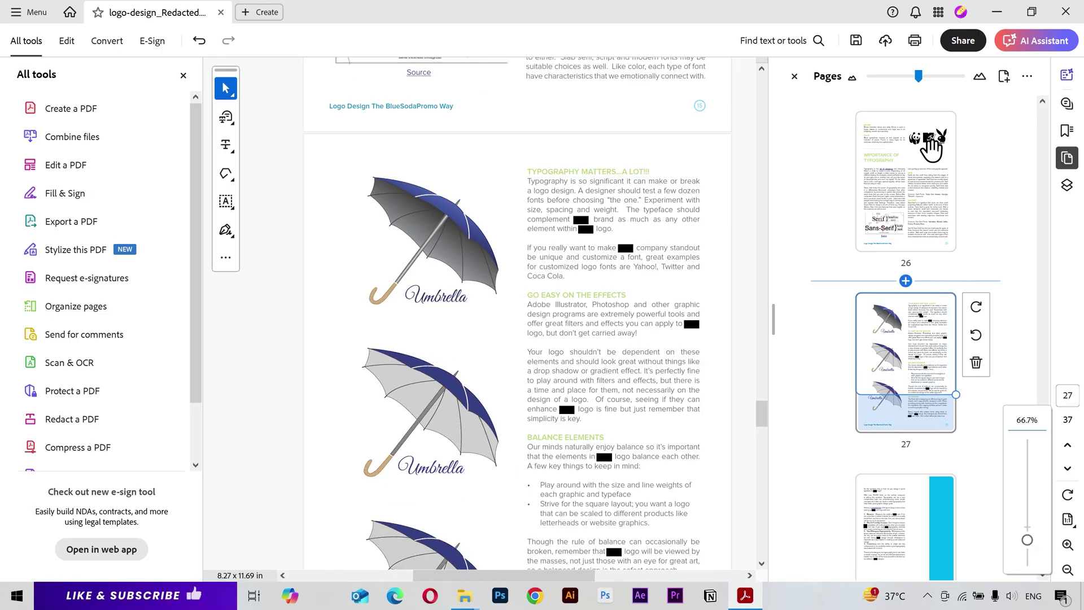
click(1067, 131)
click(1004, 75)
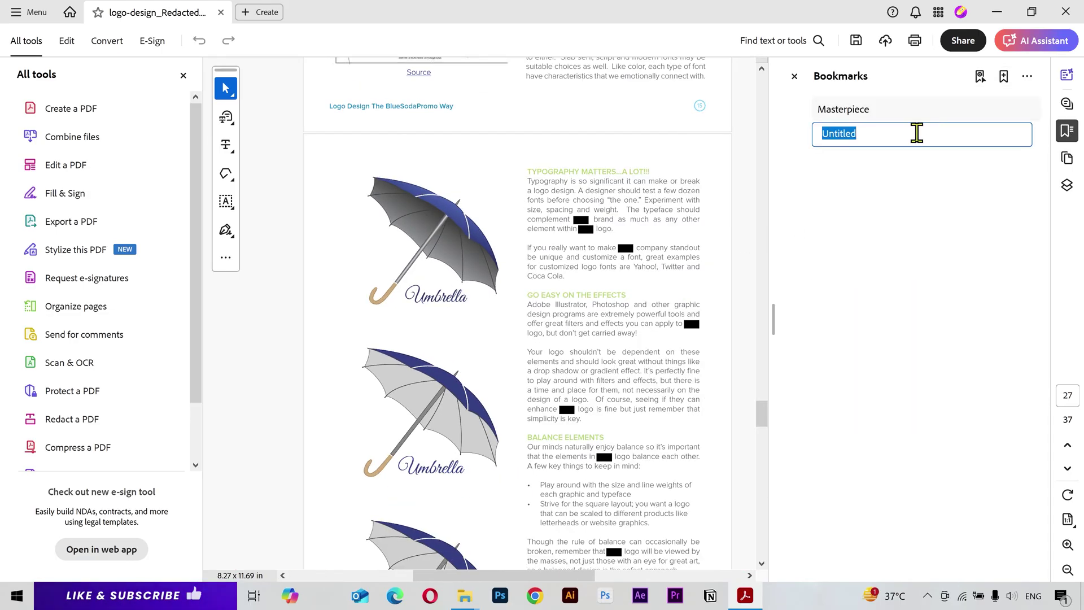
text(Cruicial Information)
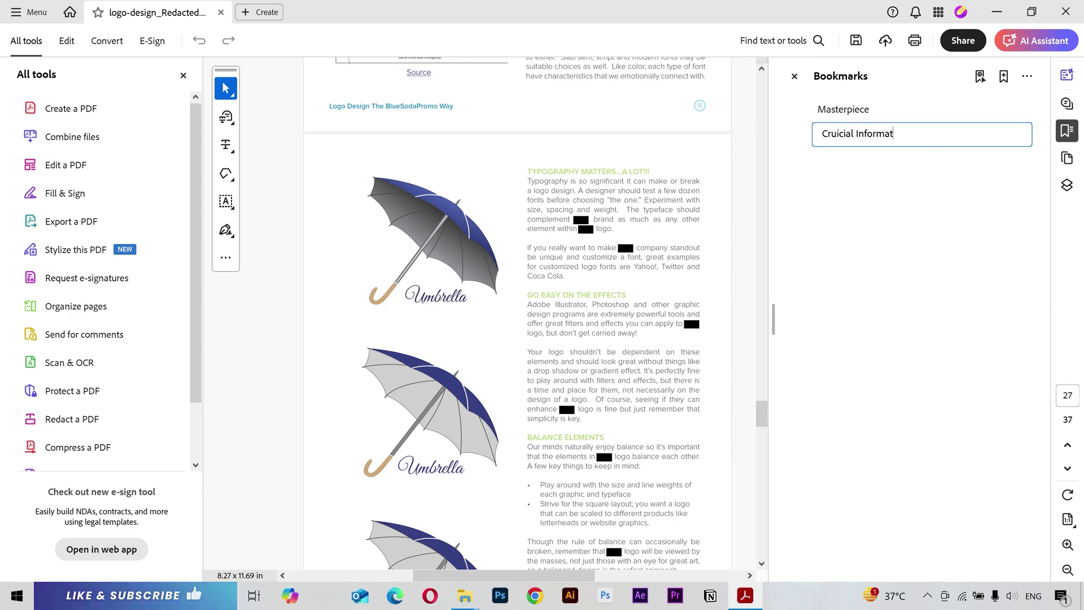
key(Return)
click(916, 111)
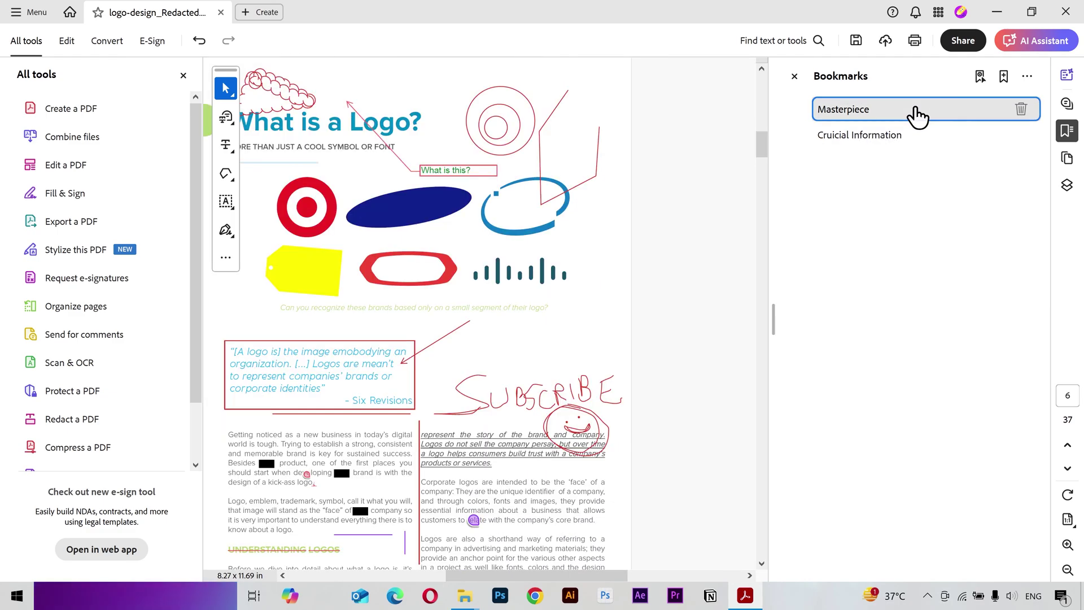
click(856, 147)
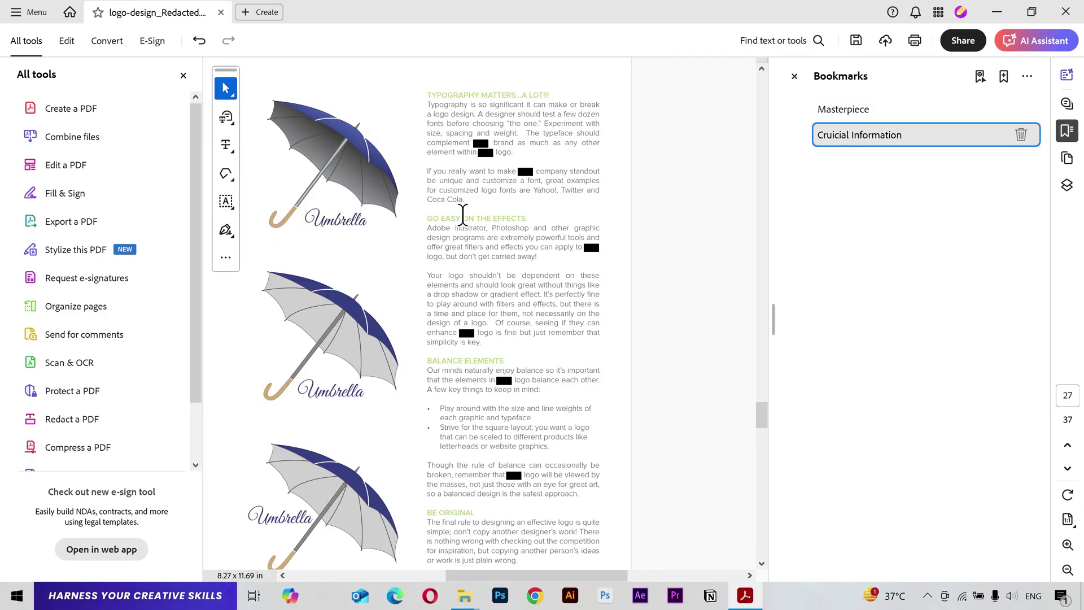
click(1067, 131)
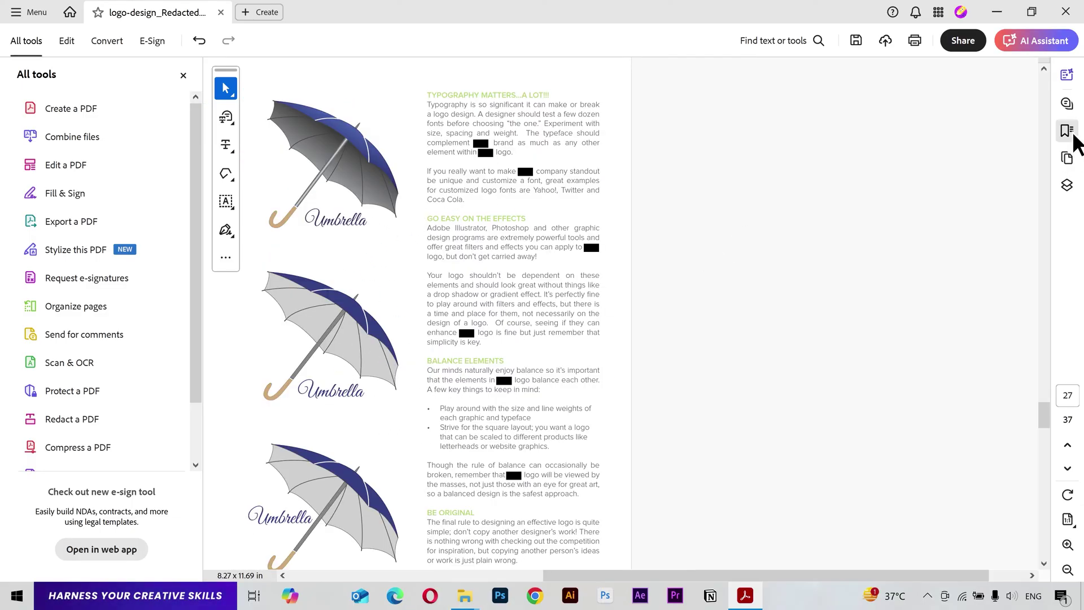
scroll(680, 187, up, 4)
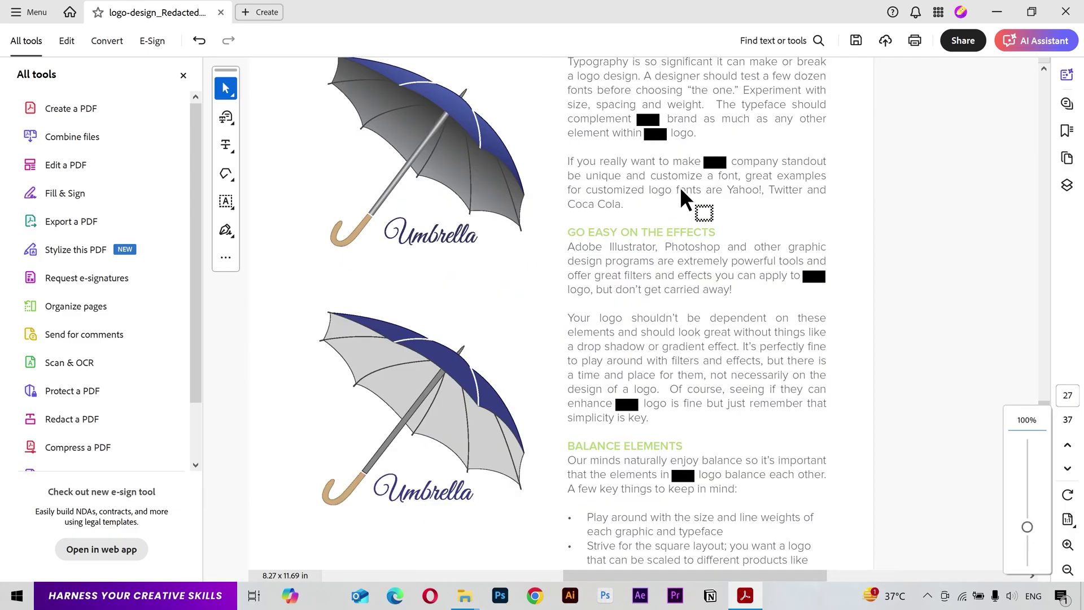
scroll(554, 235, up, 1)
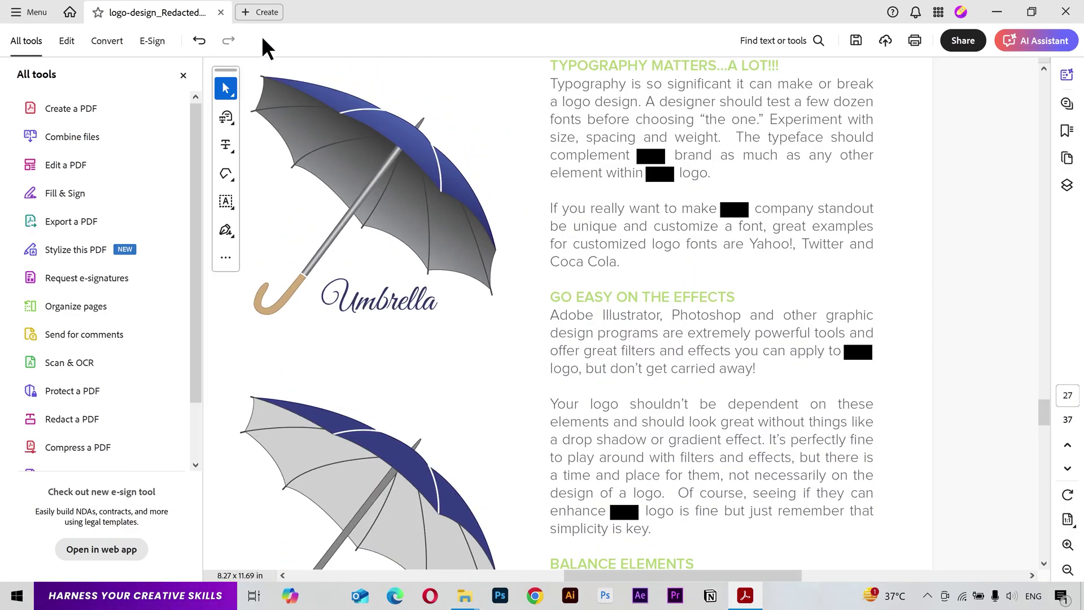
click(256, 13)
click(256, 14)
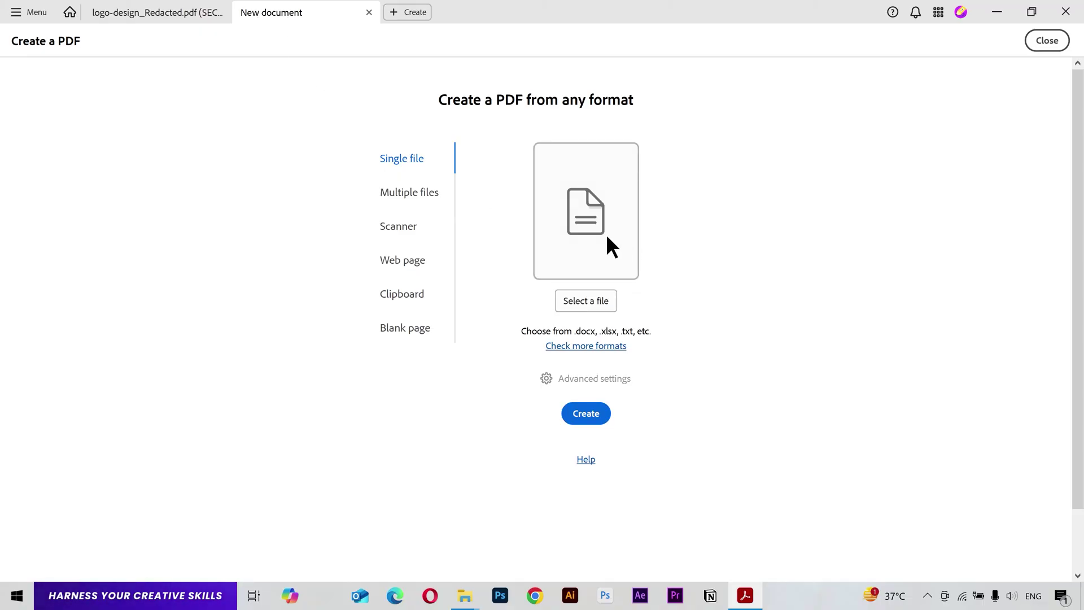
click(369, 12)
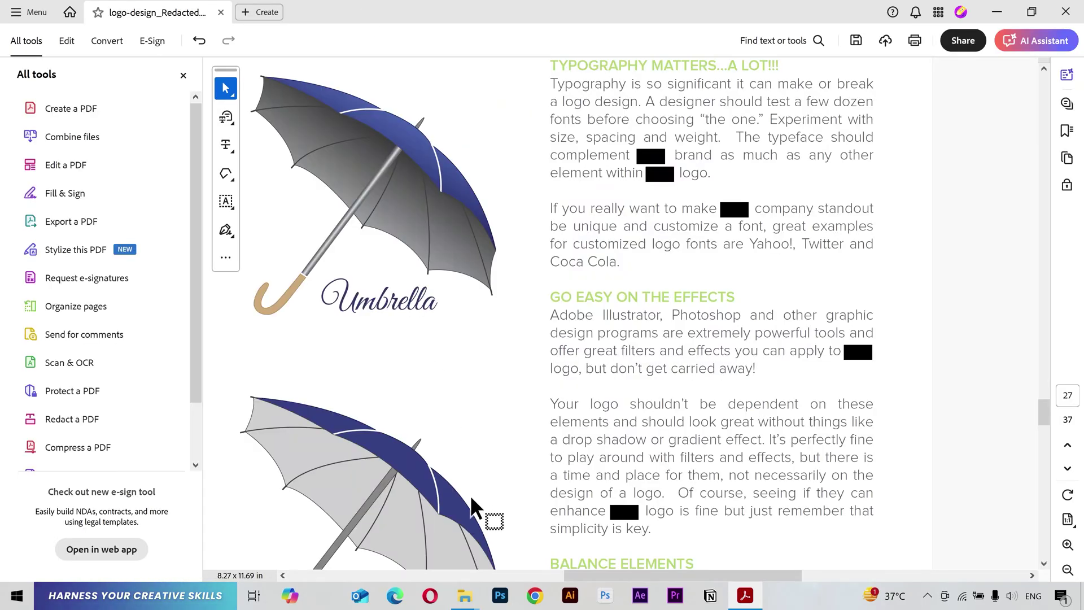
mouse_move(465, 595)
click(535, 514)
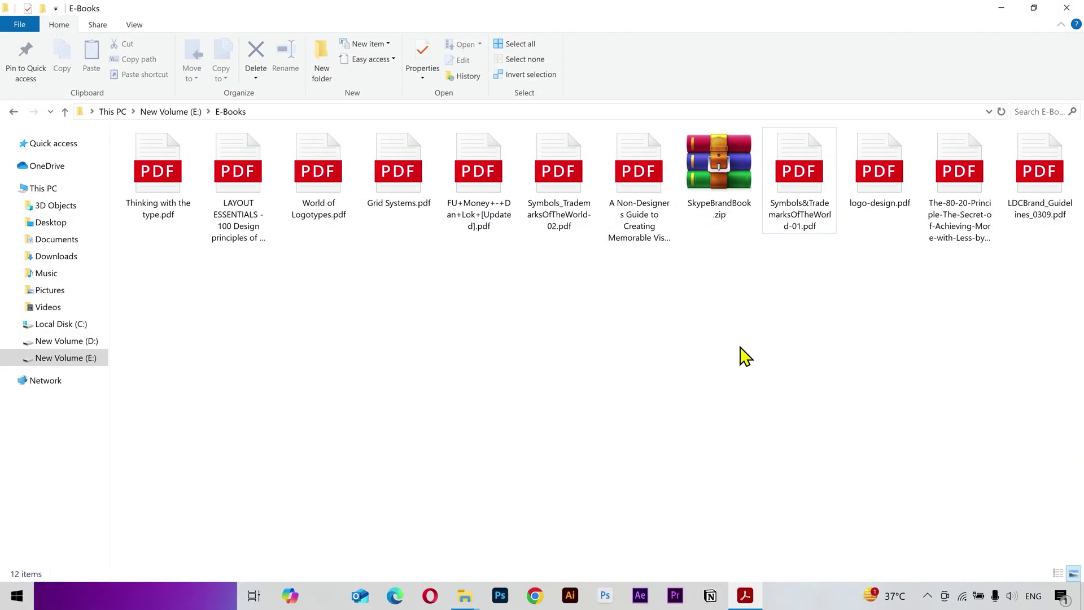
drag(635, 195, 405, 13)
scroll(757, 404, down, 4)
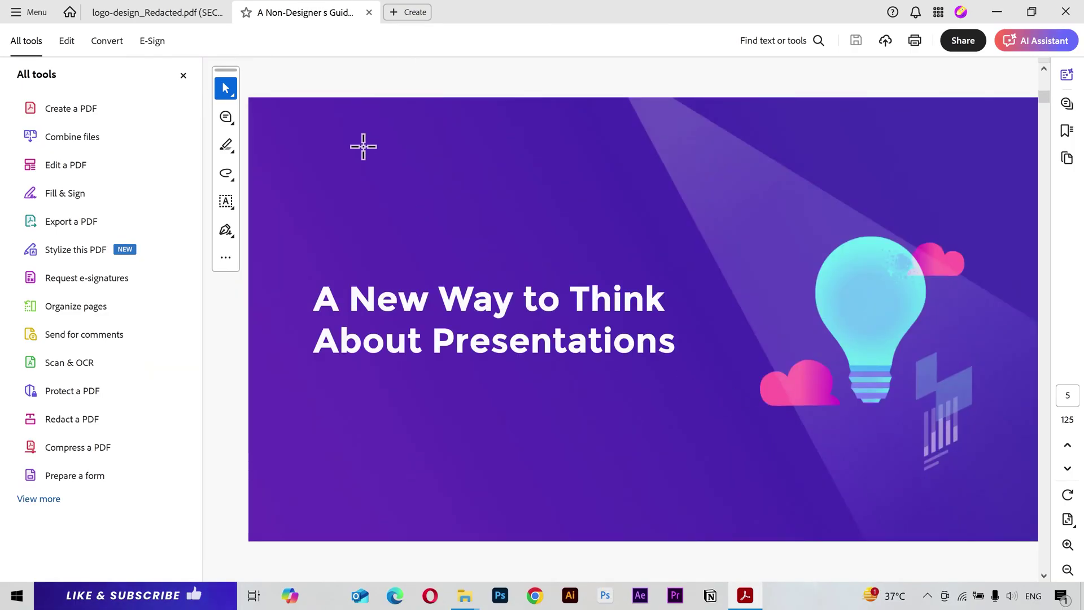
click(368, 12)
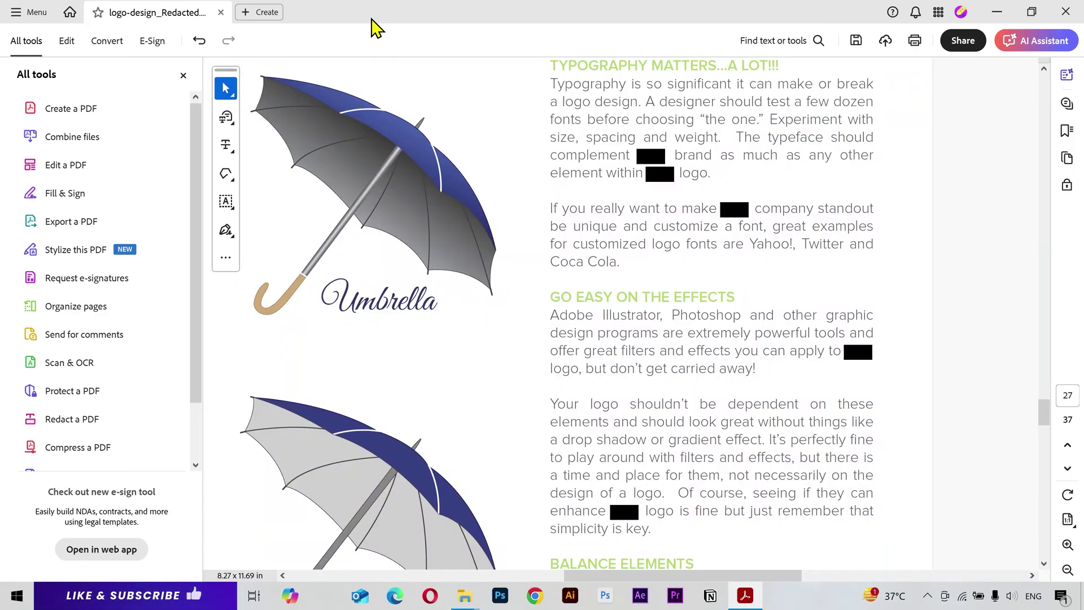
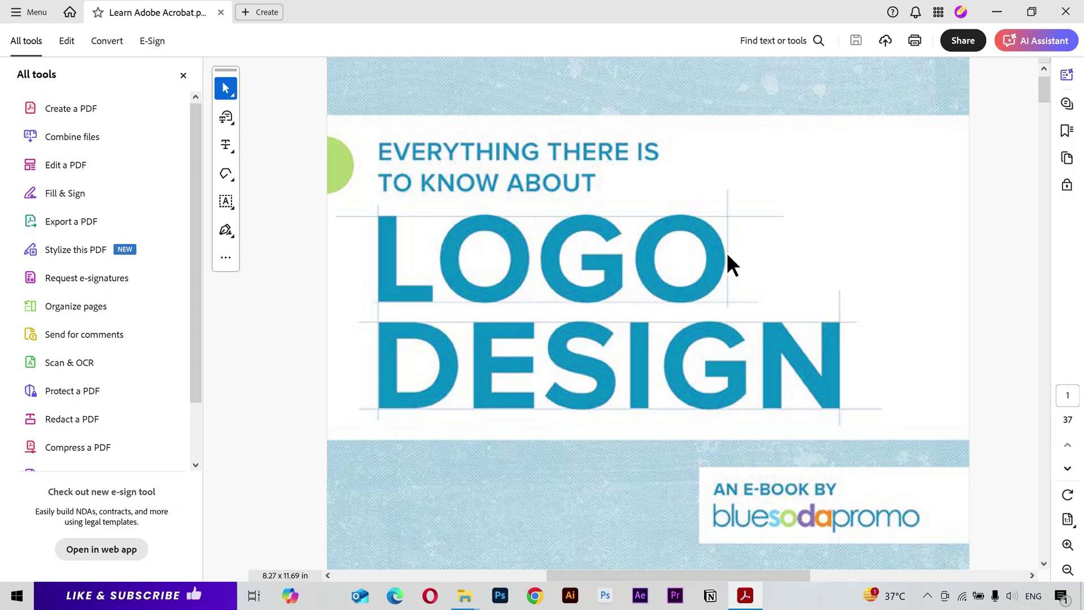
Step: Enable Edit mode with Recognize scanned text so page 1 becomes editable text and images
click(72, 42)
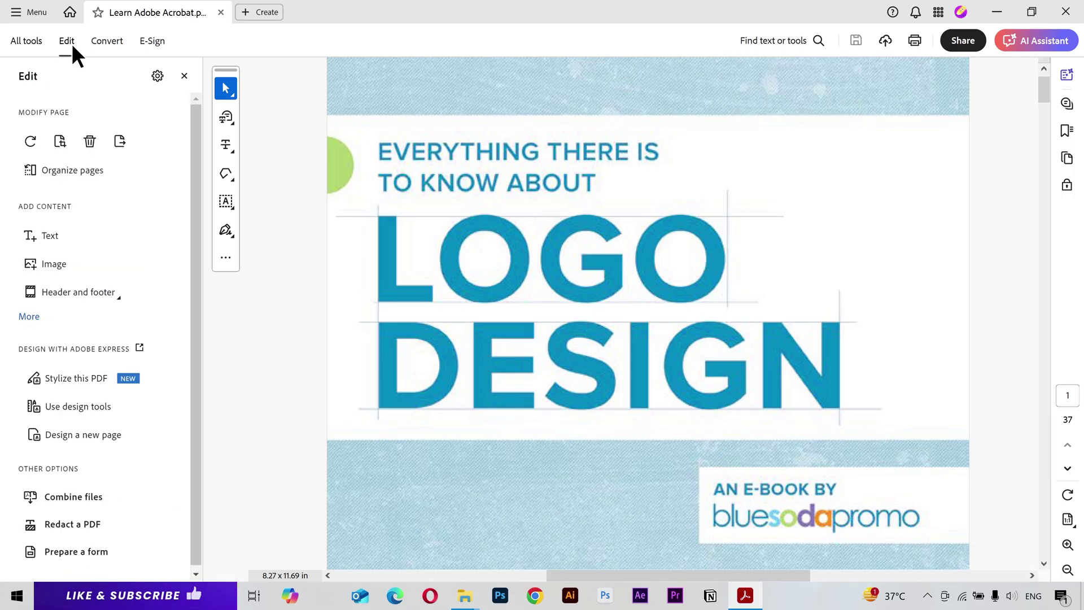
click(157, 76)
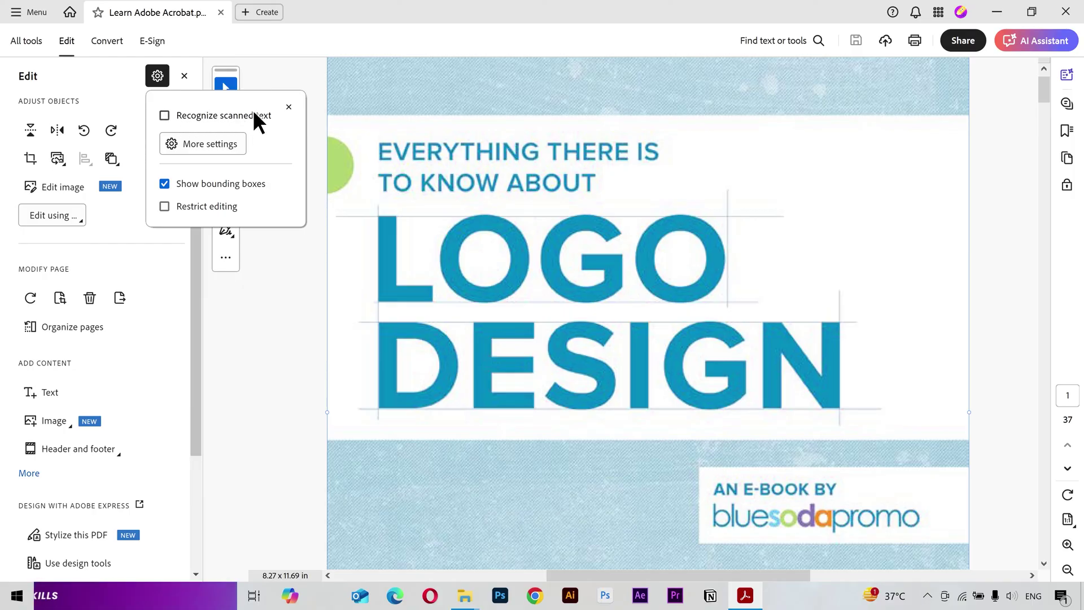
click(210, 117)
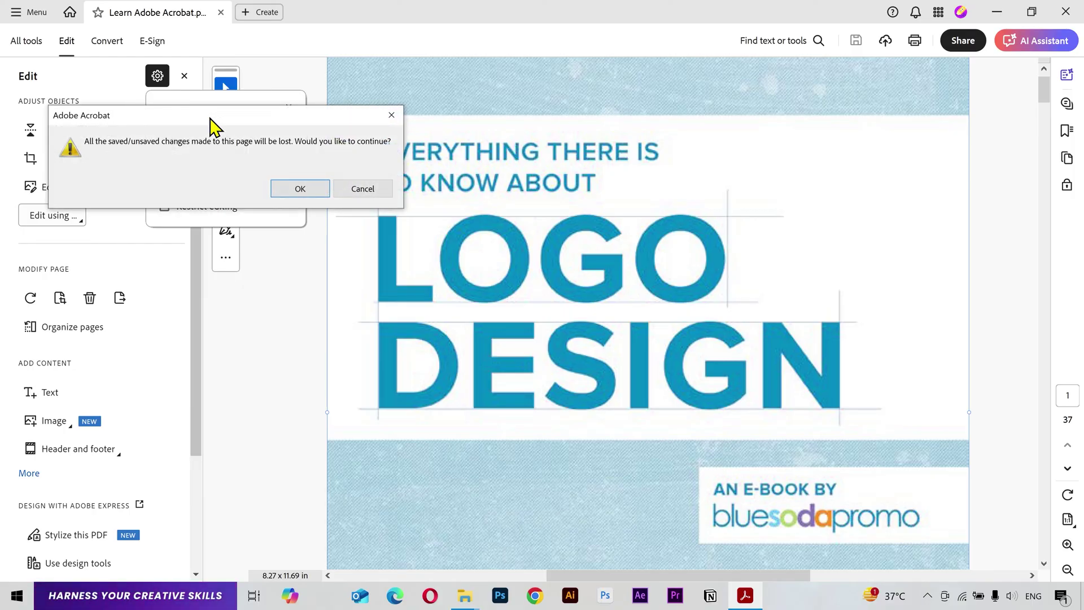
click(307, 192)
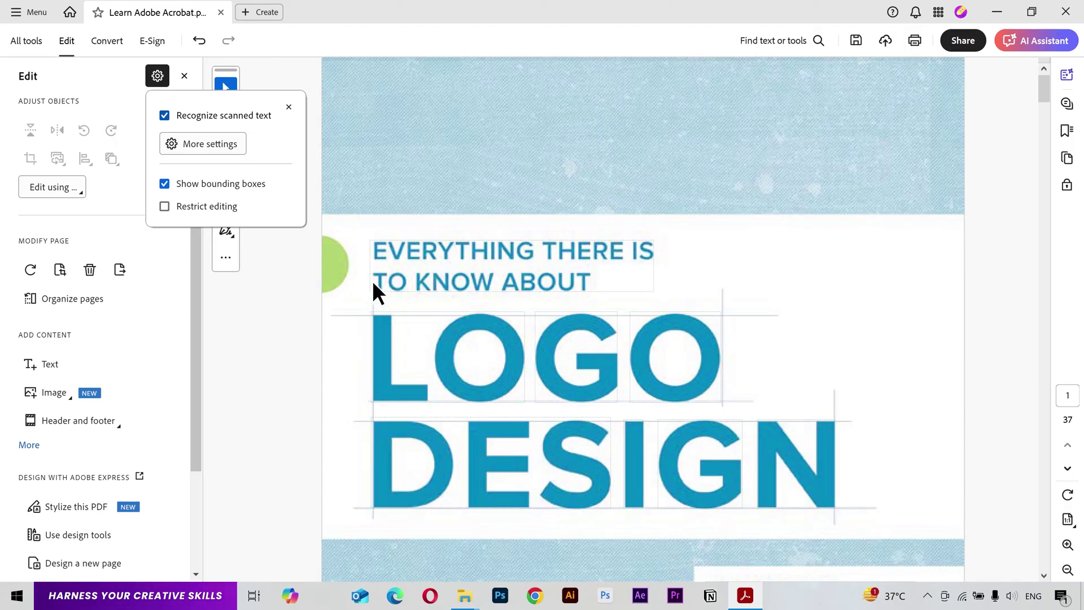
Step: Replace 'KNOW ABOUT' with 'FORGET ABOUT' in the cover's top heading text block
click(756, 379)
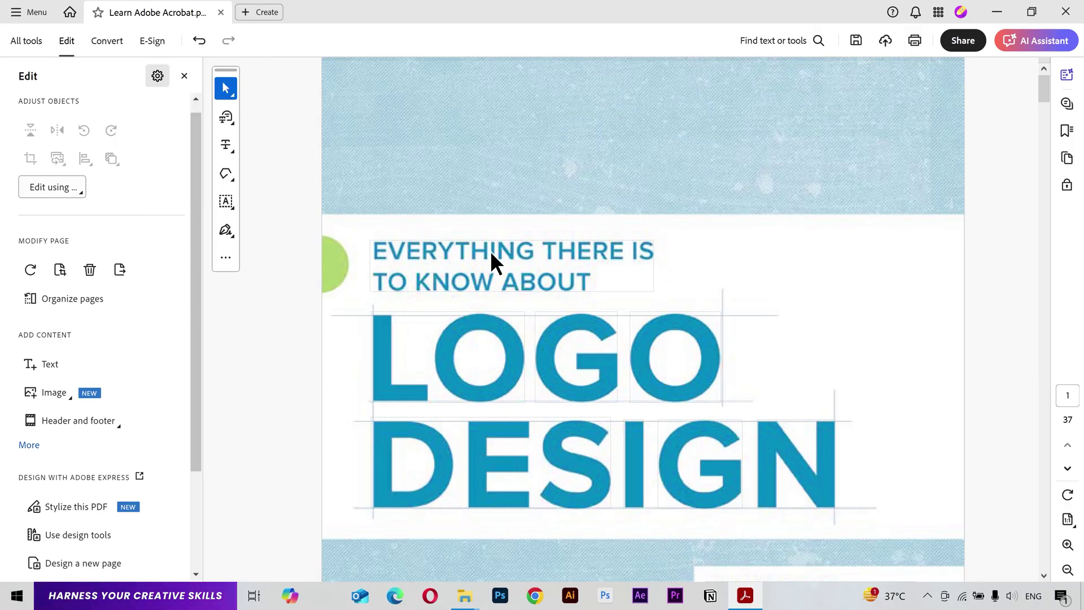
click(490, 279)
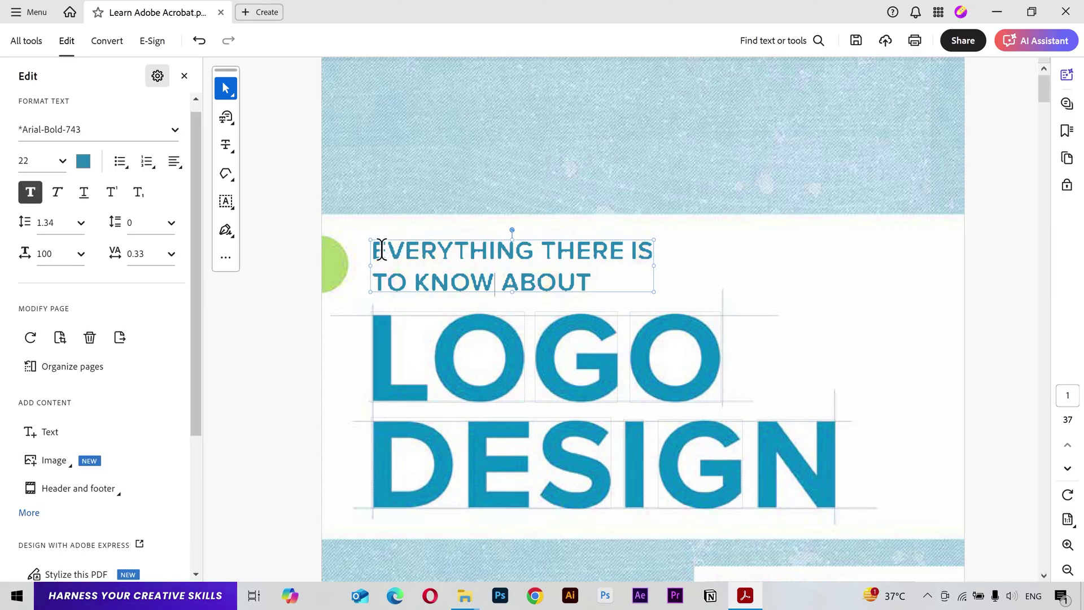
drag(381, 249, 474, 252)
click(604, 252)
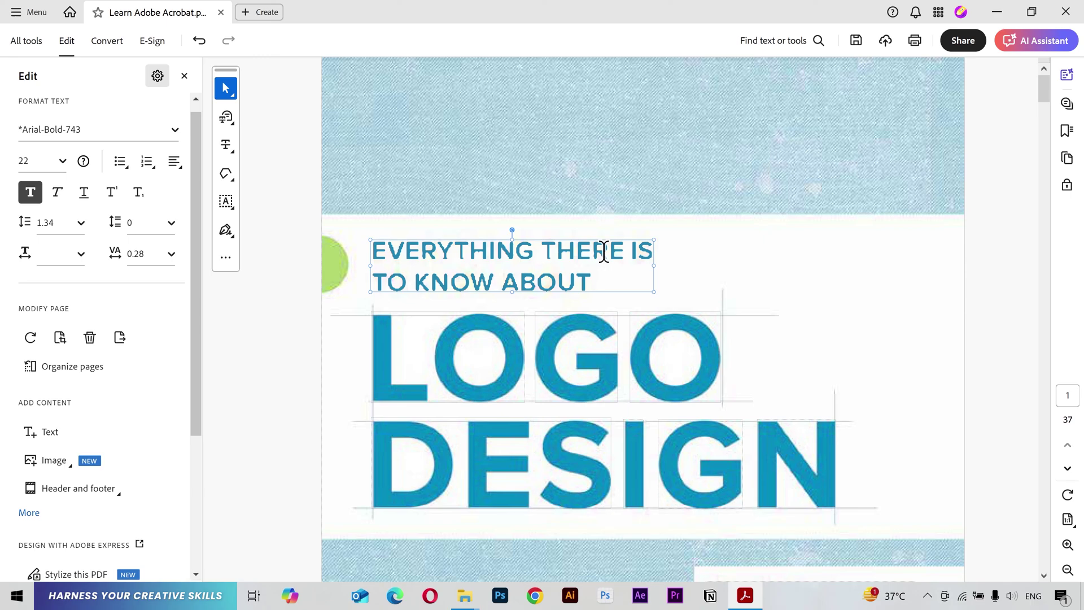
drag(416, 282, 556, 282)
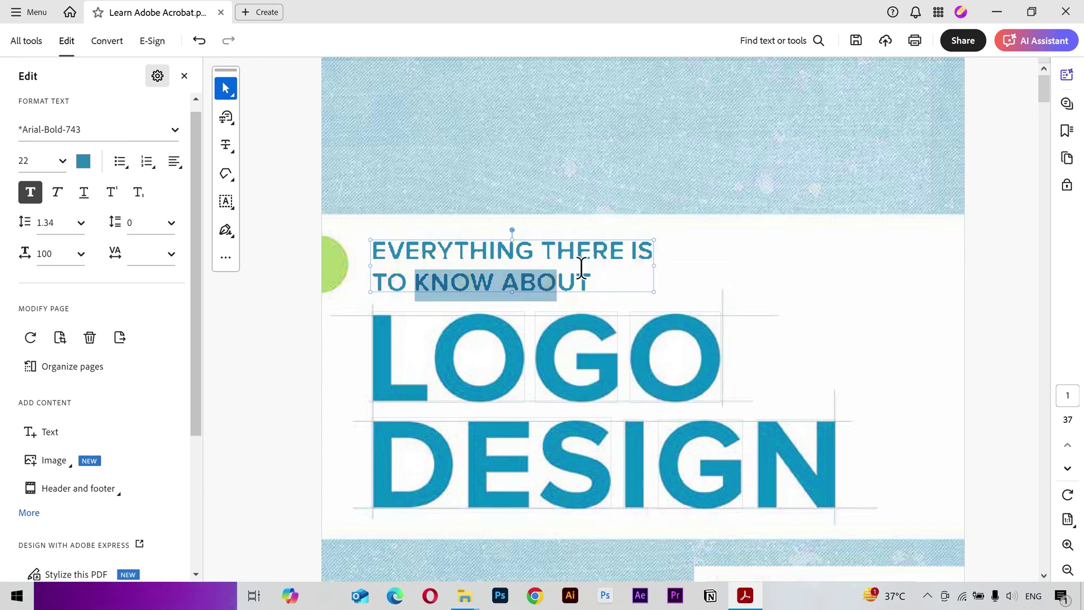
key(Right)
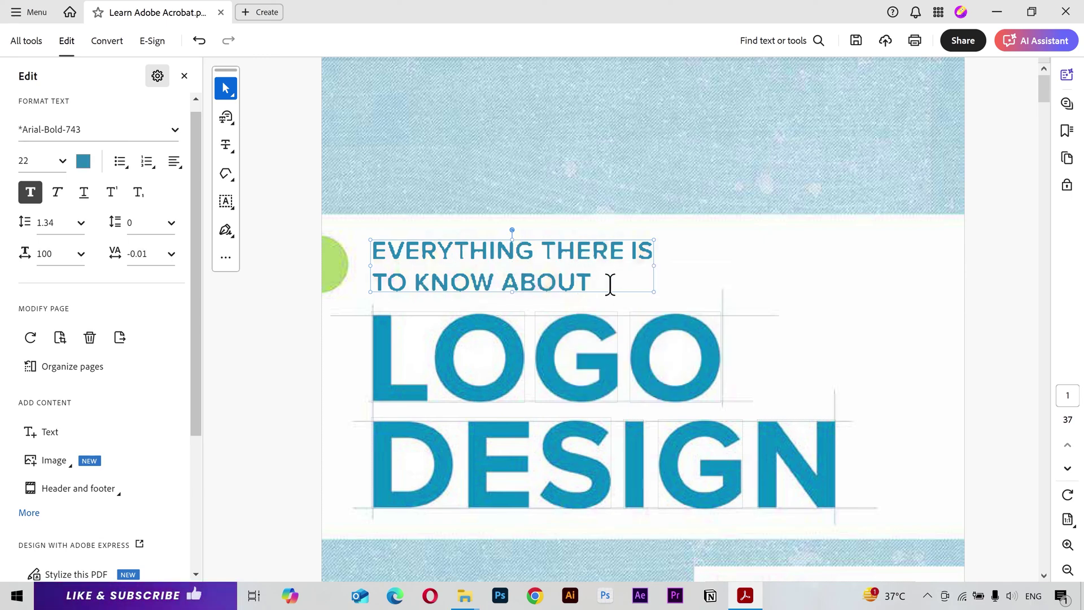
click(632, 282)
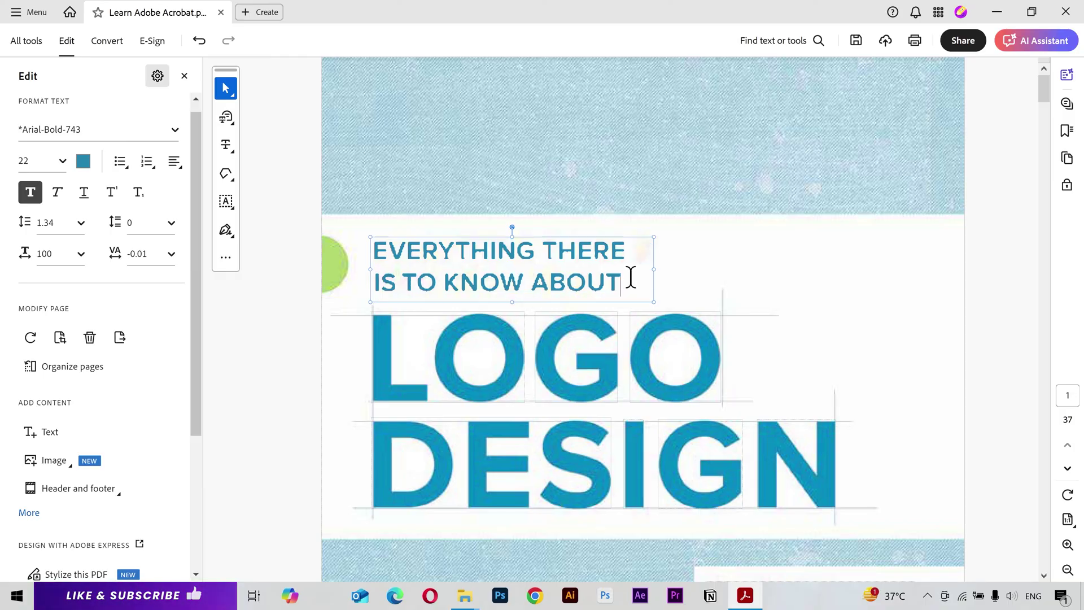
drag(629, 281, 447, 280)
text(FORGET ABOUT)
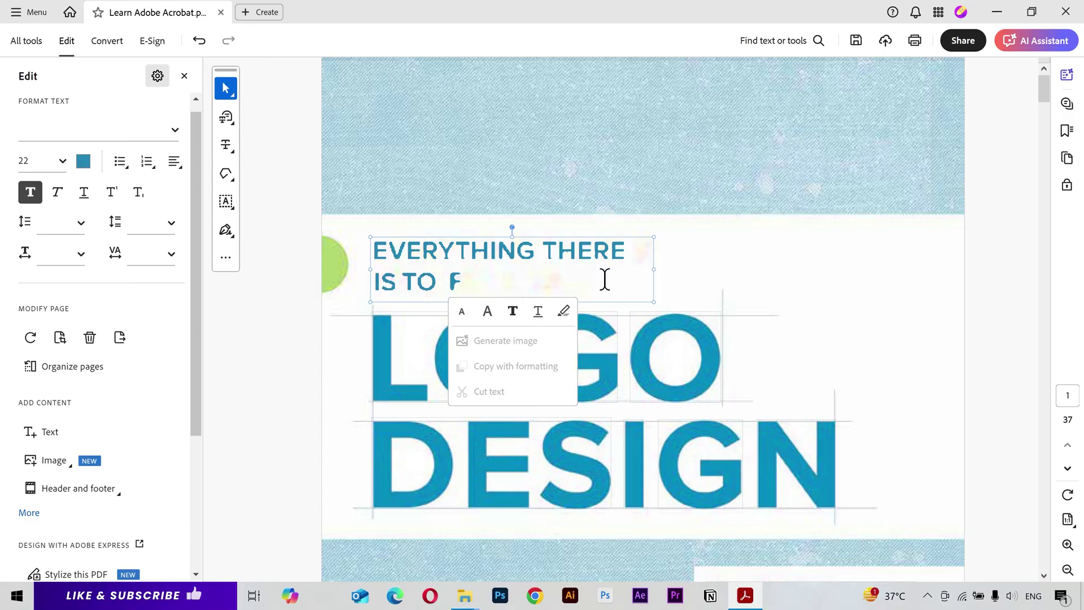
click(777, 268)
scroll(777, 269, down, 1)
key(Escape)
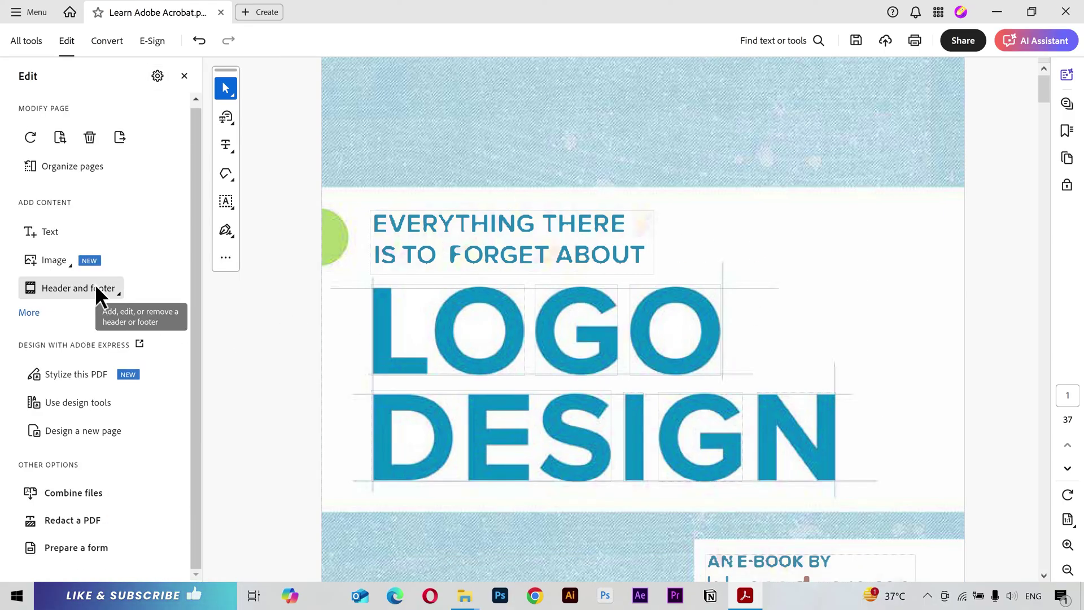
Step: Enter headers Creative Design, Multimedia Artist, Content Creator and footers Please subscribe, Keep Supporting, Thanks a lot!
click(96, 287)
click(155, 312)
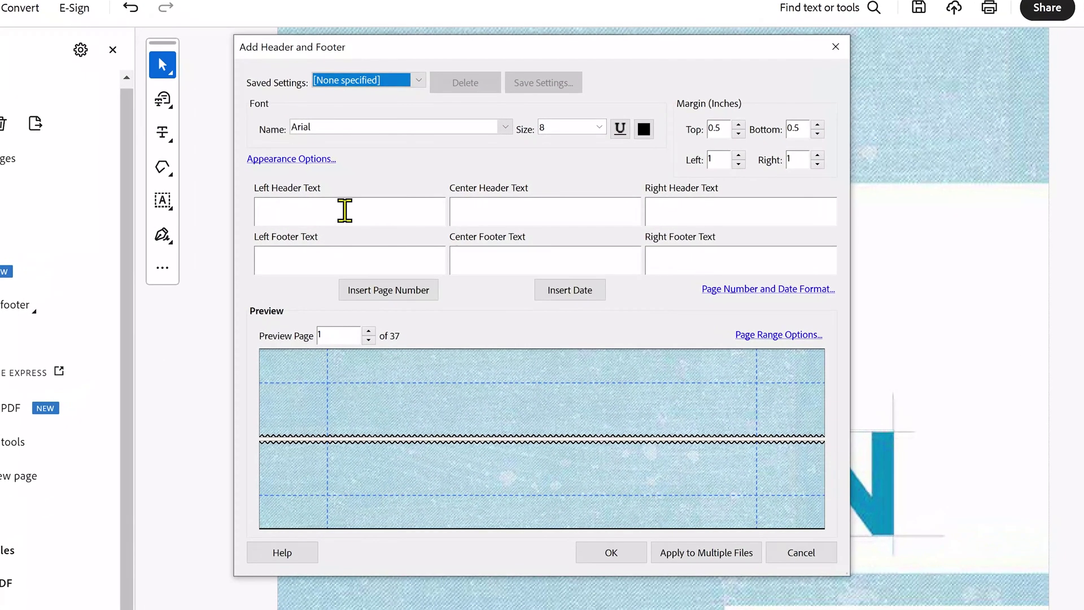
click(377, 211)
text(Crea)
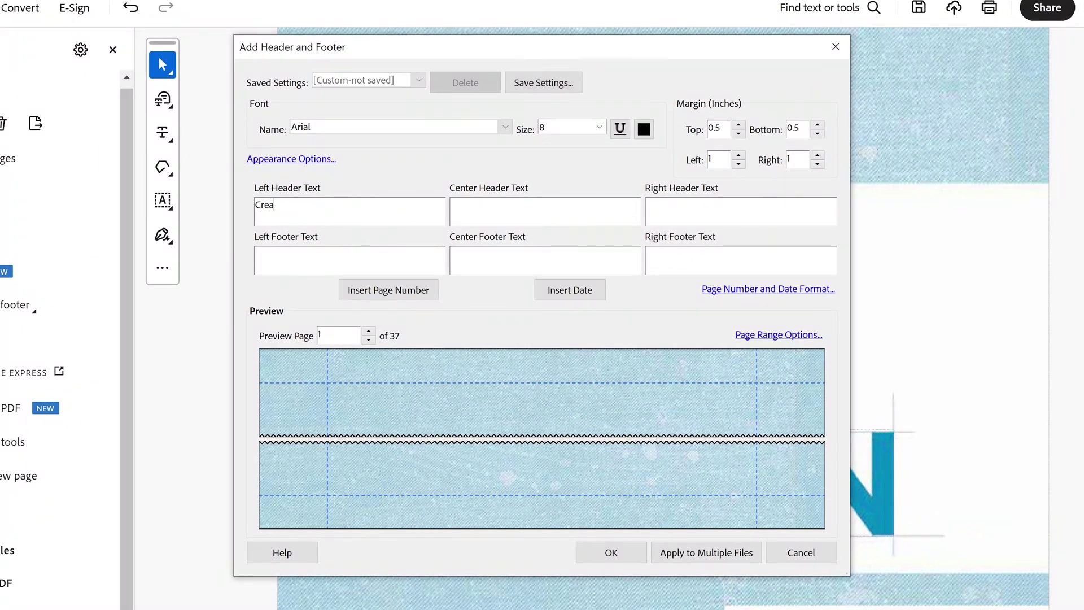
text(Mul)
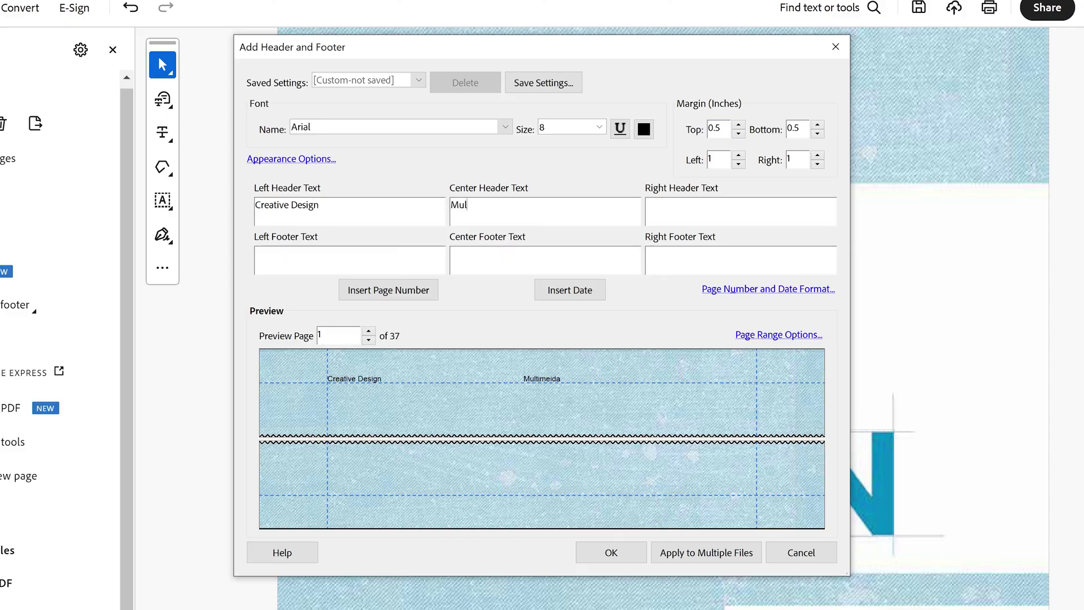
text(timedia Artist)
key(Tab)
text(Content Creat)
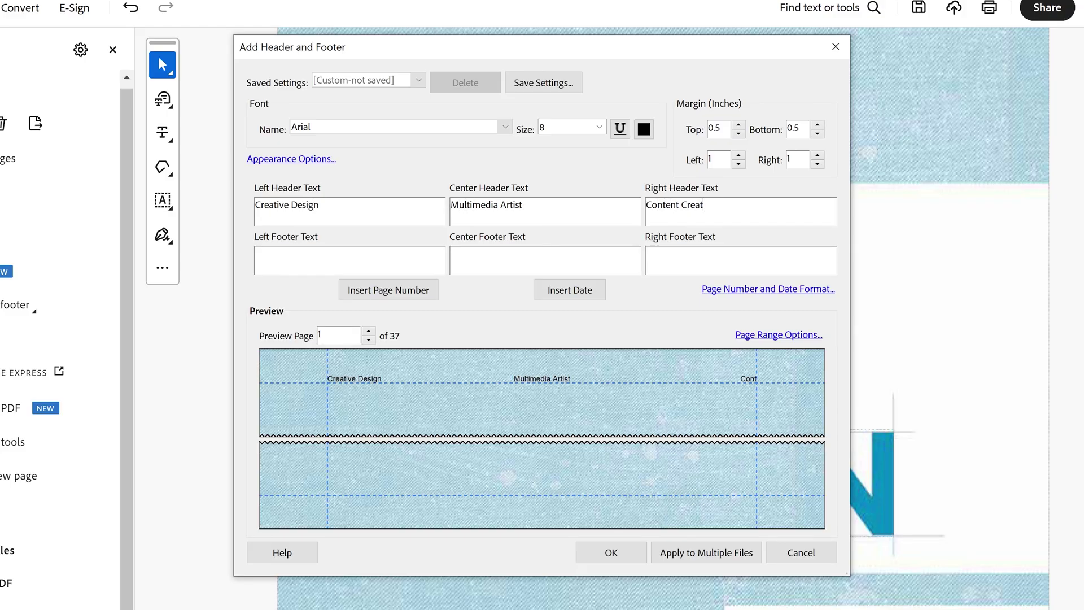
text(or)
key(Tab)
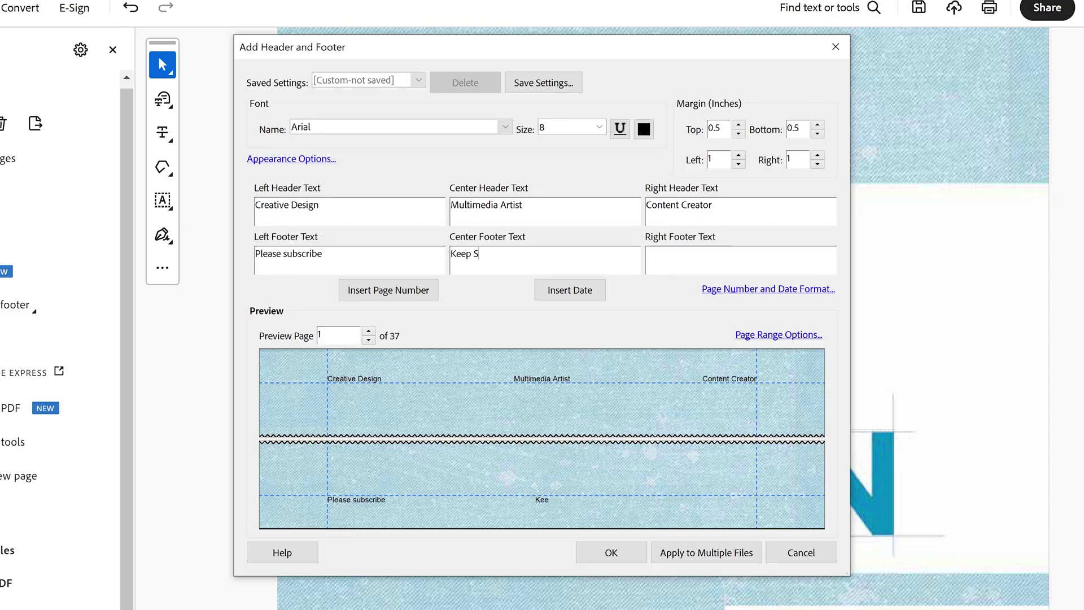
text(Keep Supporting)
key(Tab)
text(Tha)
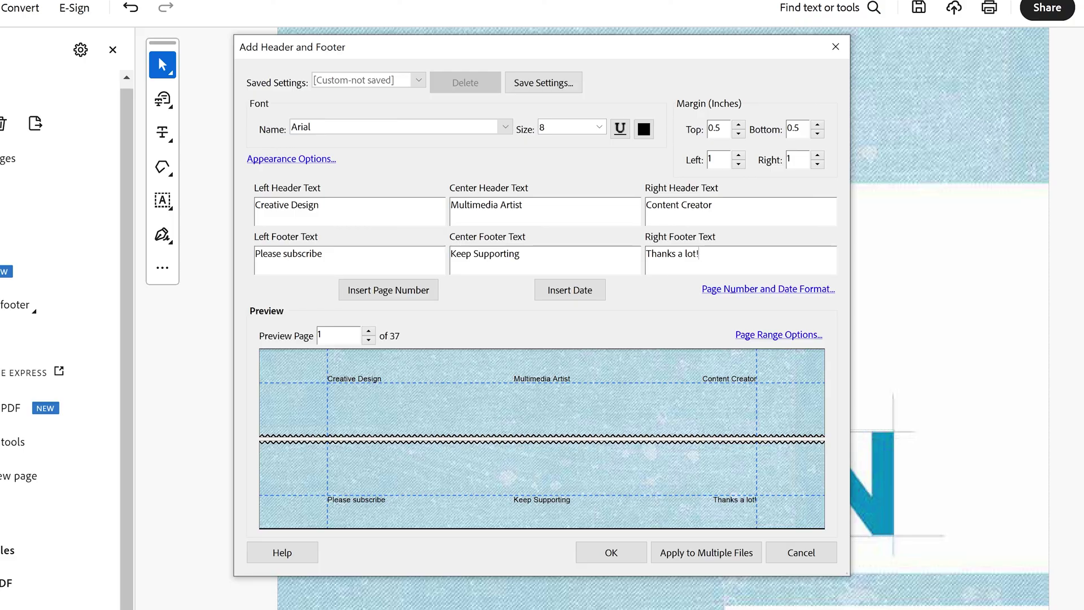
Step: Set the header and footer font to Arial Bold, size 10, and apply it
click(505, 126)
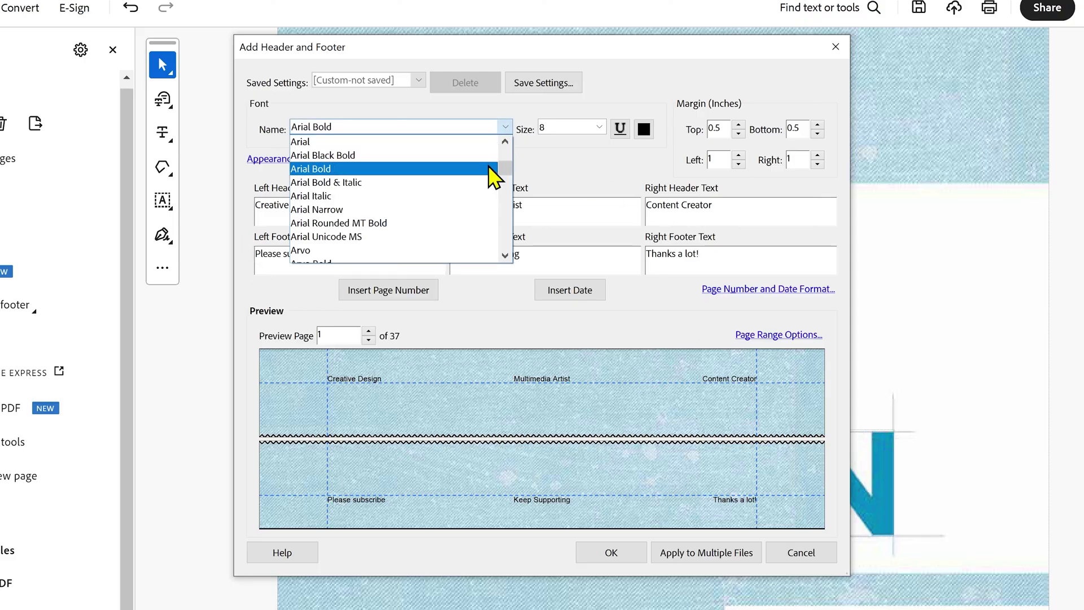
click(492, 169)
click(588, 129)
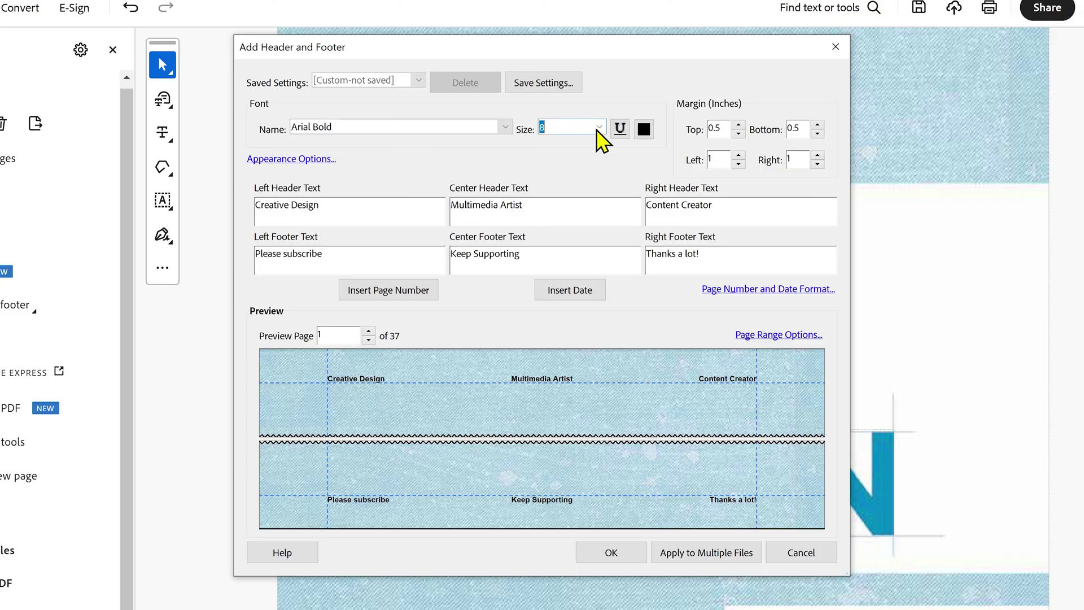
click(599, 127)
click(571, 165)
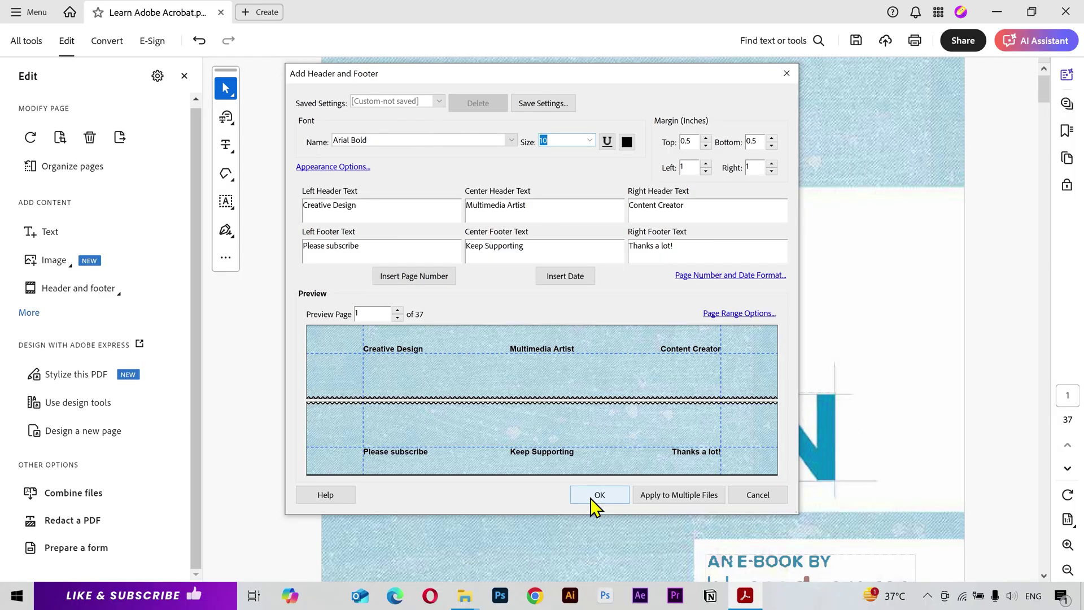
click(611, 552)
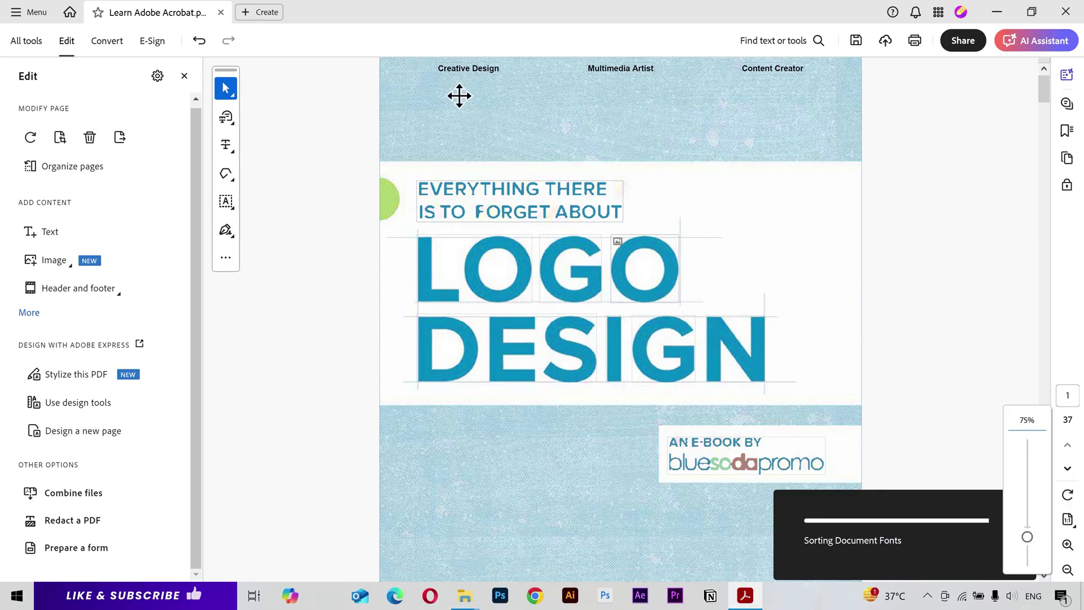
Step: Scroll down to the LOGO DESIGN contents page (page 4) showing the new headers and footers
scroll(787, 219, down, 3)
scroll(775, 314, down, 8)
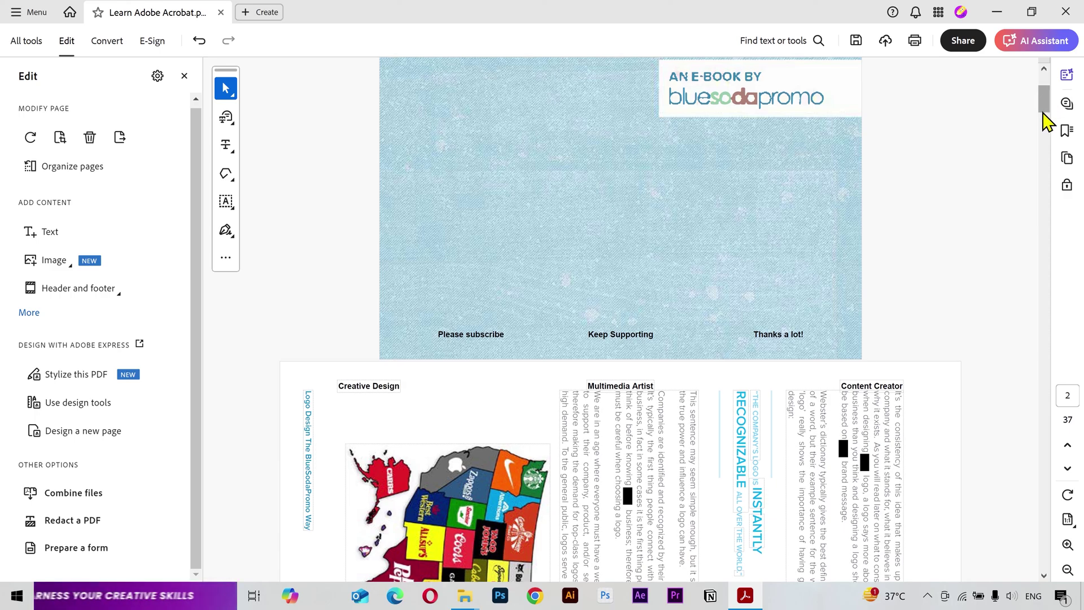
scroll(690, 423, down, 3)
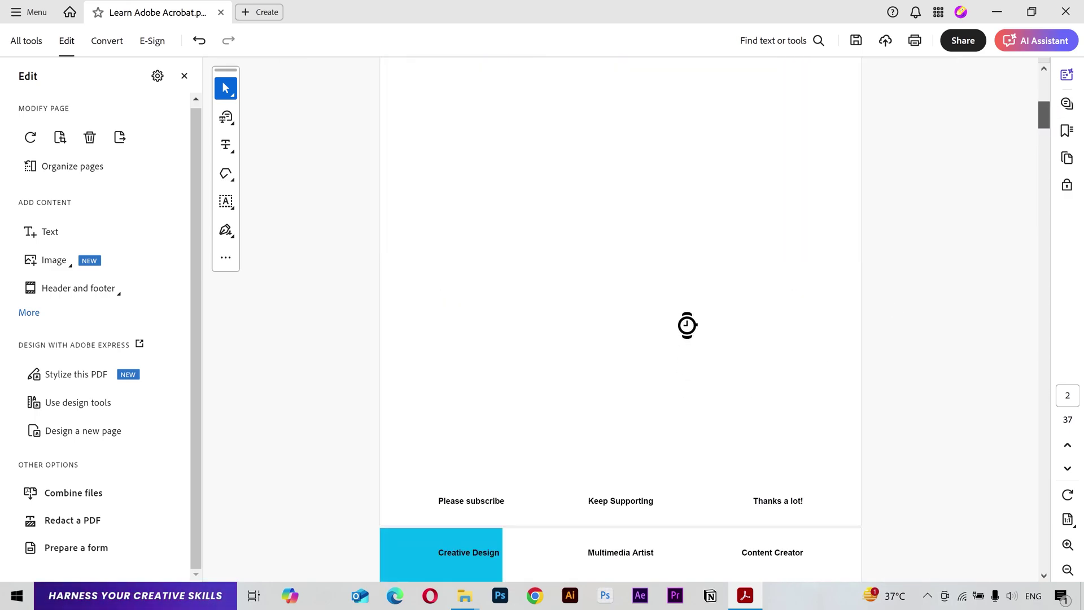
scroll(685, 326, down, 2)
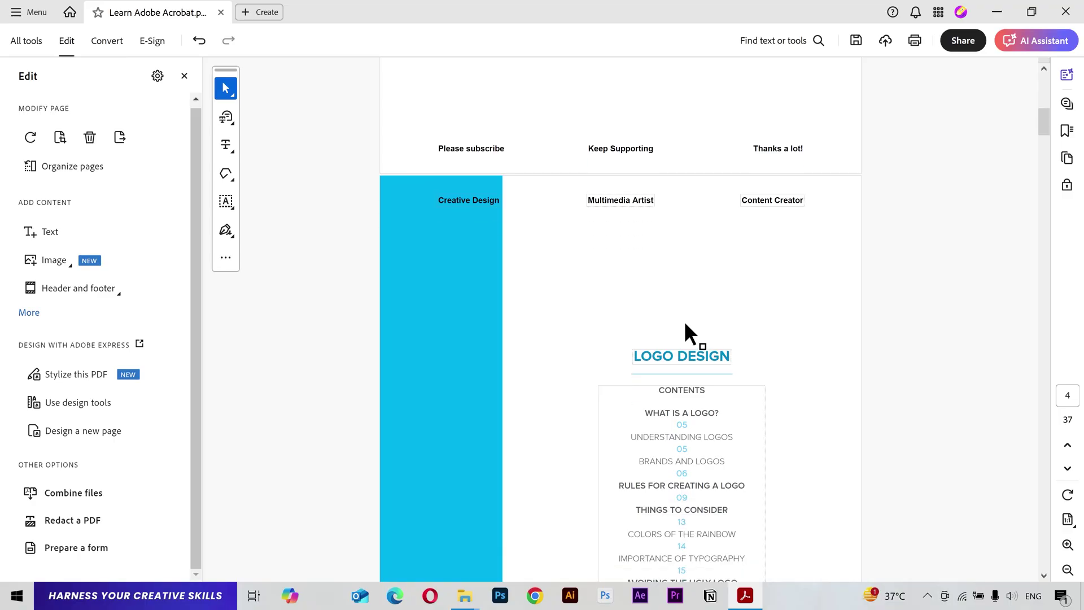
scroll(685, 325, down, 5)
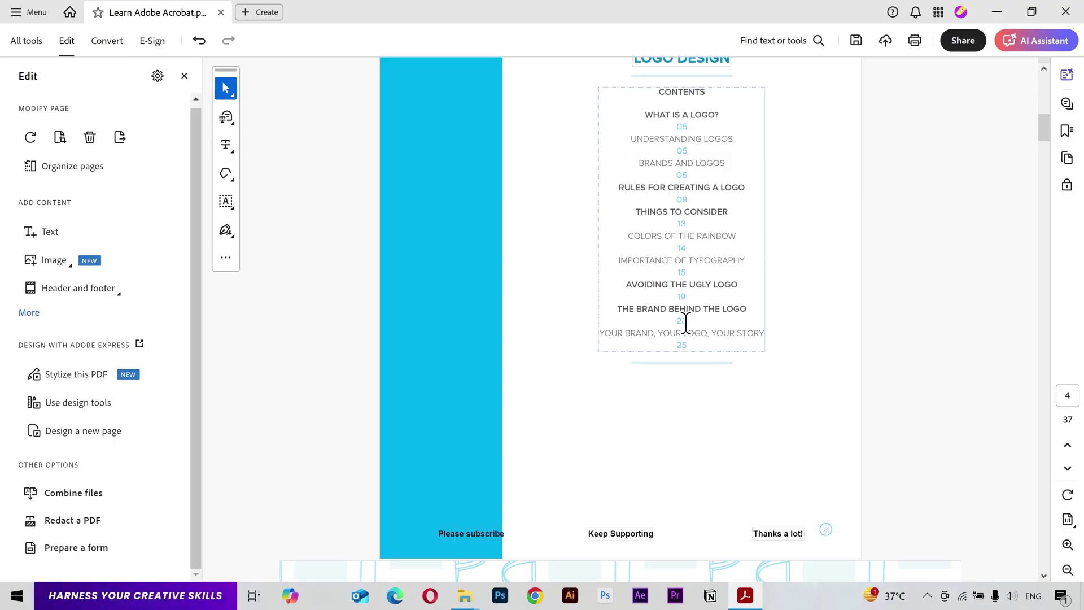
scroll(686, 325, down, 1)
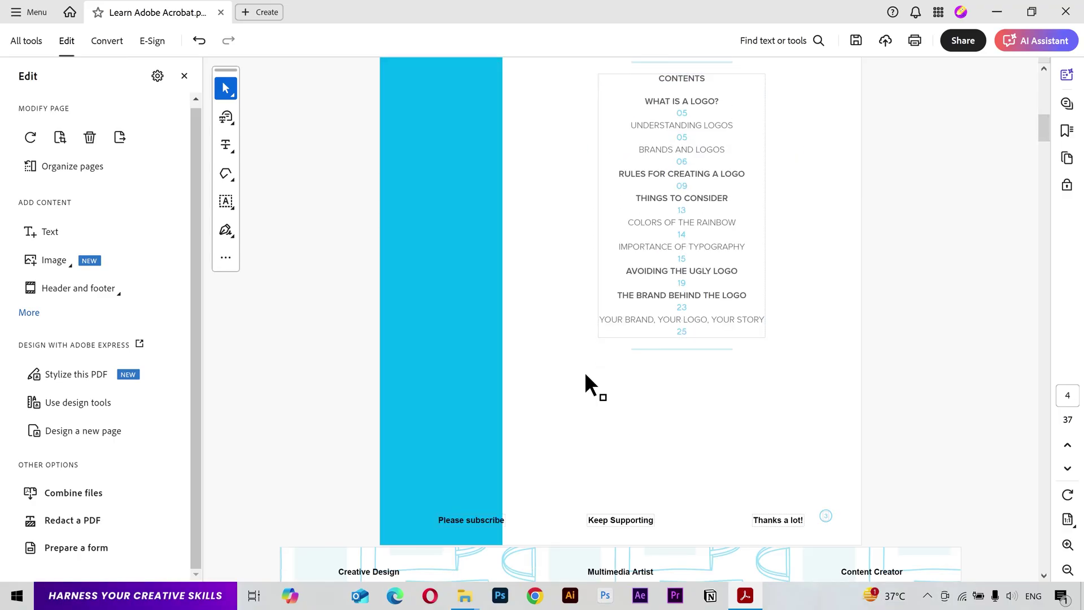
Step: Save As with Reduce file size ticked, naming it 'Adobe ACrobate Tutorial' in the Others folder
click(25, 14)
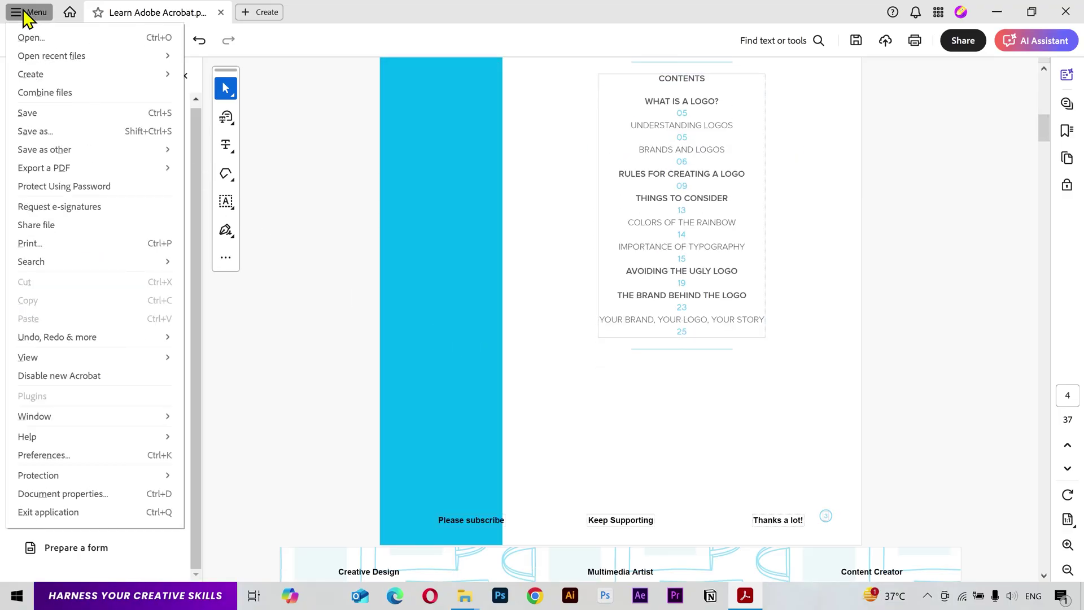
click(88, 133)
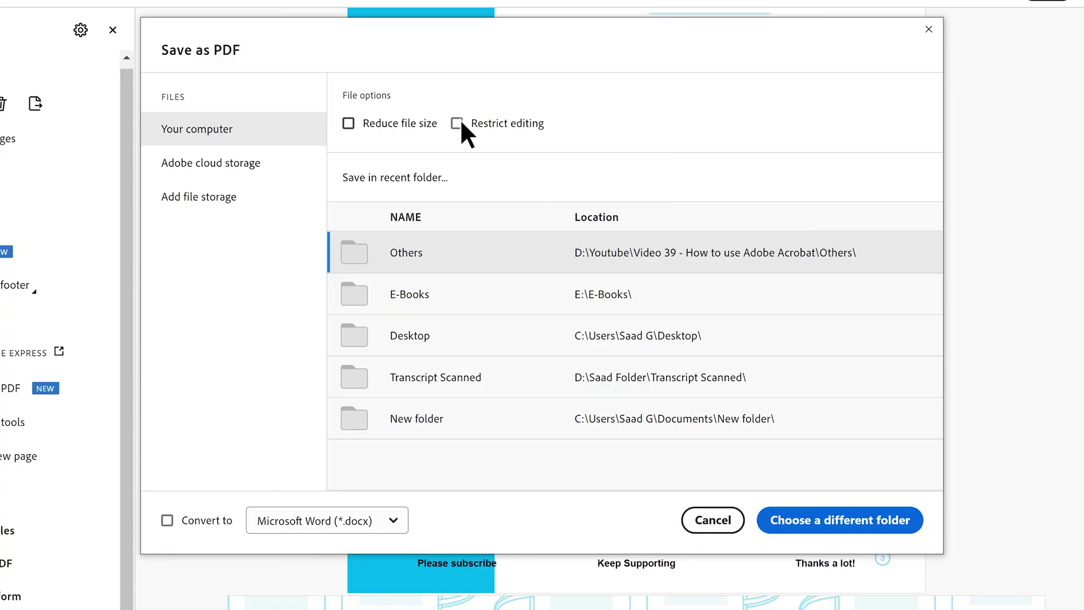
click(461, 123)
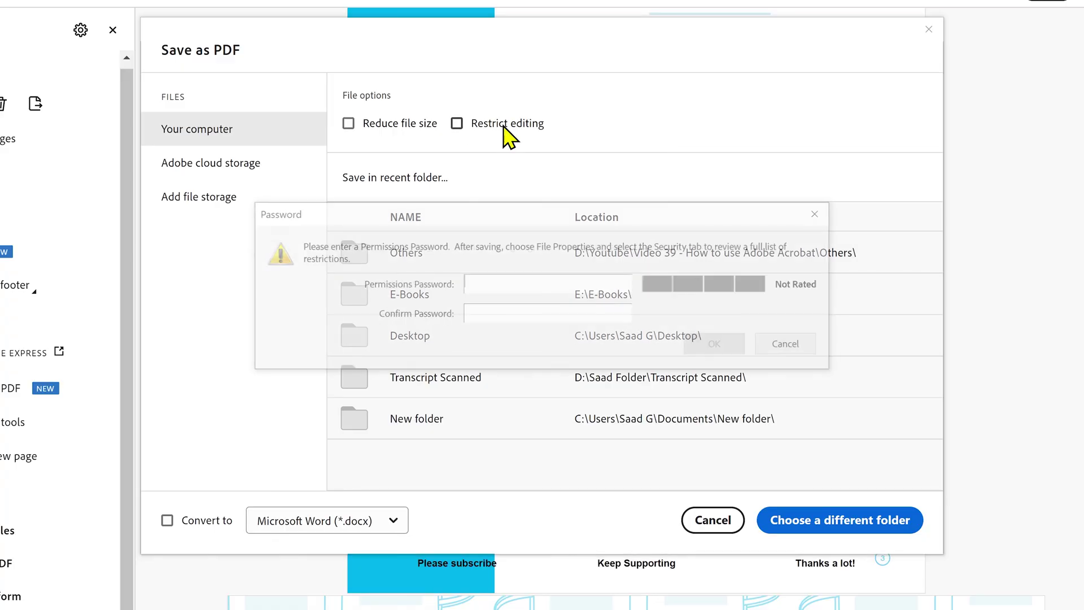
click(793, 346)
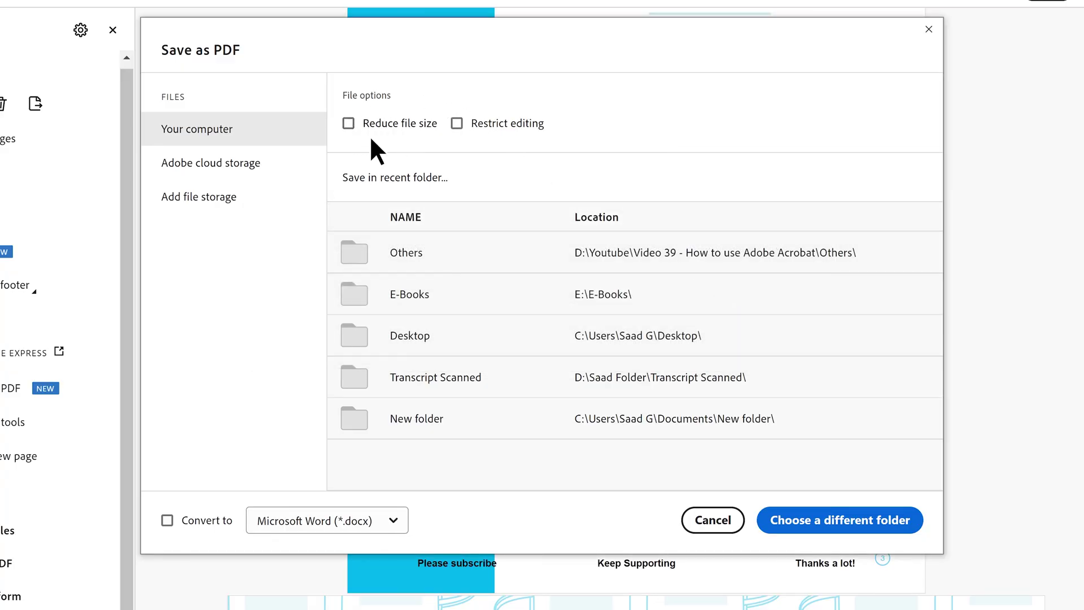
click(404, 120)
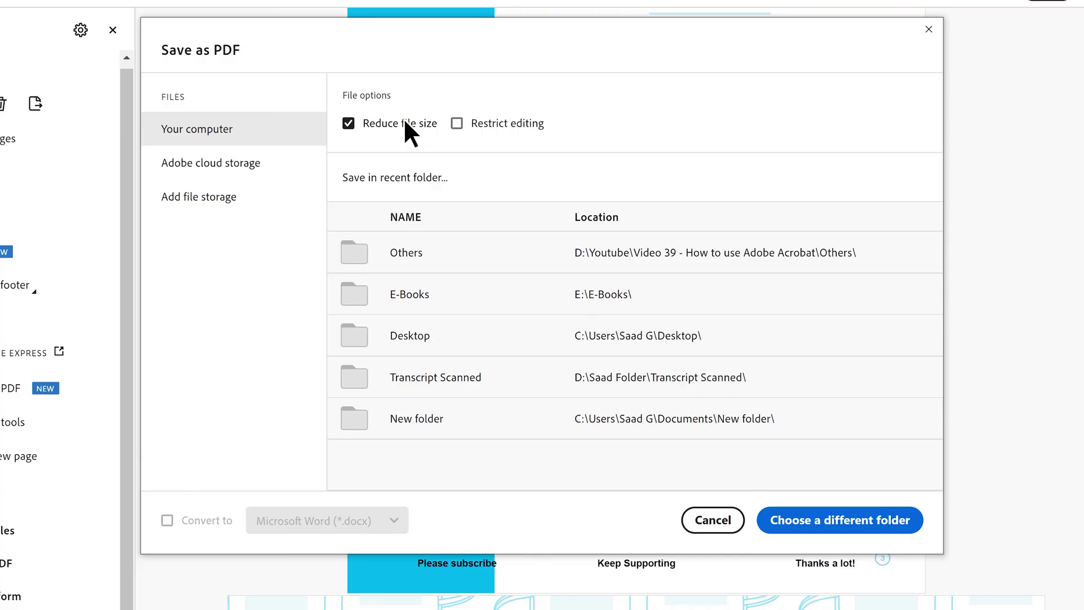
click(710, 253)
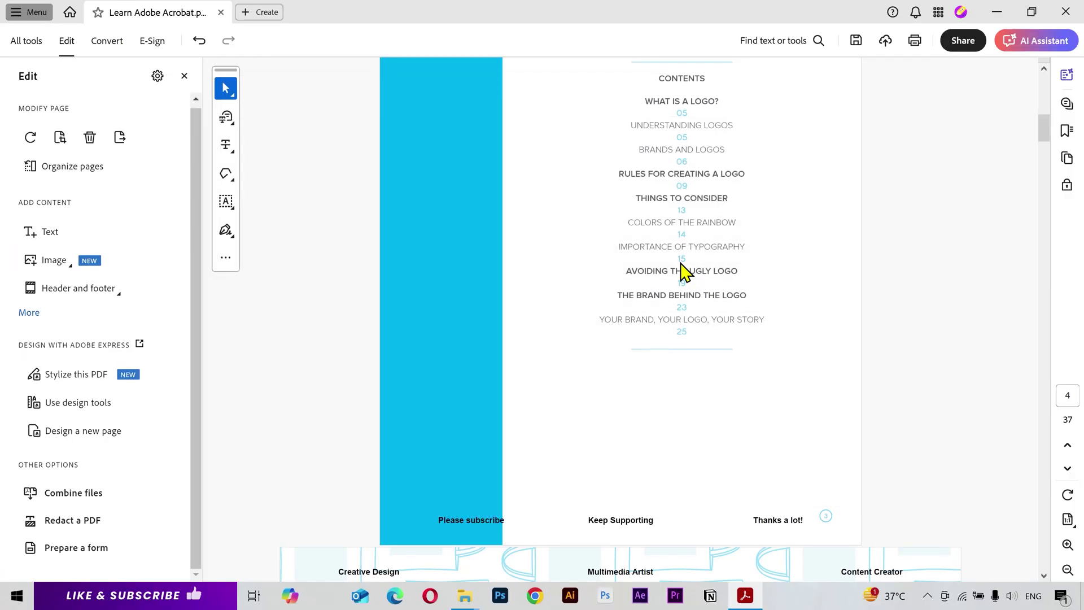
text(Adobe ACrobate Tutorial)
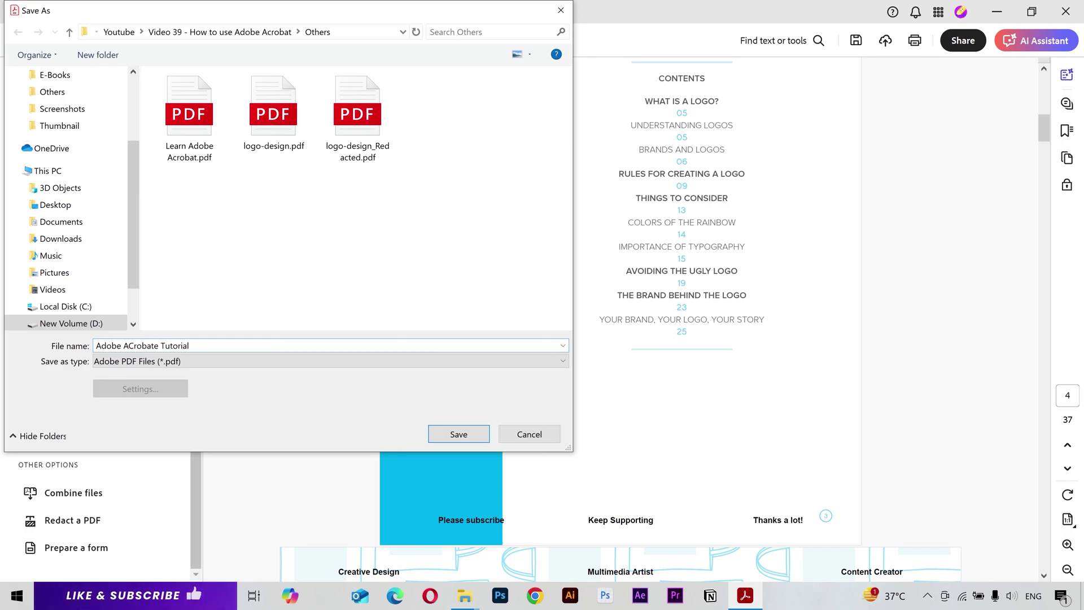
click(467, 434)
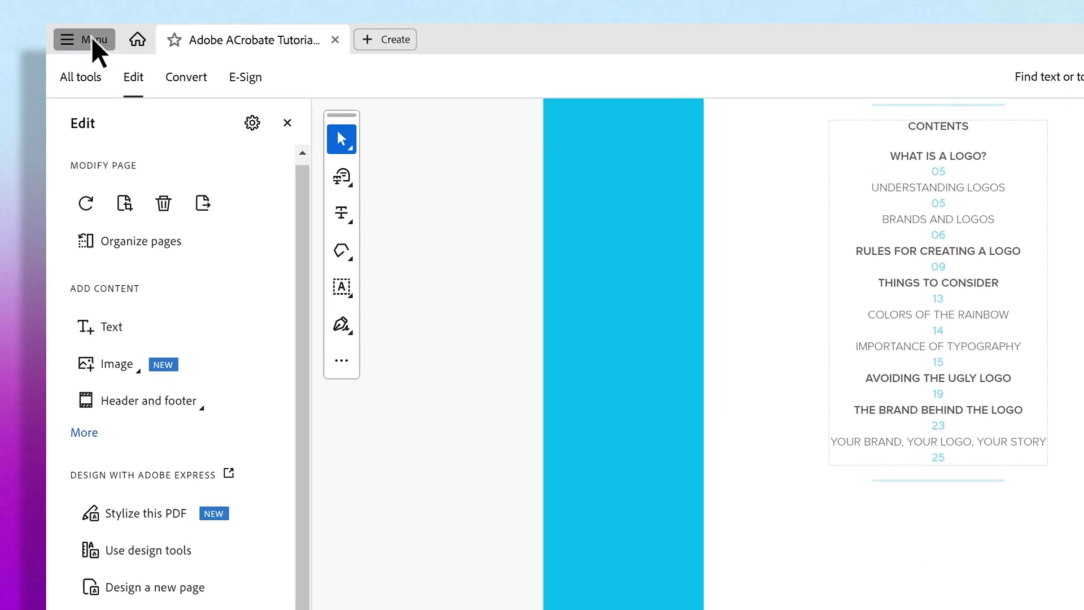
click(93, 42)
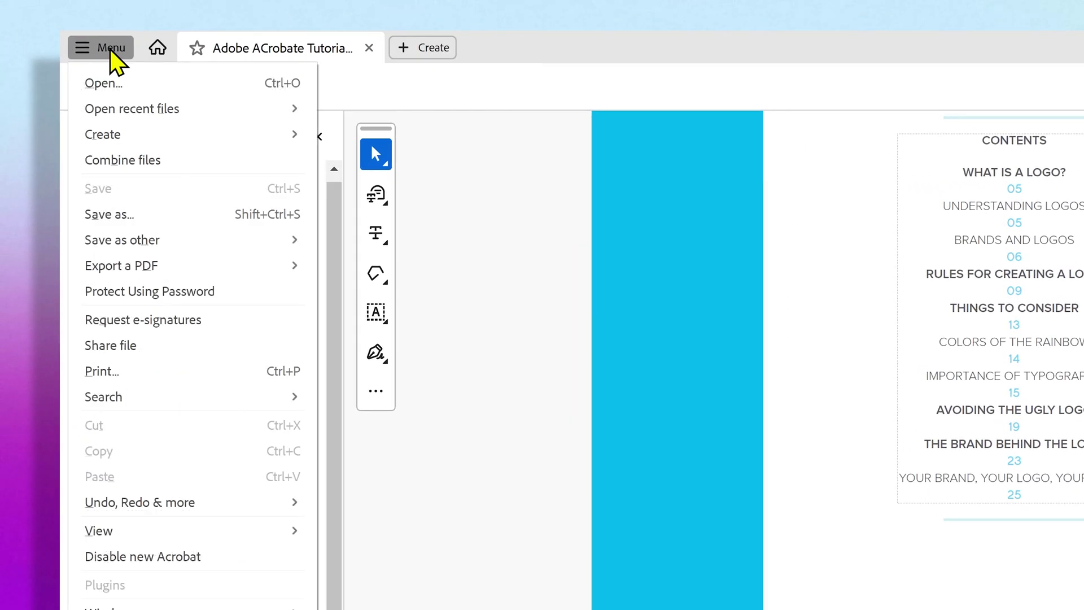
mouse_move(140, 253)
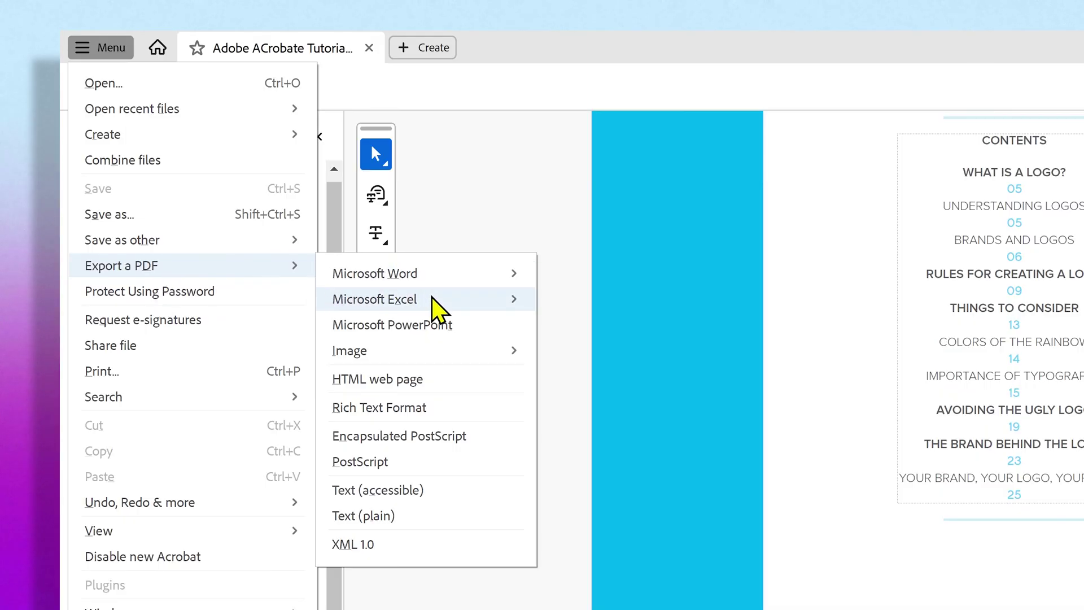
mouse_move(466, 275)
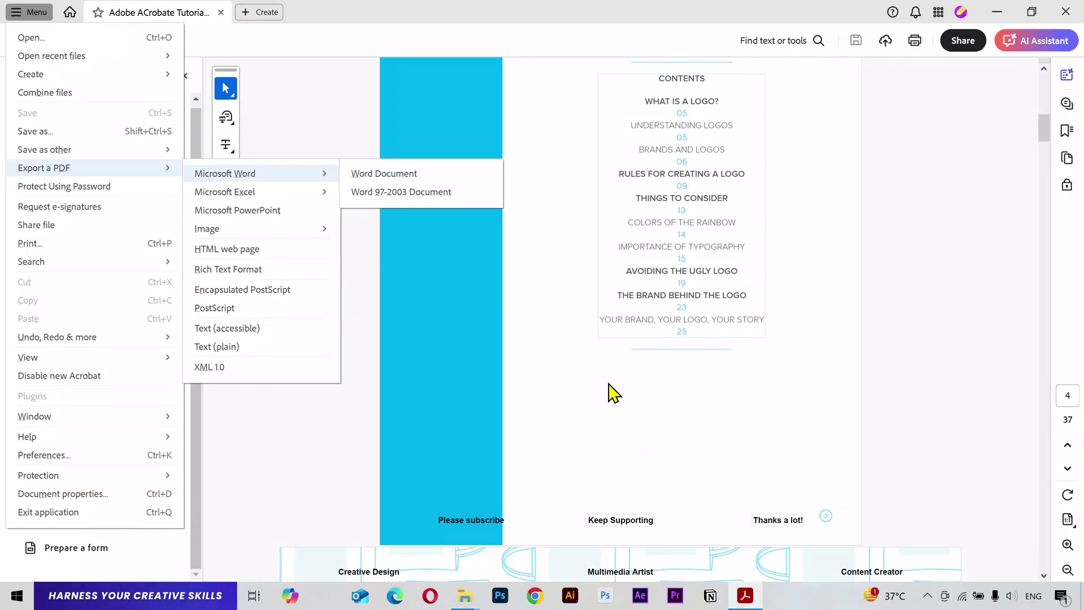
click(609, 384)
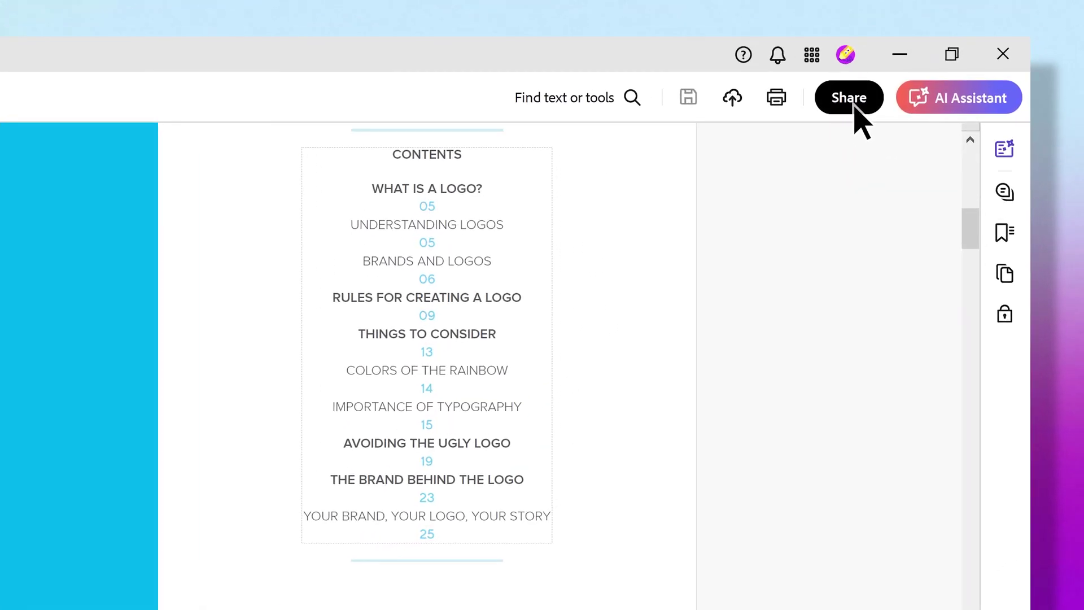
click(965, 43)
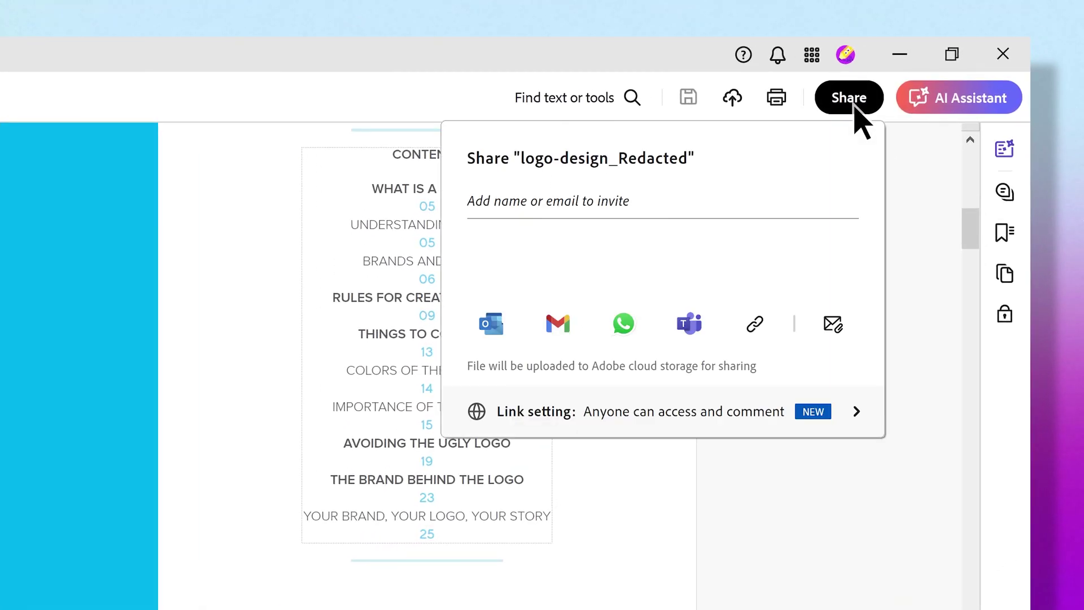
click(671, 206)
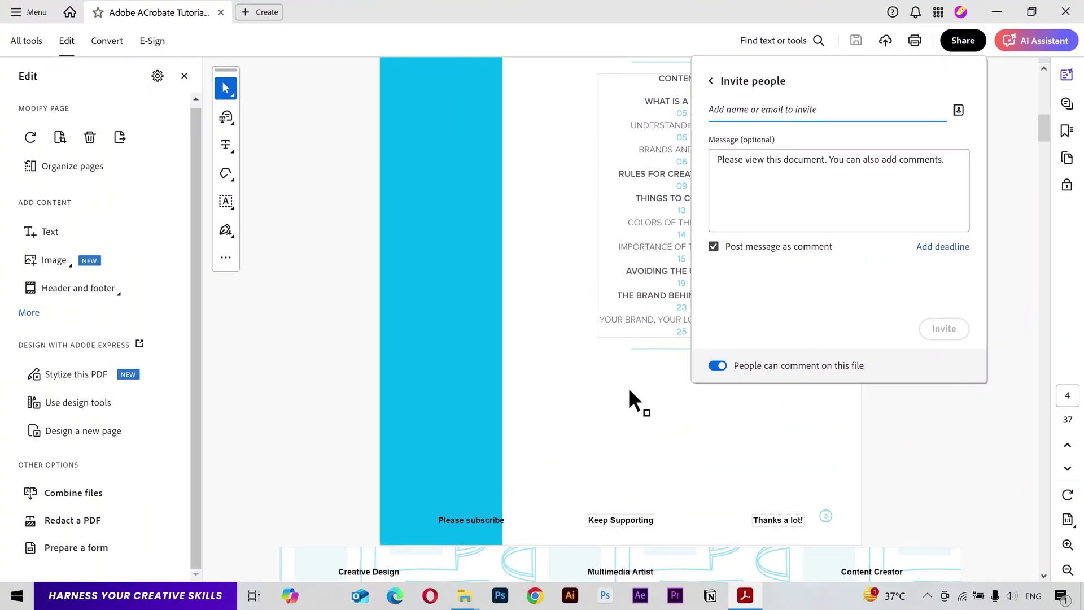
click(376, 609)
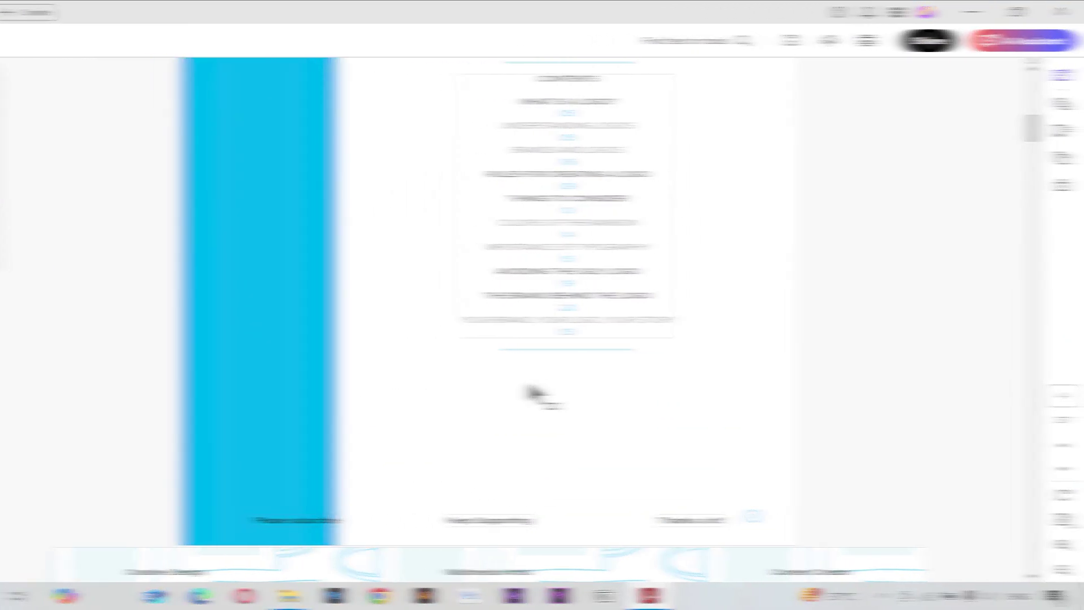
Step: Scroll Adobe ACrobate Tutorial.pdf in Edge from the cover through pages 2–6 to check headers and footers
scroll(629, 148, up, 3)
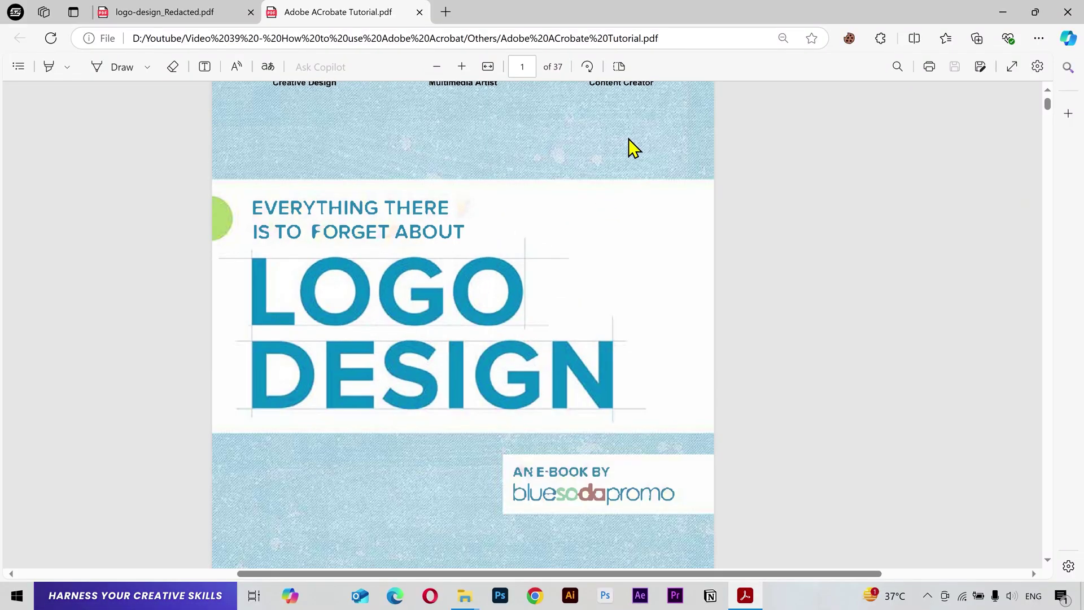
scroll(537, 141, down, 10)
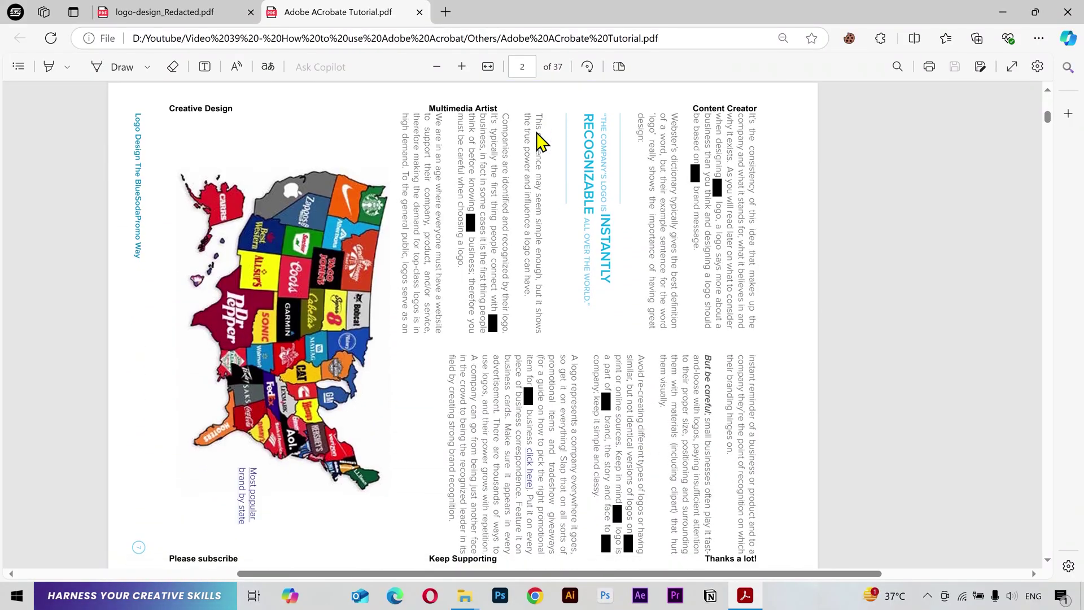
scroll(537, 133, down, 20)
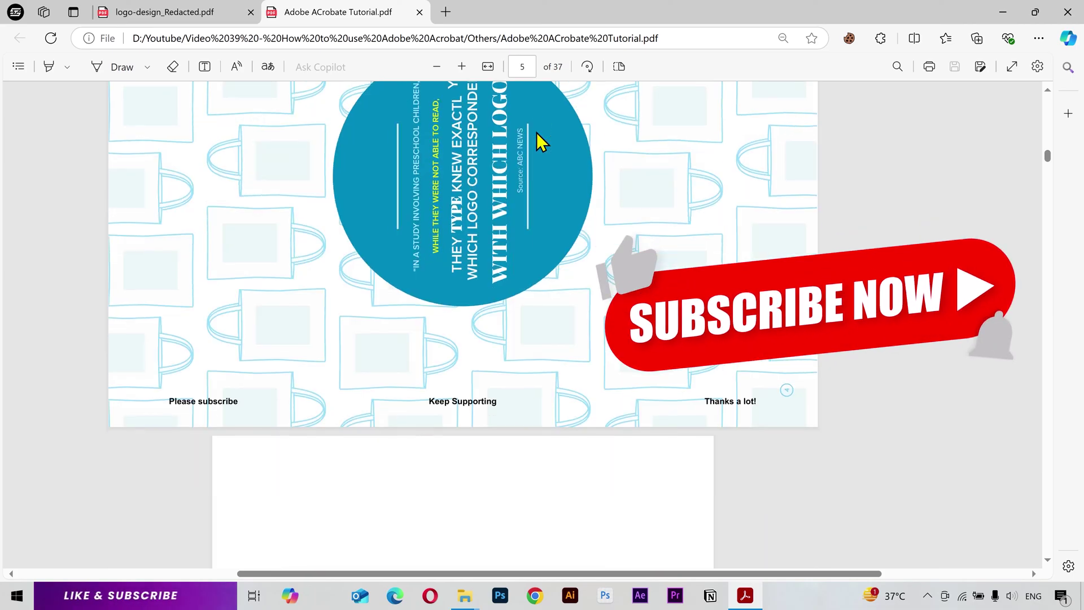
scroll(538, 140, down, 8)
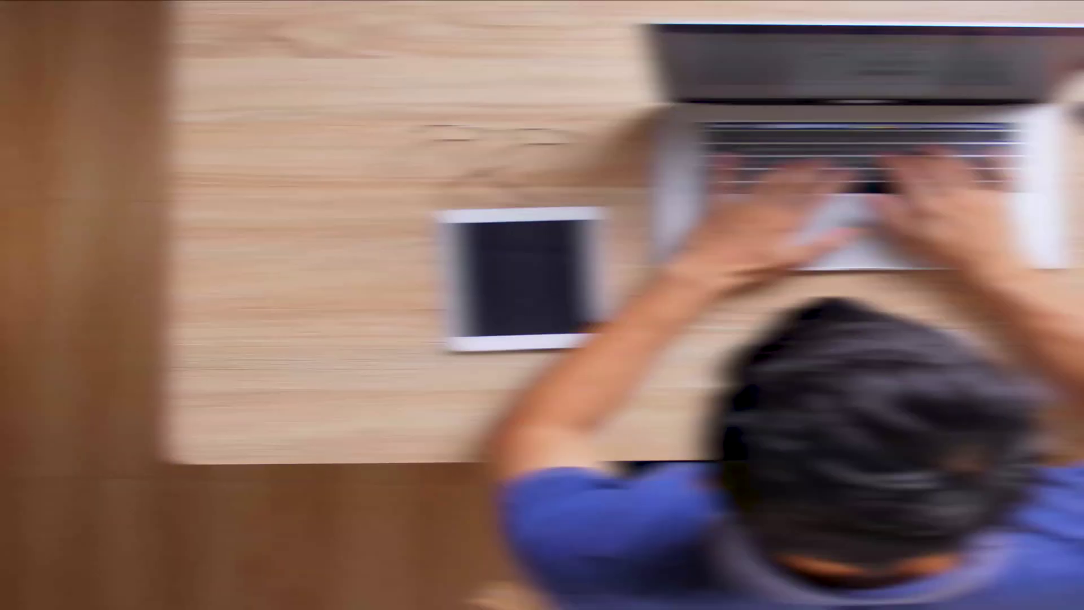